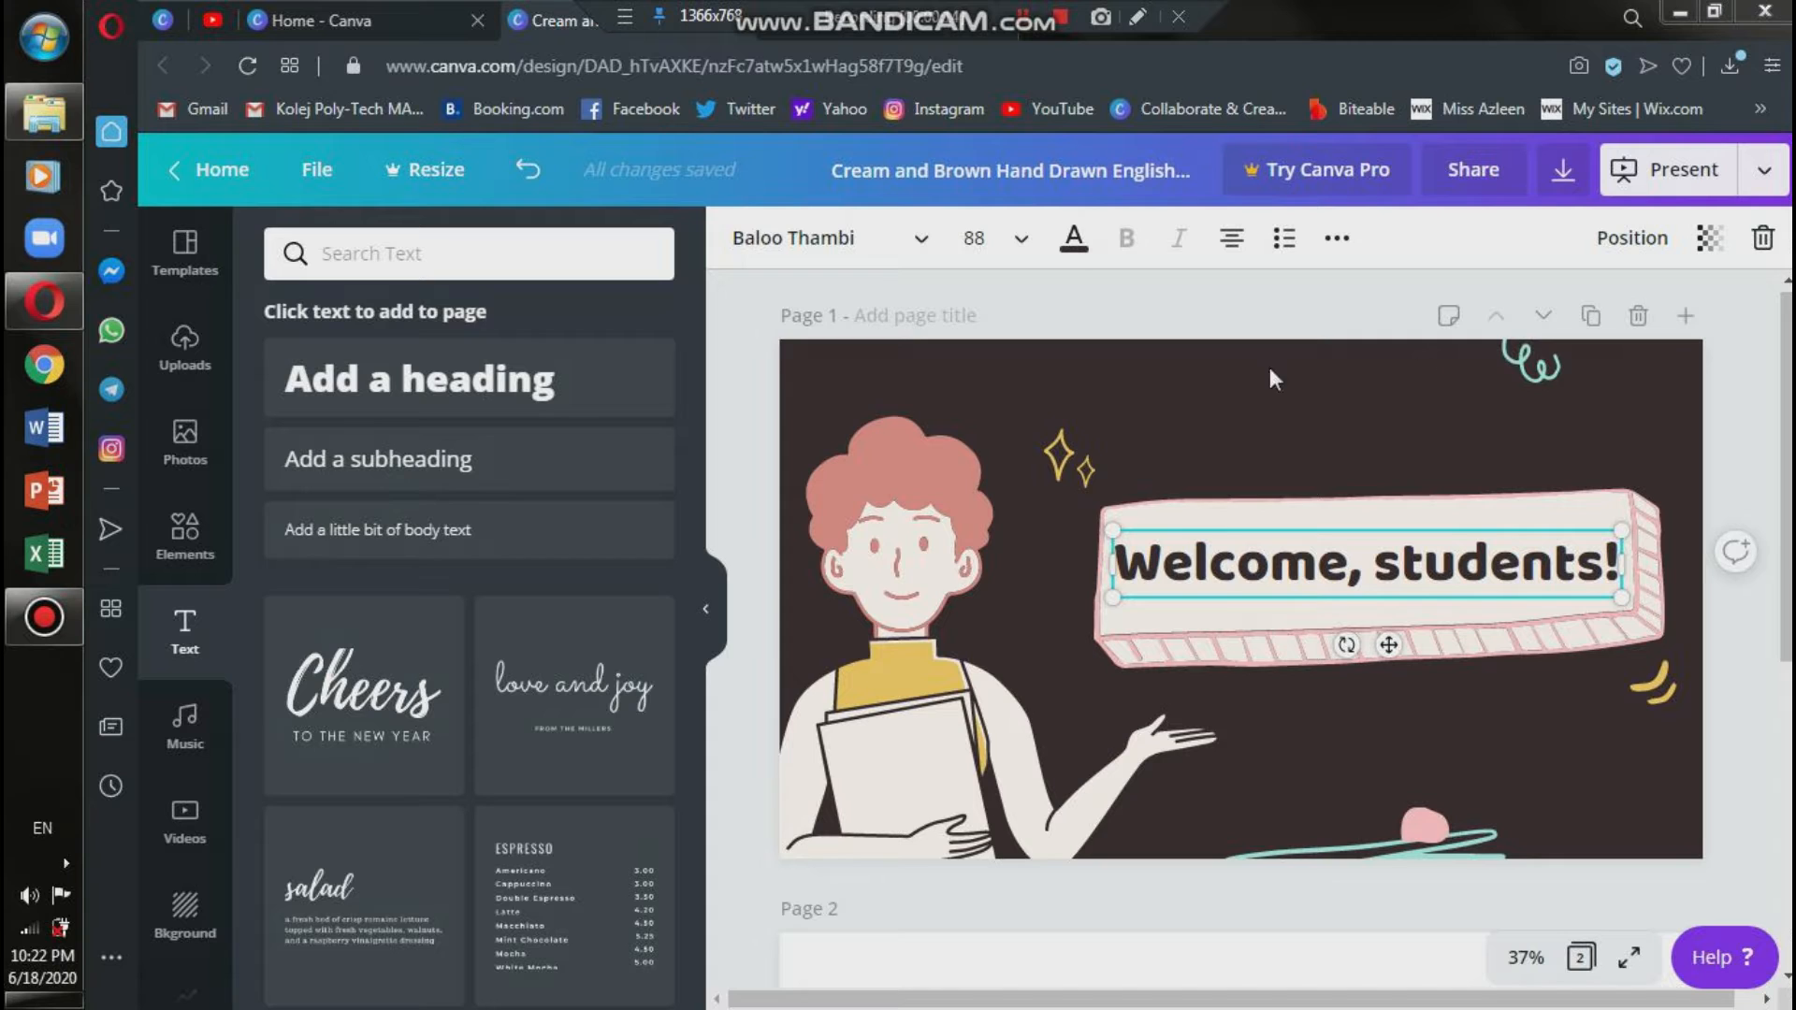
{"action": "scroll", "coordinate": [1271, 381], "scroll_direction": "down", "scroll_amount": 5}
{"action": "scroll", "coordinate": [1701, 682], "scroll_direction": "down", "scroll_amount": 2}
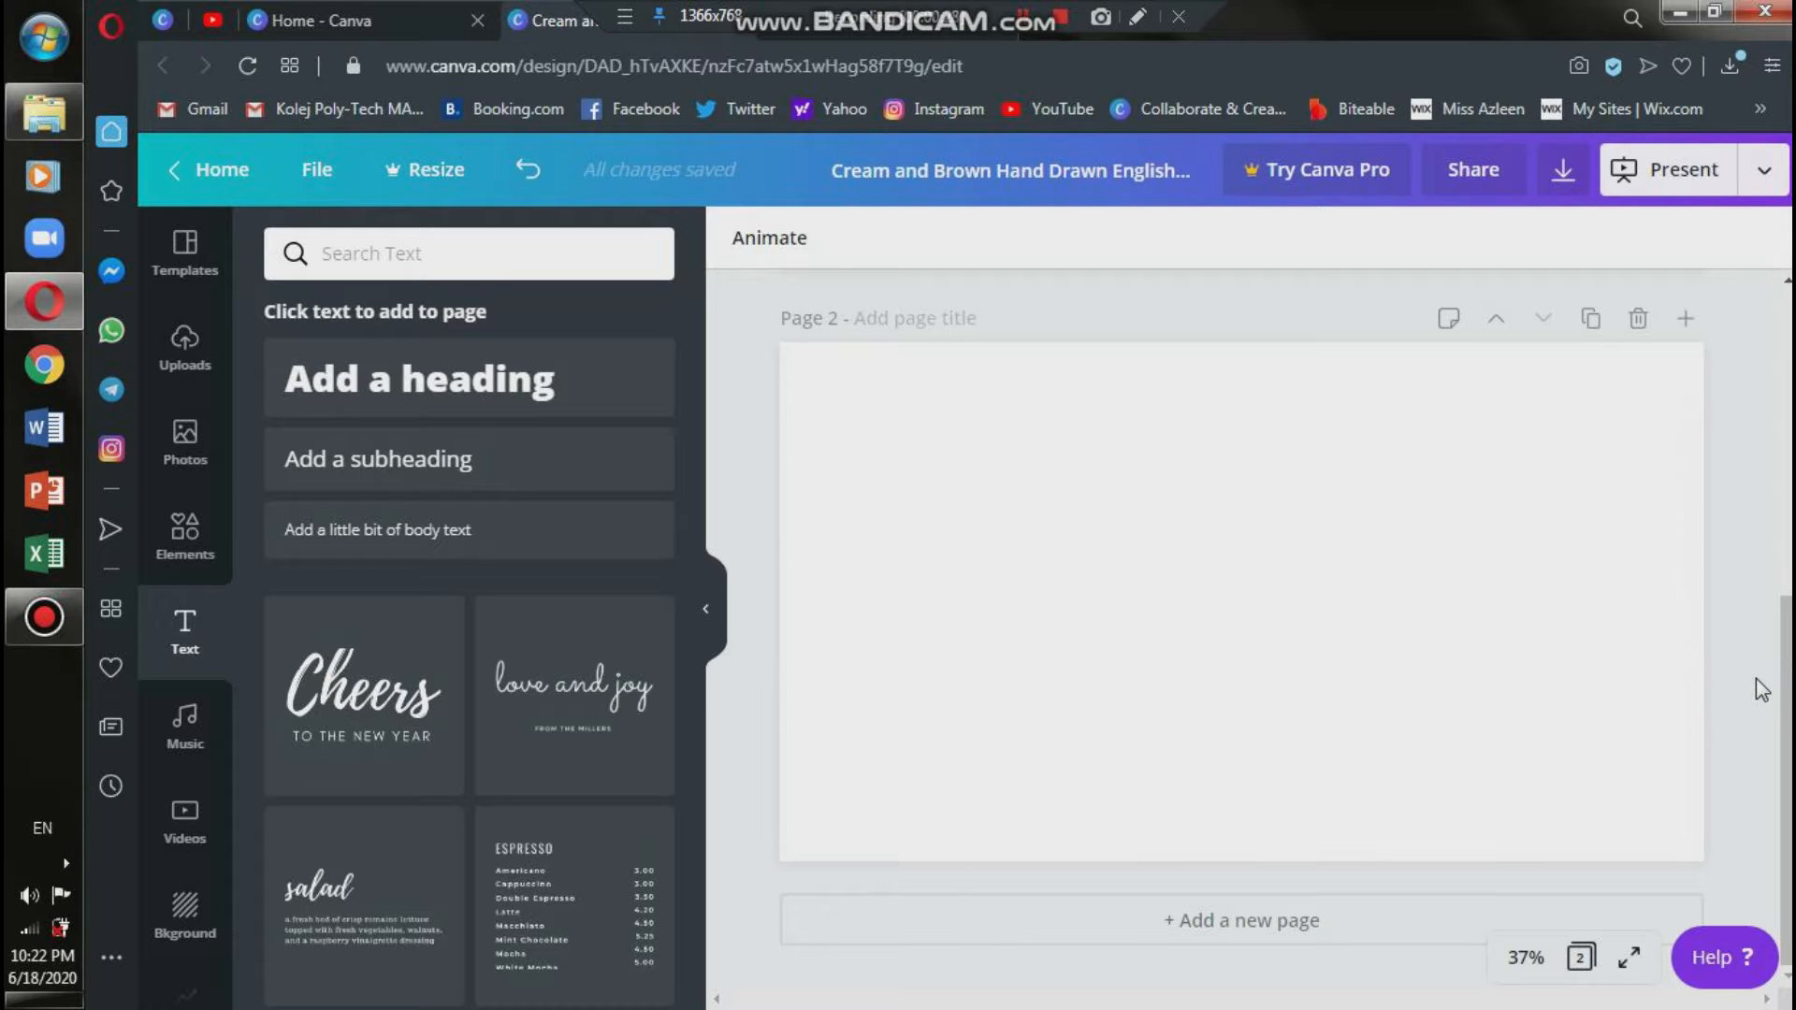
{"action": "scroll", "coordinate": [1756, 679], "scroll_direction": "up", "scroll_amount": 5}
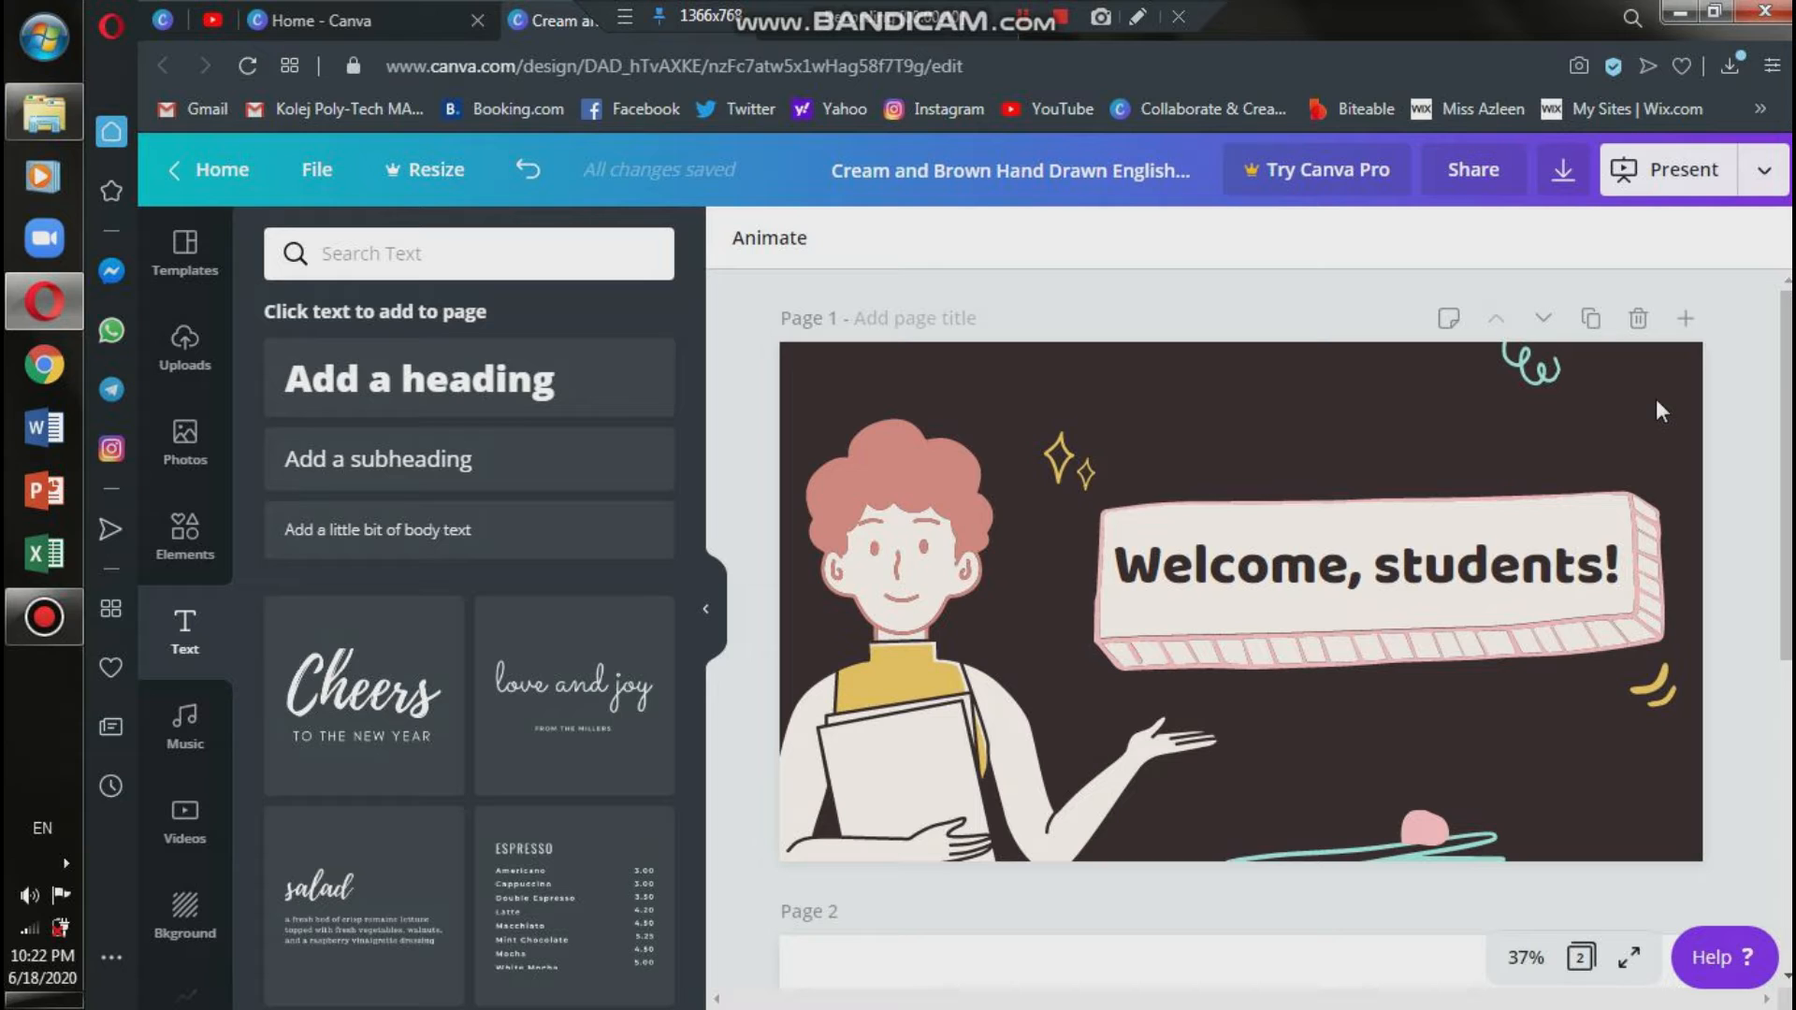
Remove the word "students" from the page 1 welcome heading and retype it as "students".
{"action": "left_click", "coordinate": [1529, 584]}
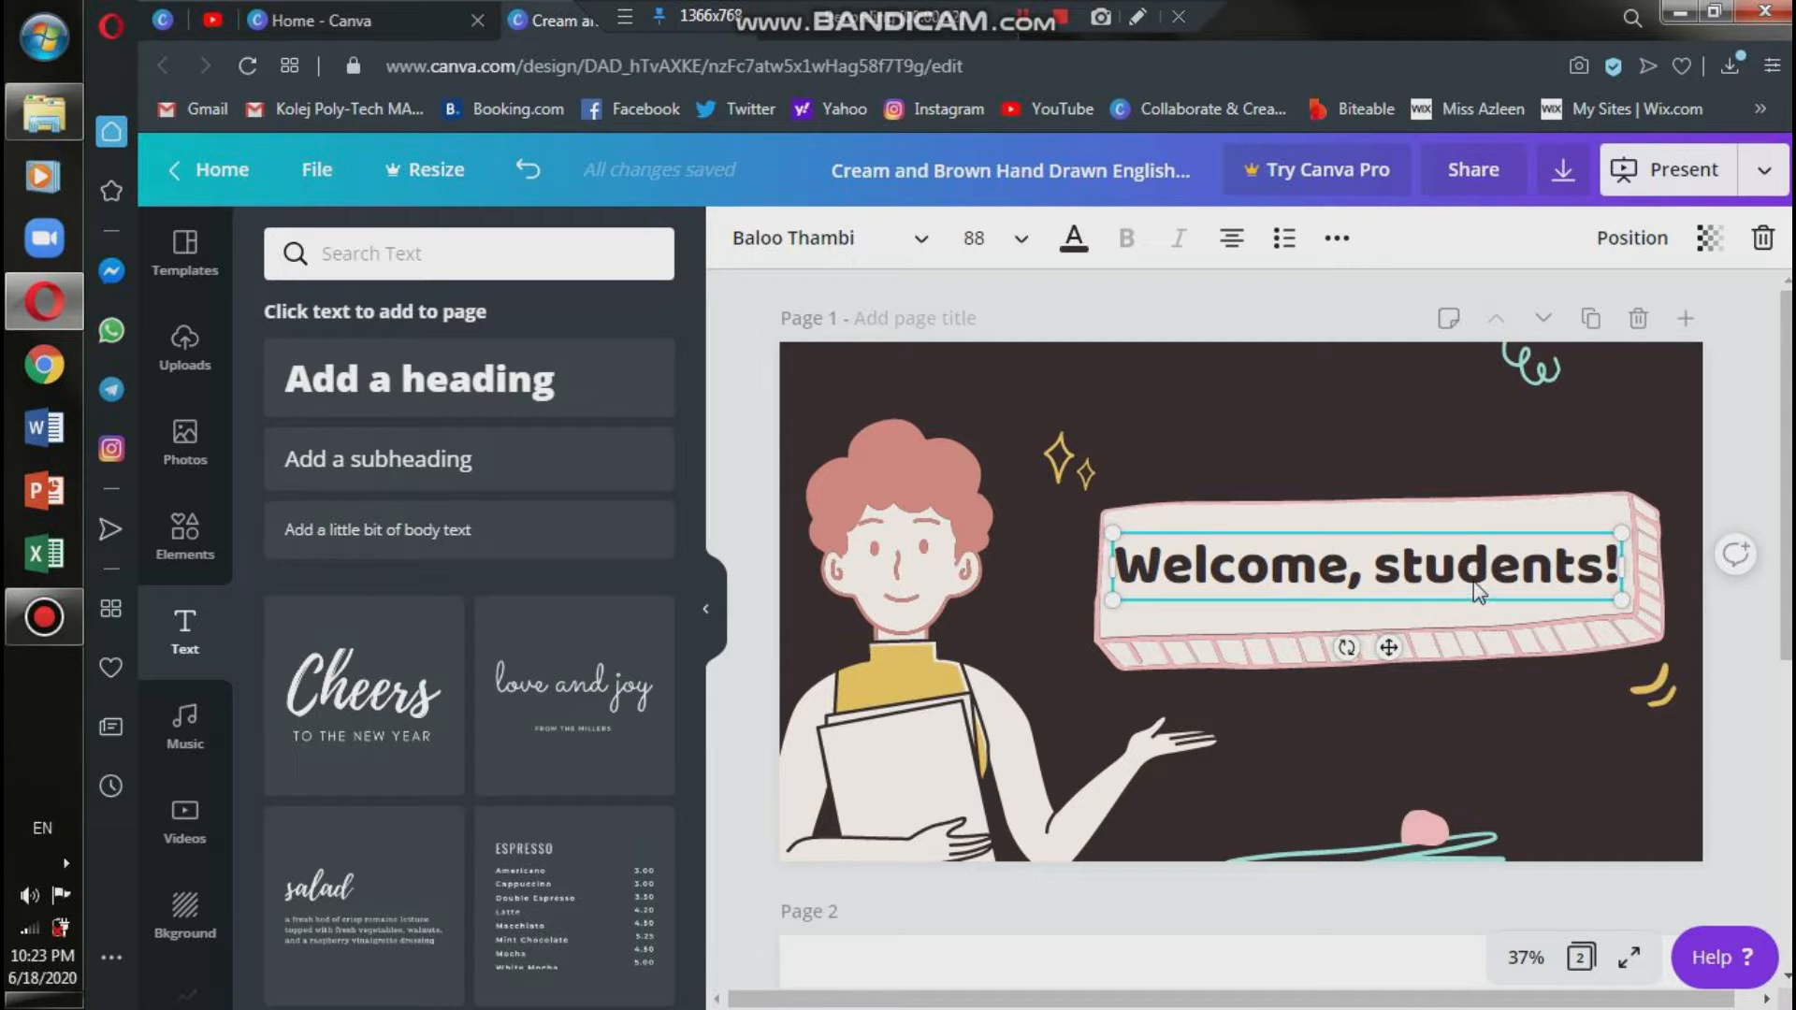
{"action": "double_click", "coordinate": [1465, 573]}
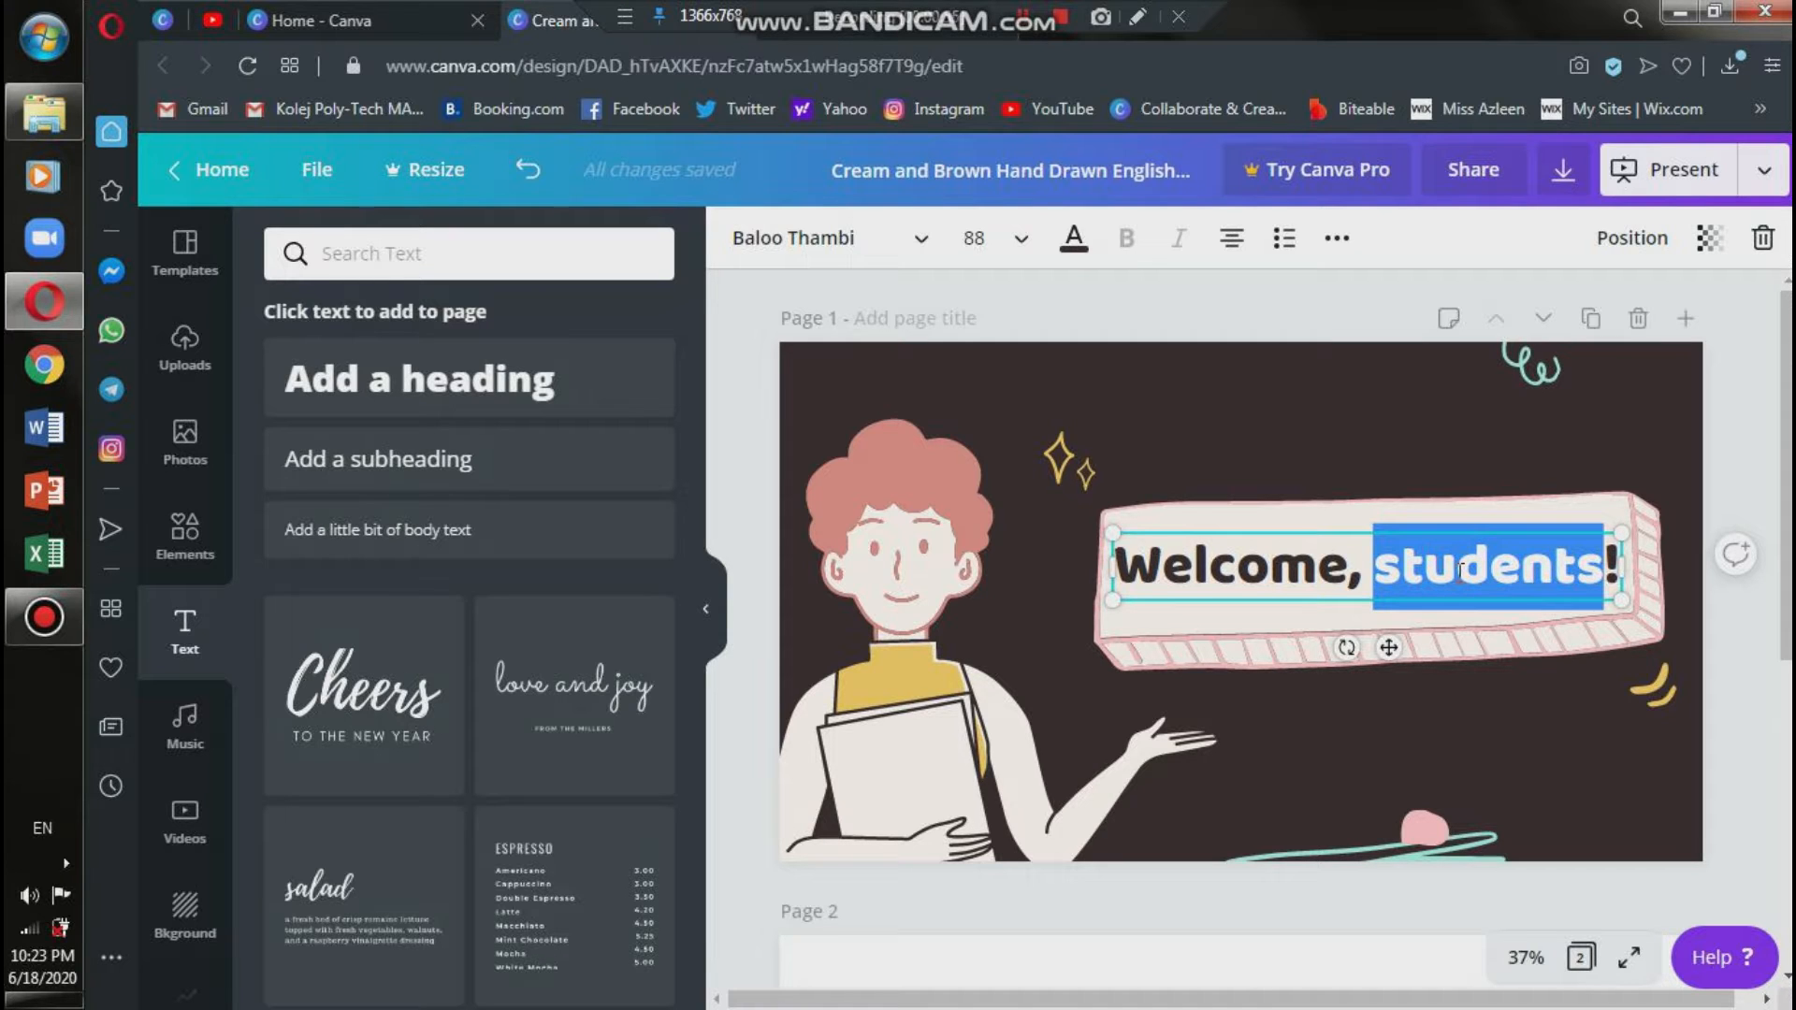
{"action": "key", "text": "BackSpace"}
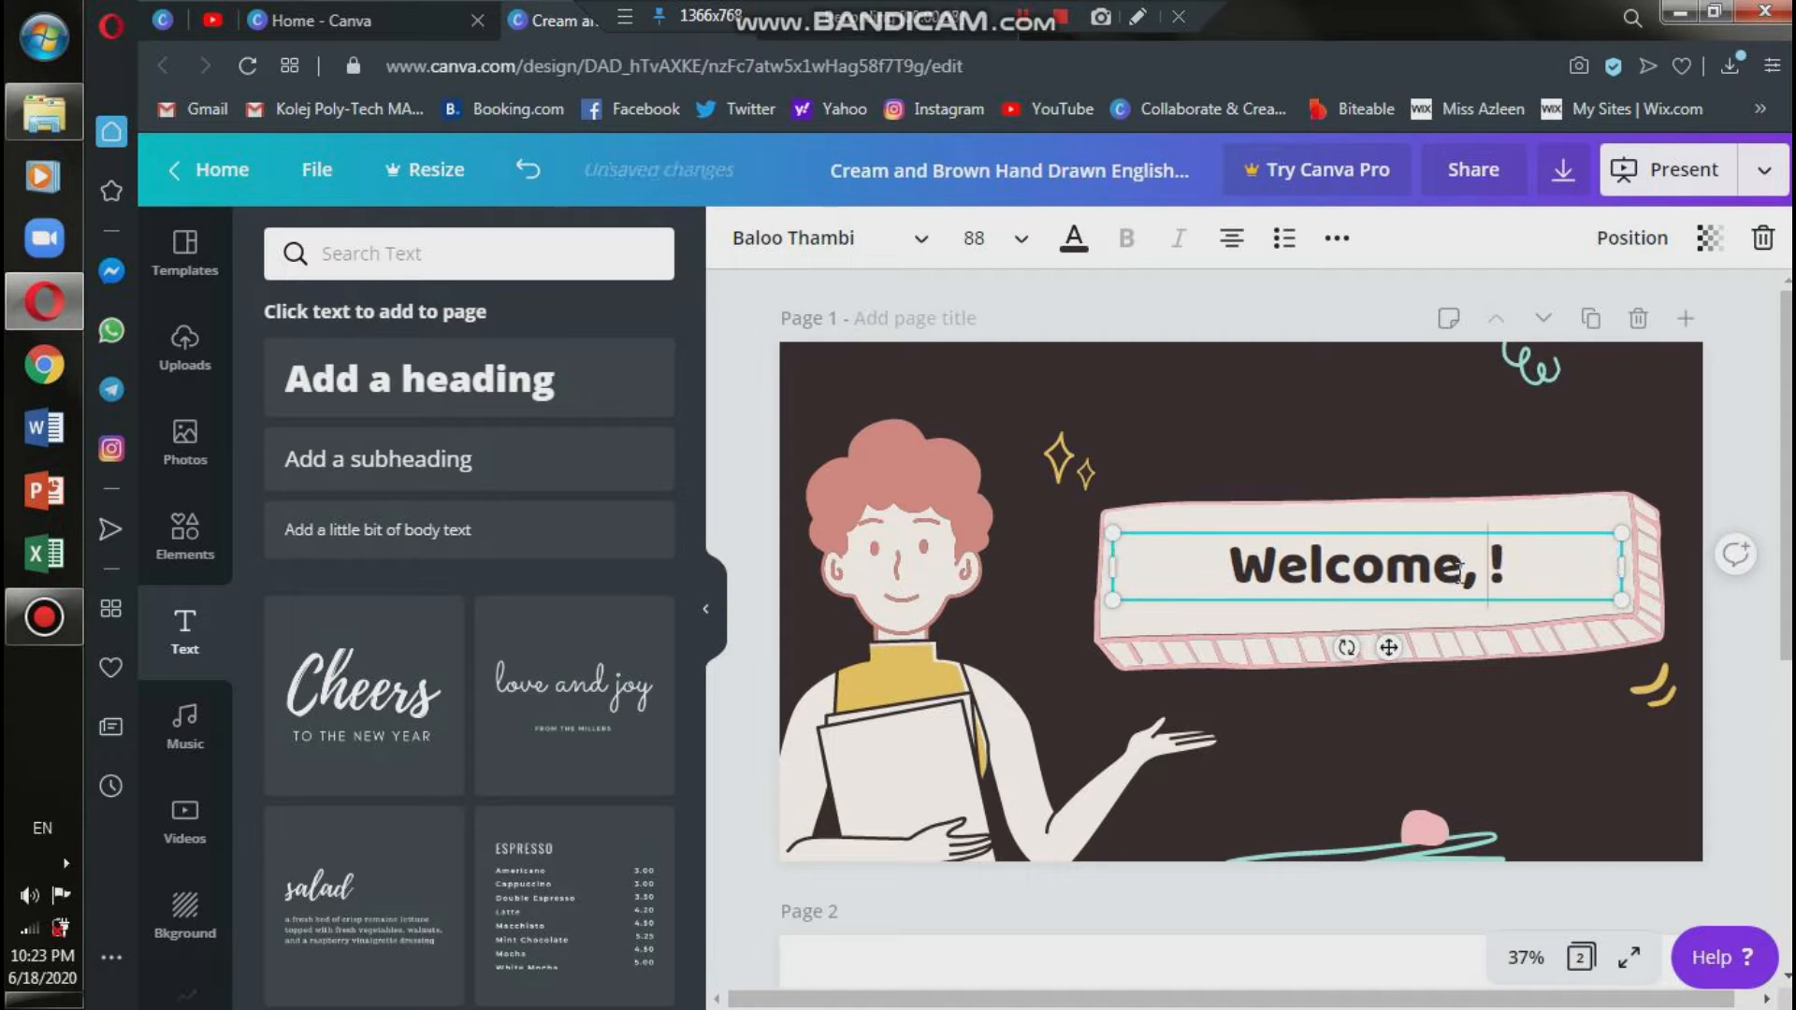
{"action": "type", "text": "students"}
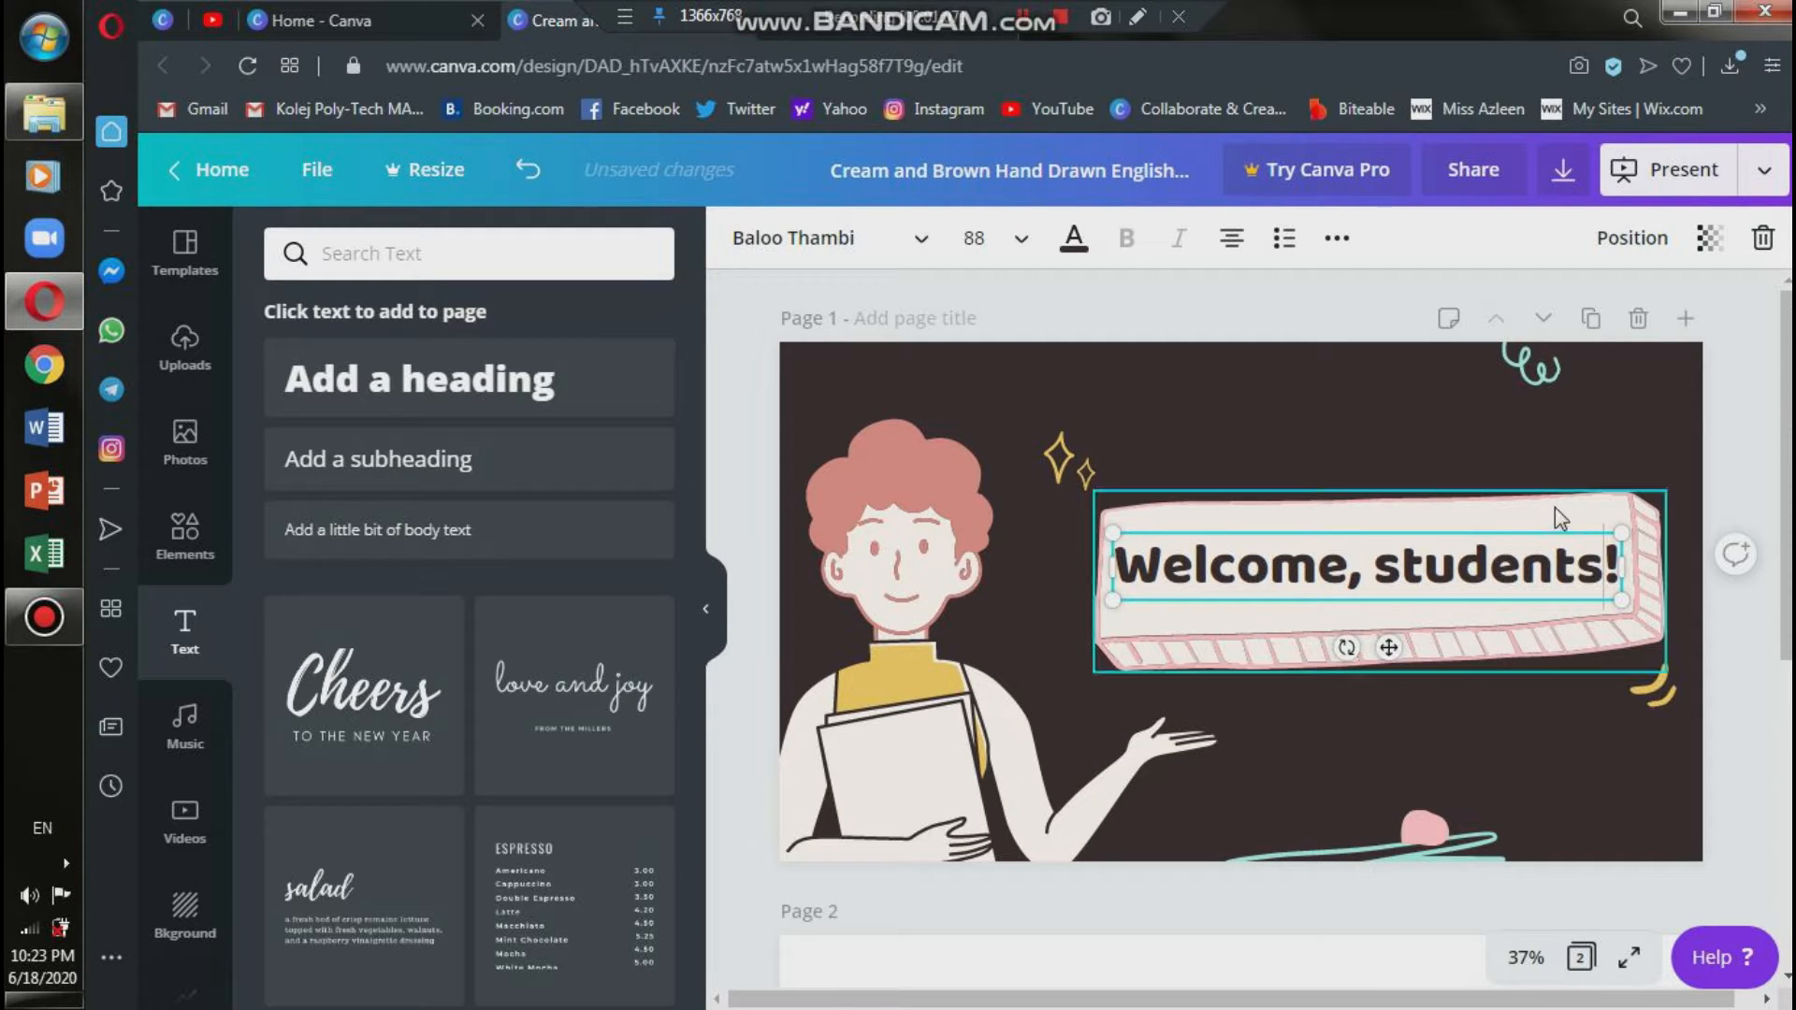
Delete the "Welcome, students!" text box from page 1 and undo the deletion.
{"action": "double_click", "coordinate": [1520, 571]}
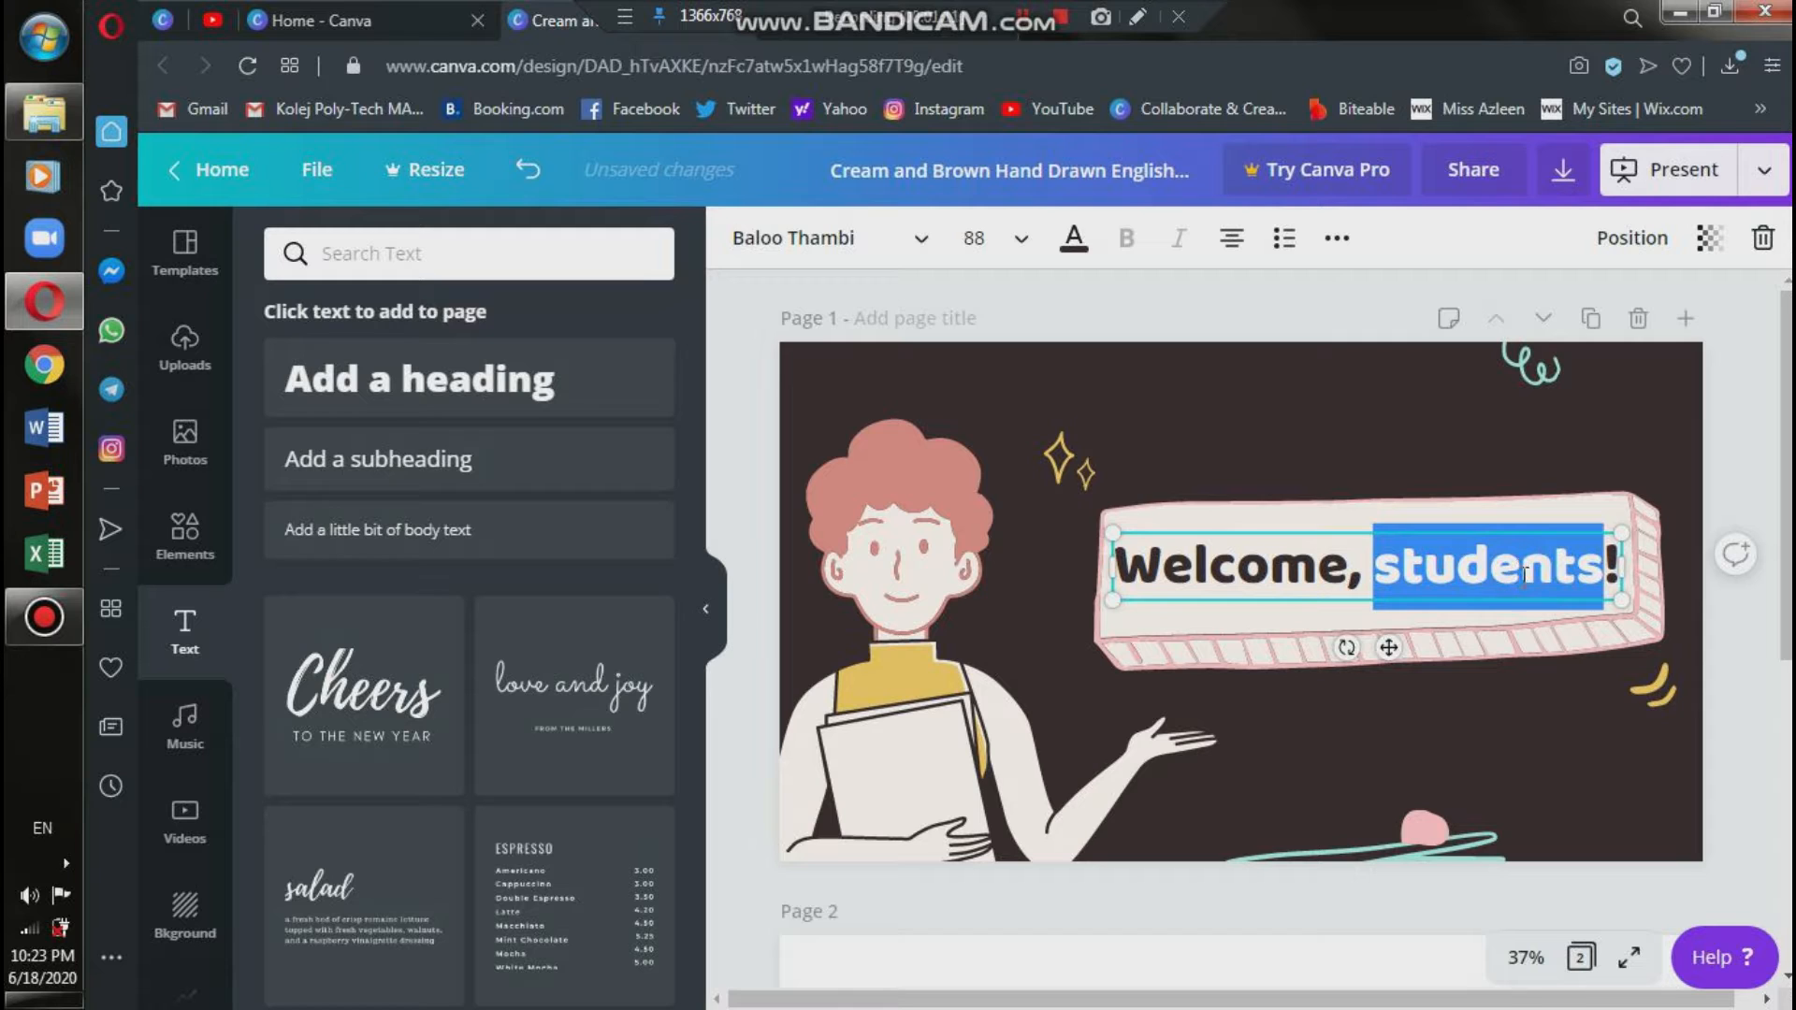
{"action": "left_click", "coordinate": [1764, 239]}
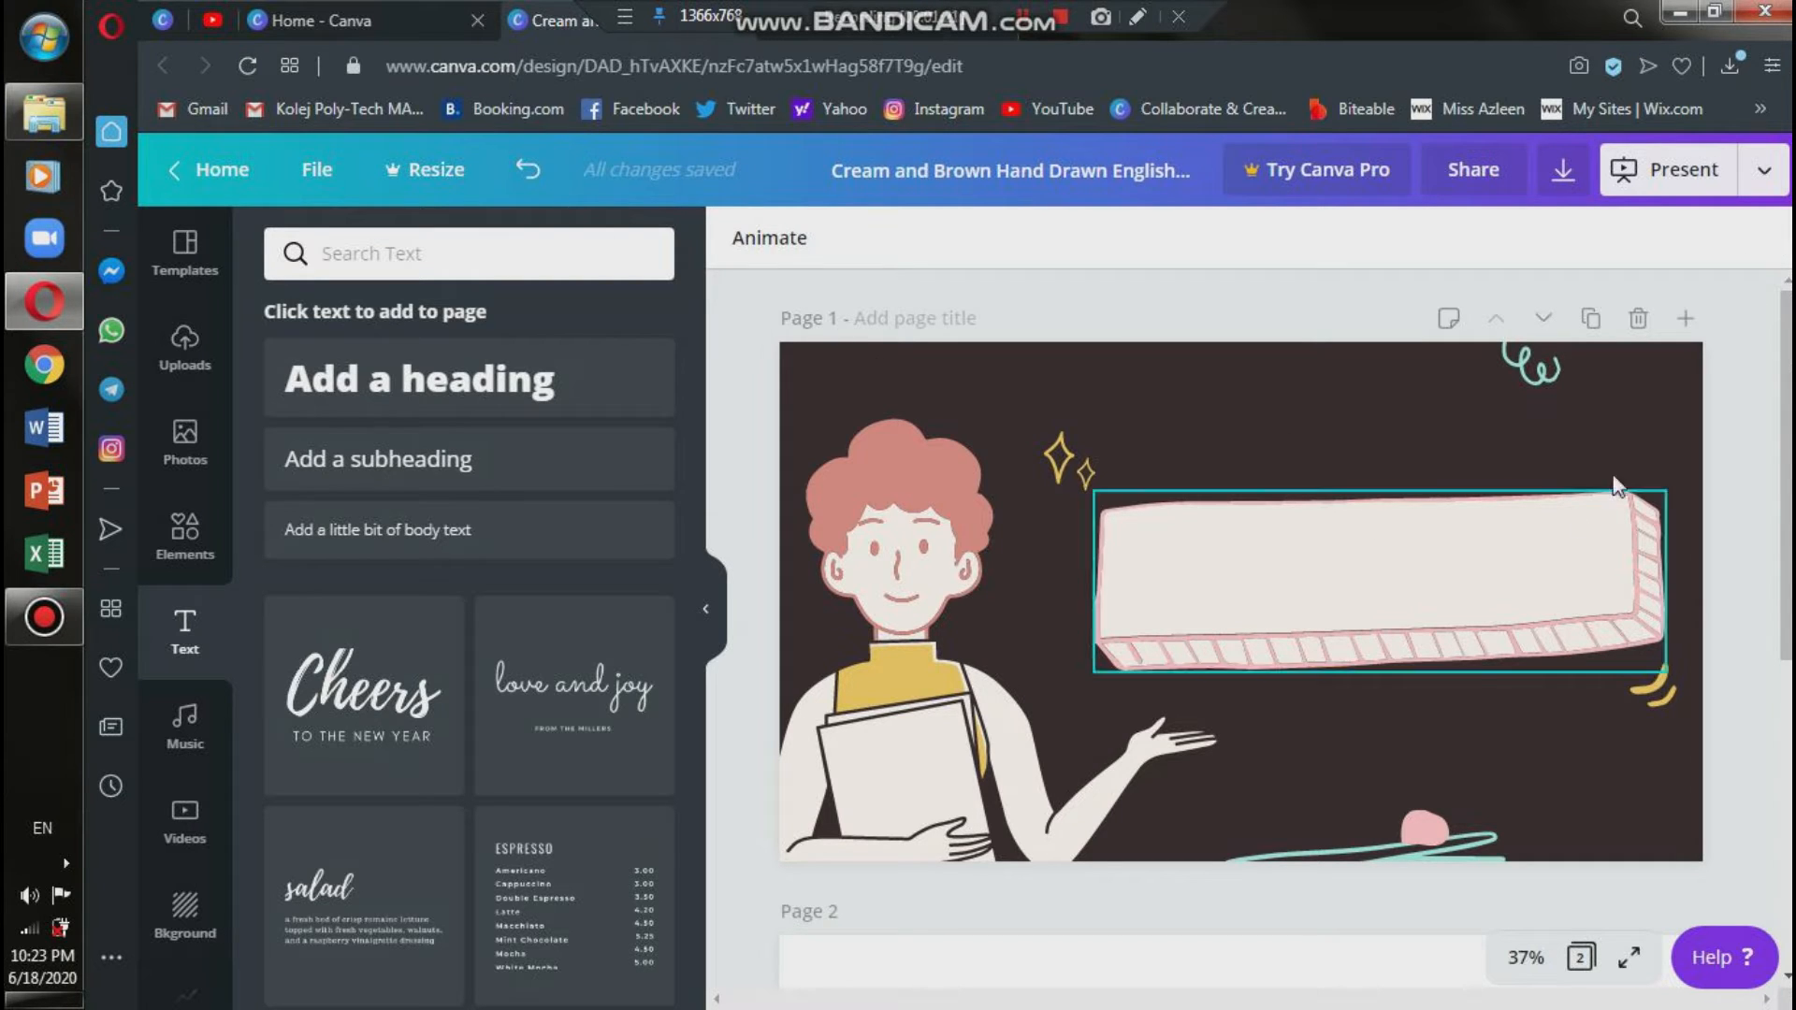
{"action": "left_click", "coordinate": [529, 170]}
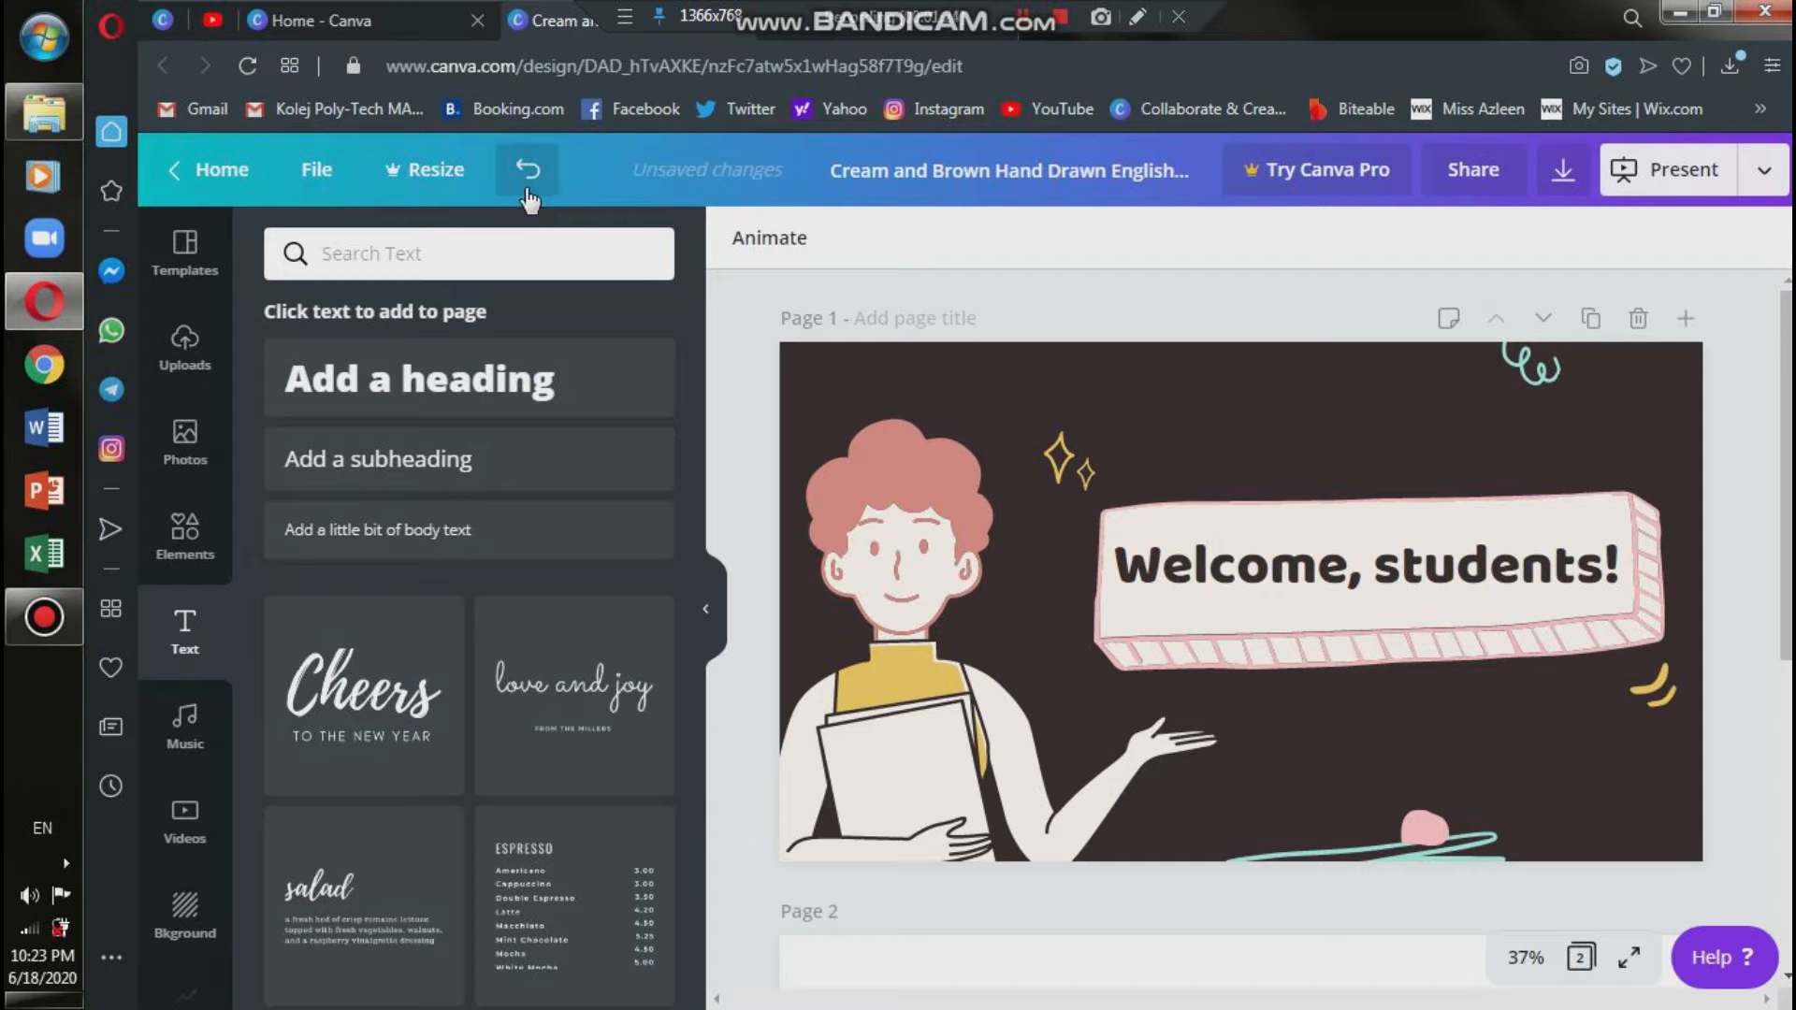
Change the font of the "Welcome, students!" heading on page 1 to Bakerie Bold.
{"action": "left_click", "coordinate": [1485, 587]}
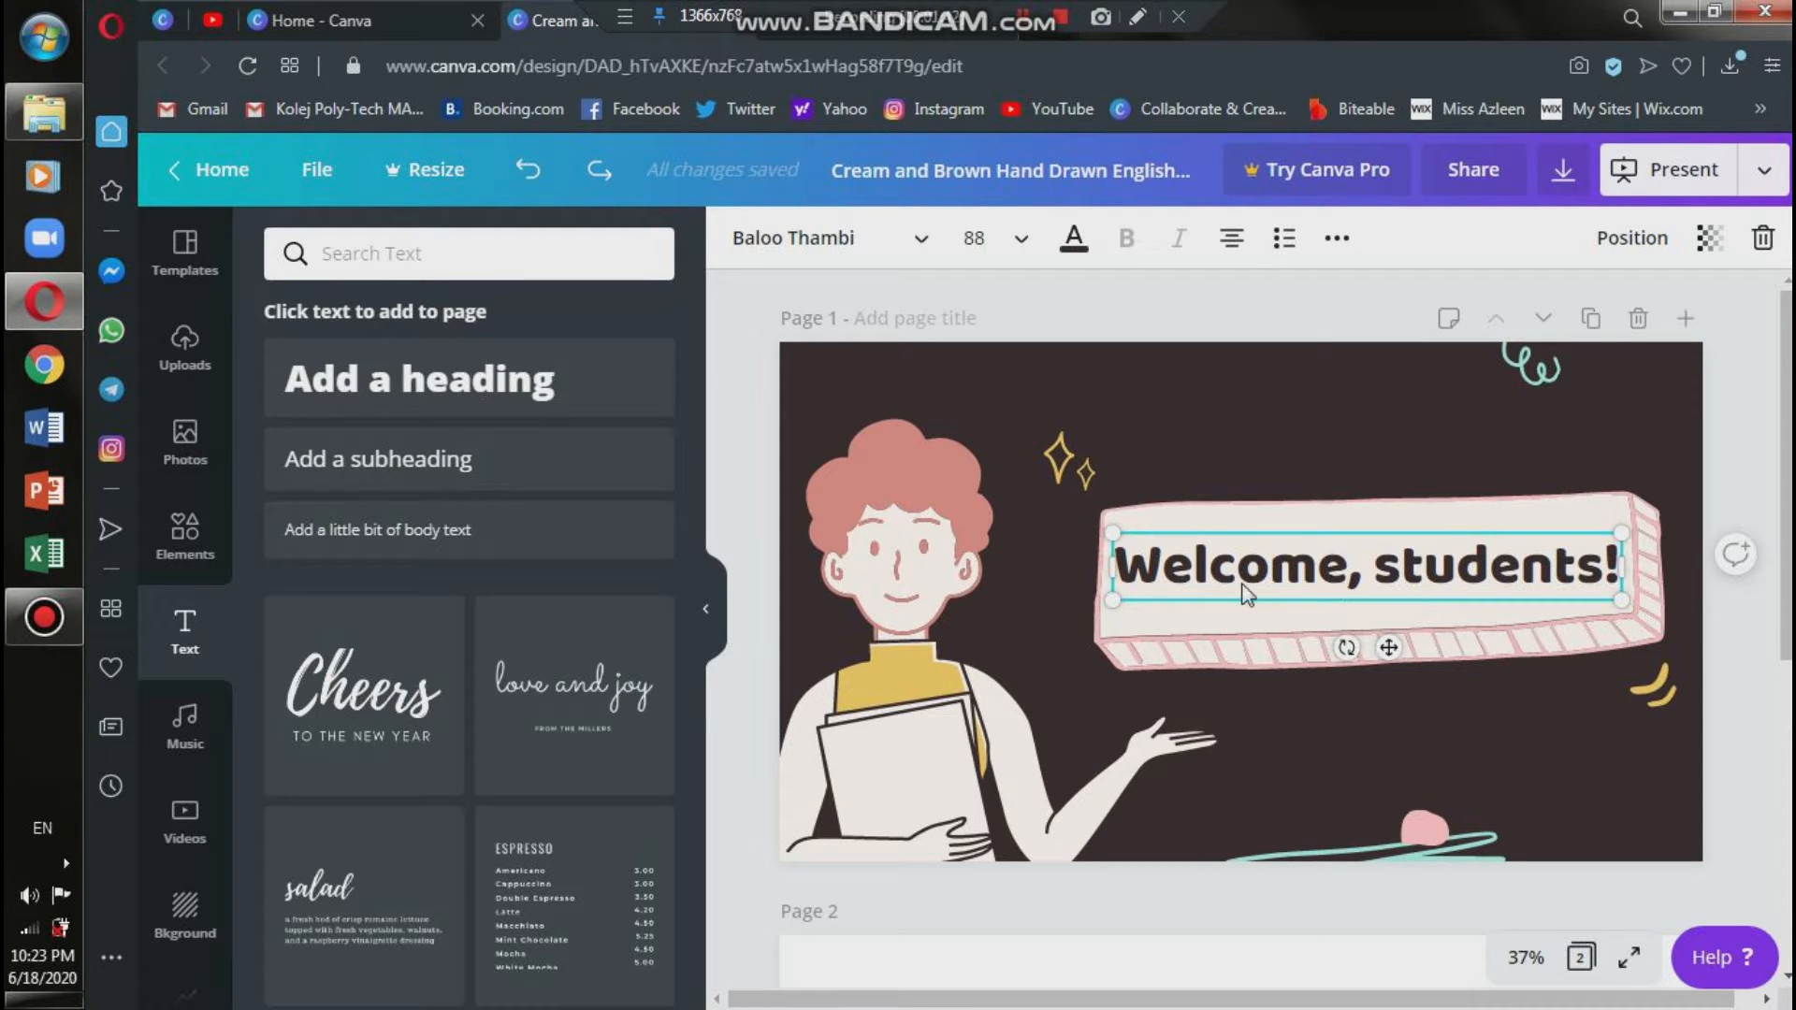
{"action": "left_click", "coordinate": [918, 265]}
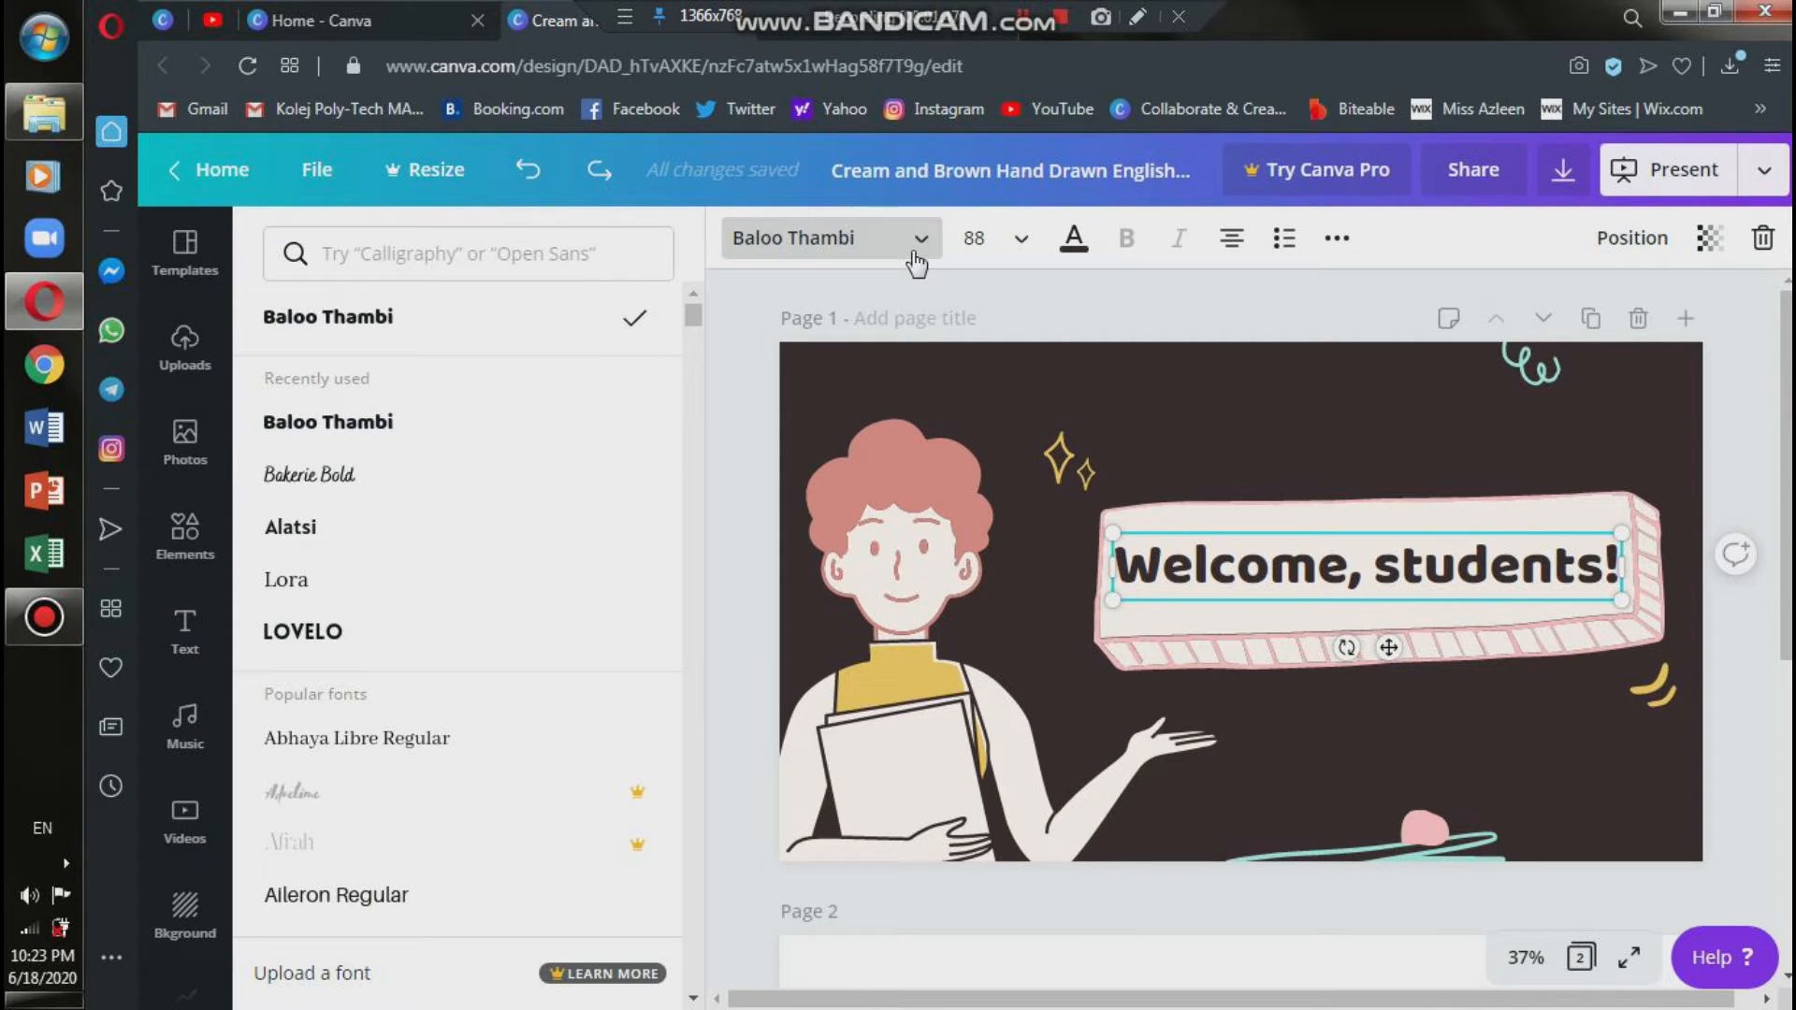
{"action": "scroll", "coordinate": [506, 474], "scroll_direction": "down", "scroll_amount": 5}
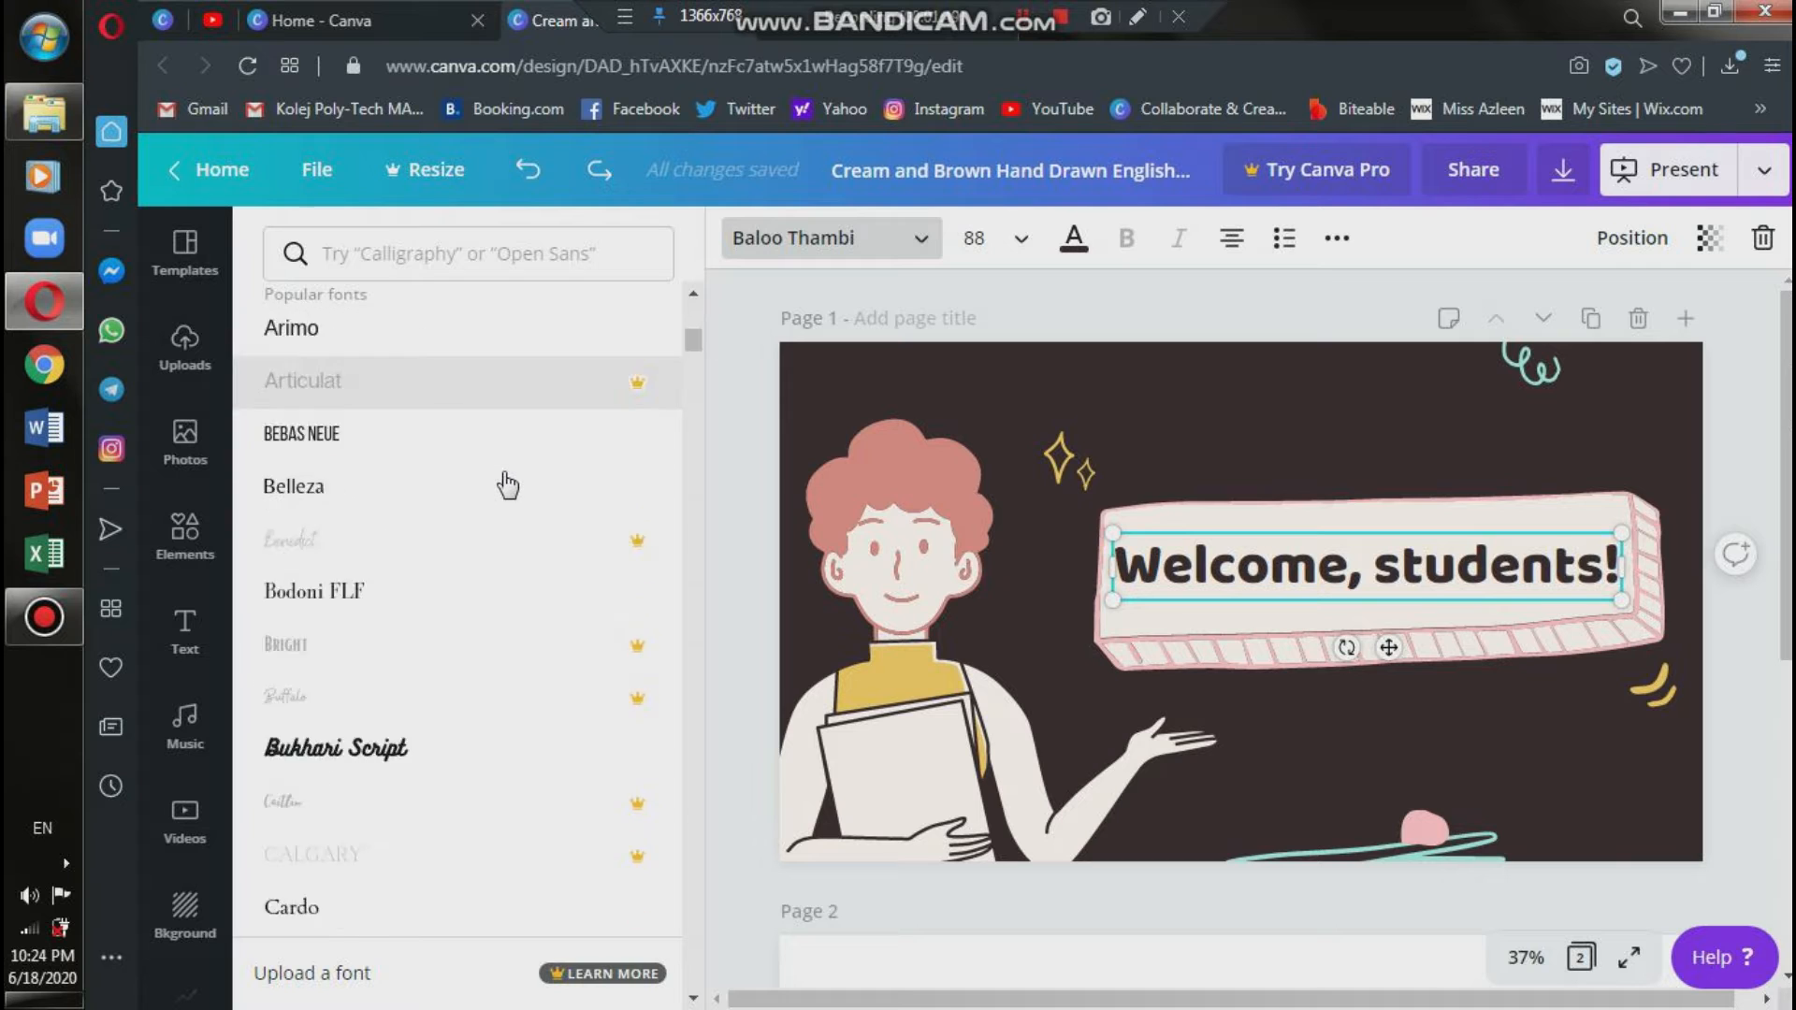
{"action": "scroll", "coordinate": [506, 485], "scroll_direction": "down", "scroll_amount": 15}
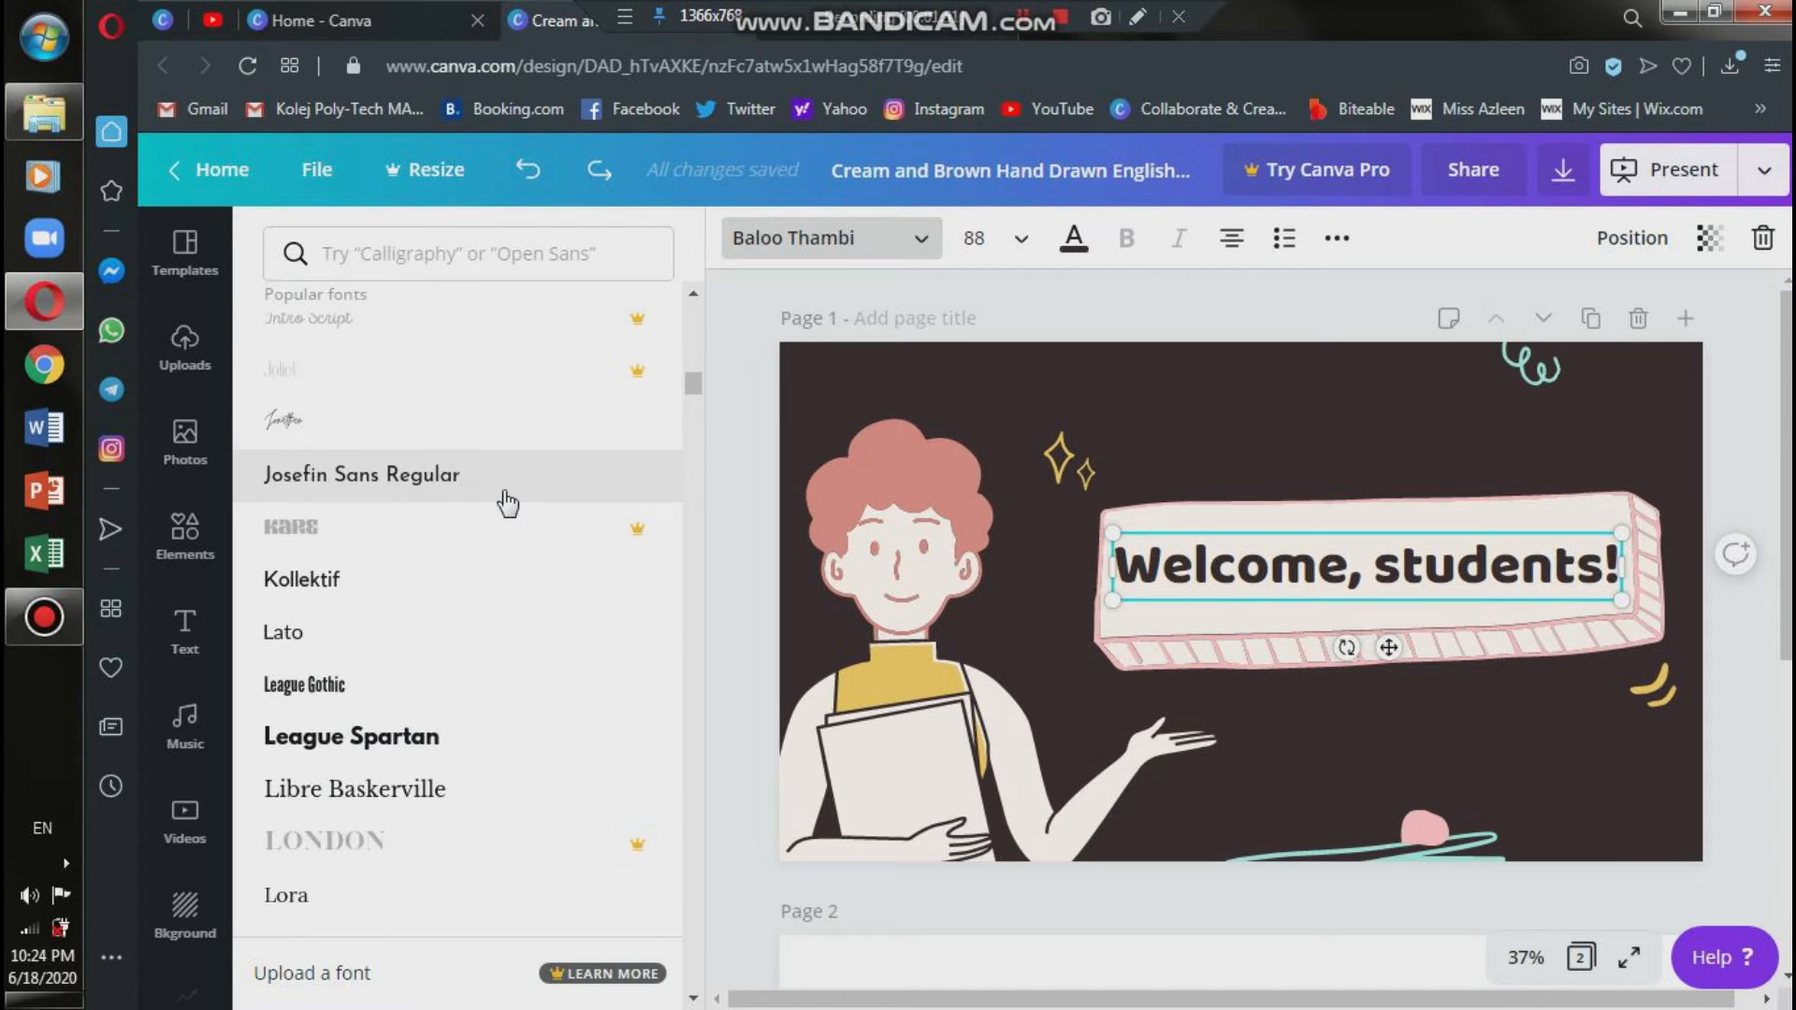
{"action": "scroll", "coordinate": [508, 497], "scroll_direction": "down", "scroll_amount": 3}
{"action": "scroll", "coordinate": [508, 496], "scroll_direction": "down", "scroll_amount": 10}
{"action": "scroll", "coordinate": [508, 496], "scroll_direction": "down", "scroll_amount": 12}
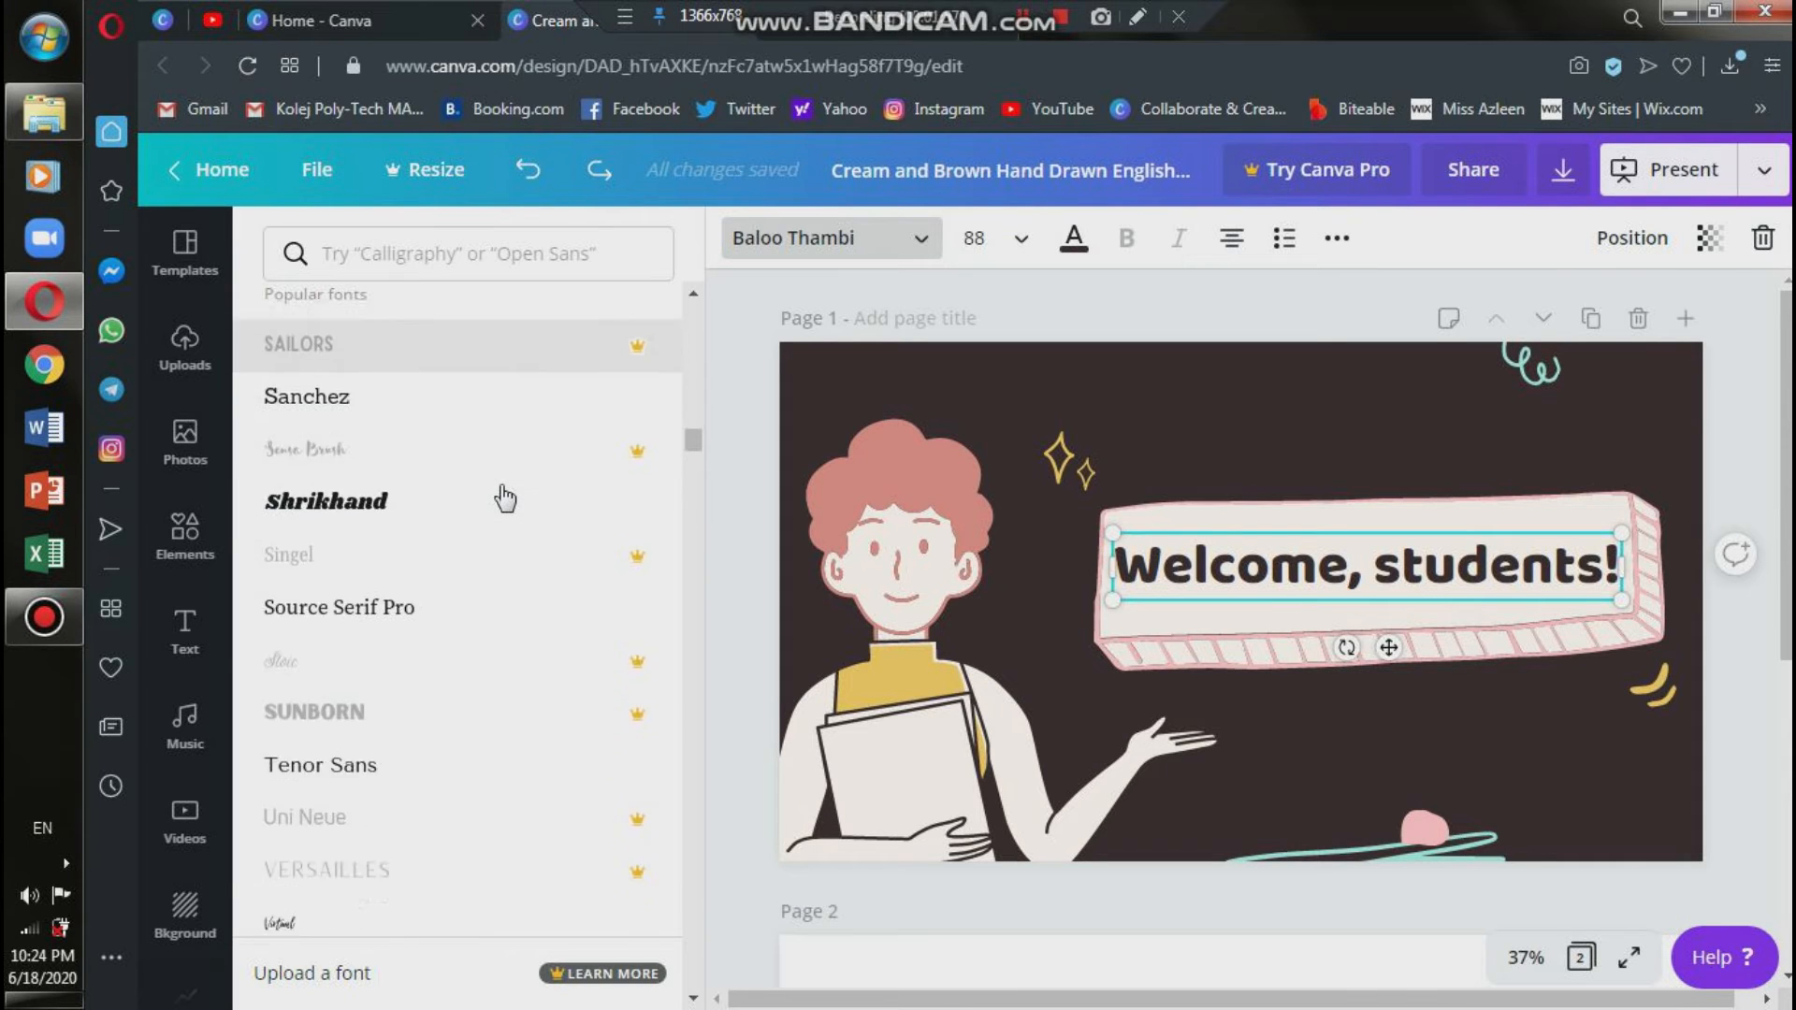
{"action": "scroll", "coordinate": [505, 499], "scroll_direction": "down", "scroll_amount": 3}
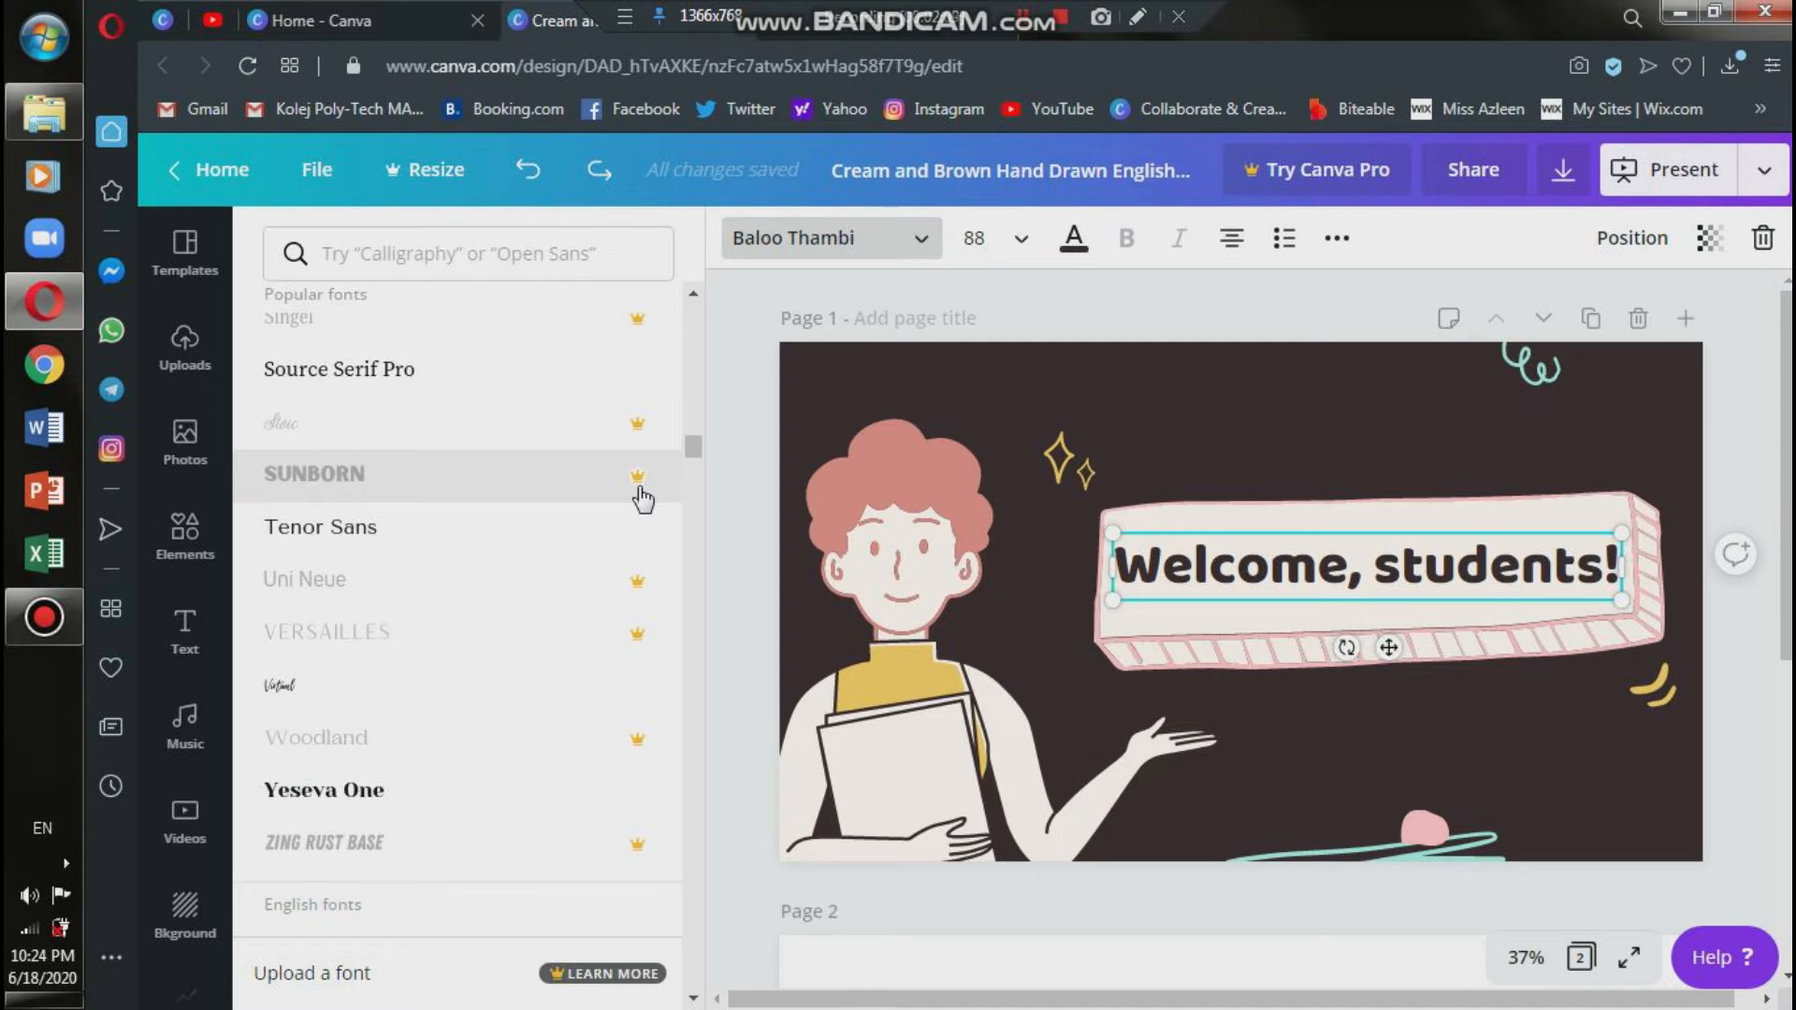
{"action": "scroll", "coordinate": [566, 550], "scroll_direction": "down", "scroll_amount": 5}
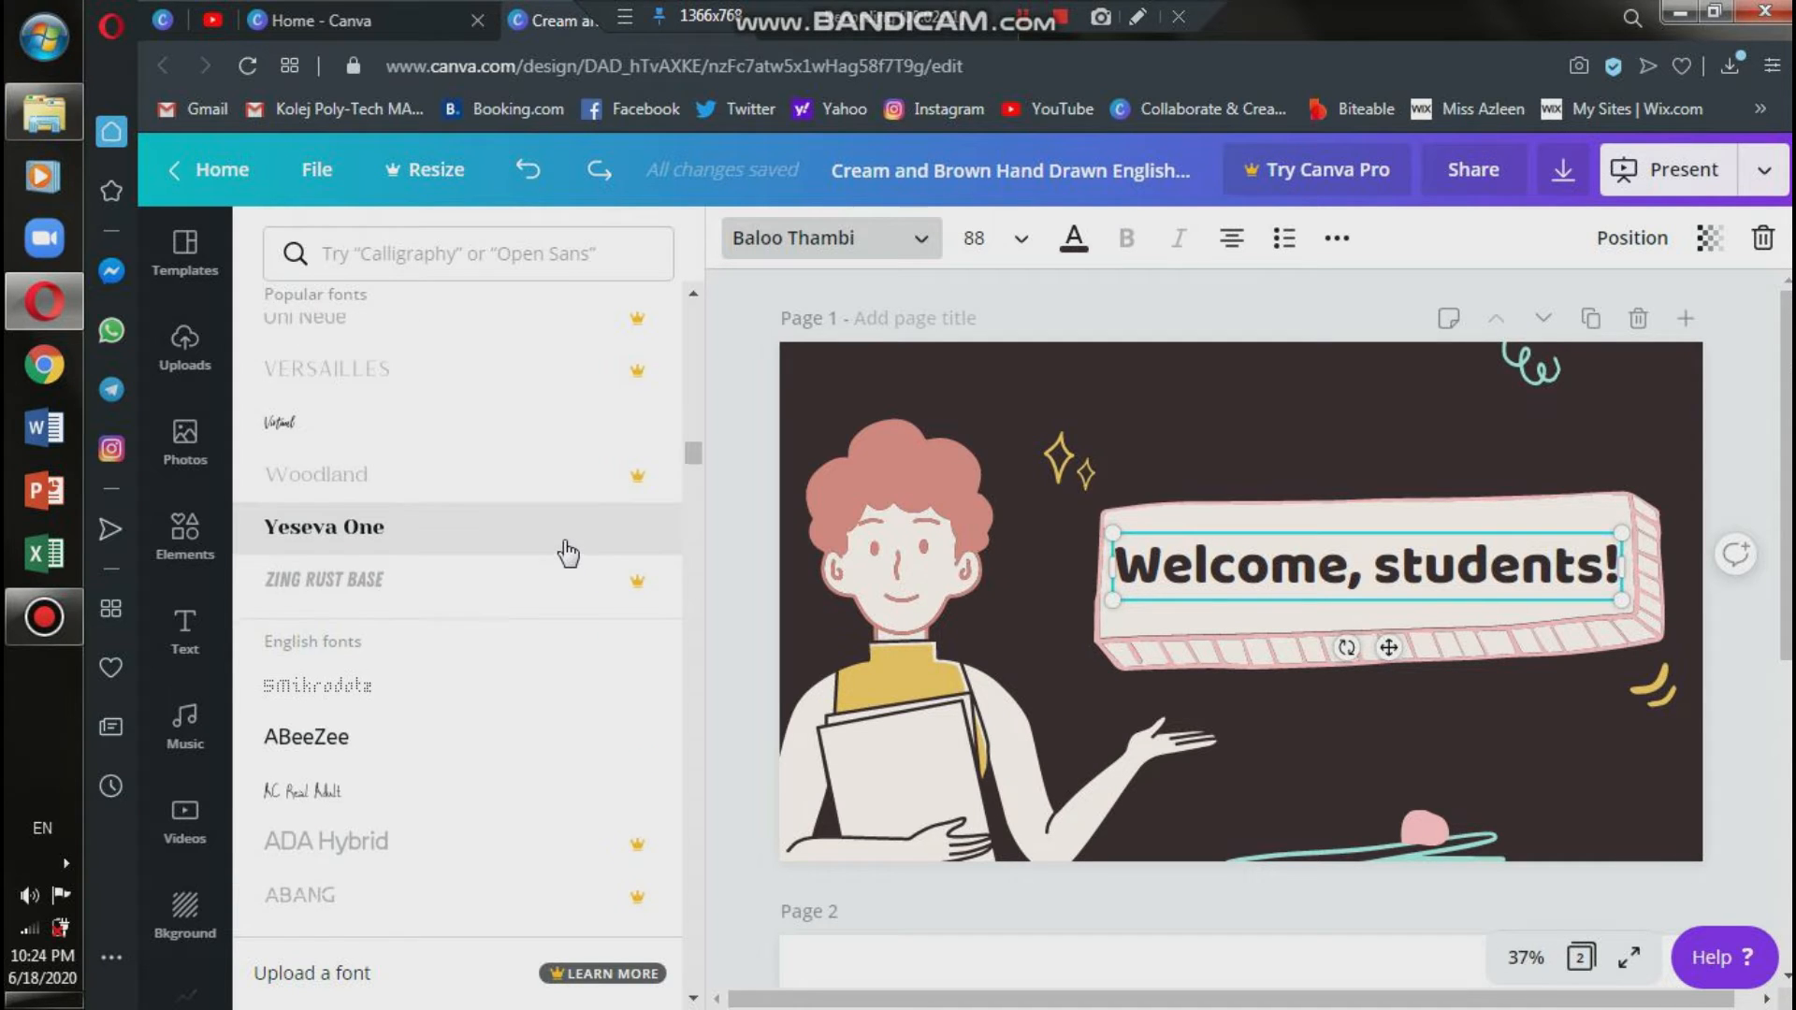
{"action": "scroll", "coordinate": [568, 552], "scroll_direction": "down", "scroll_amount": 10}
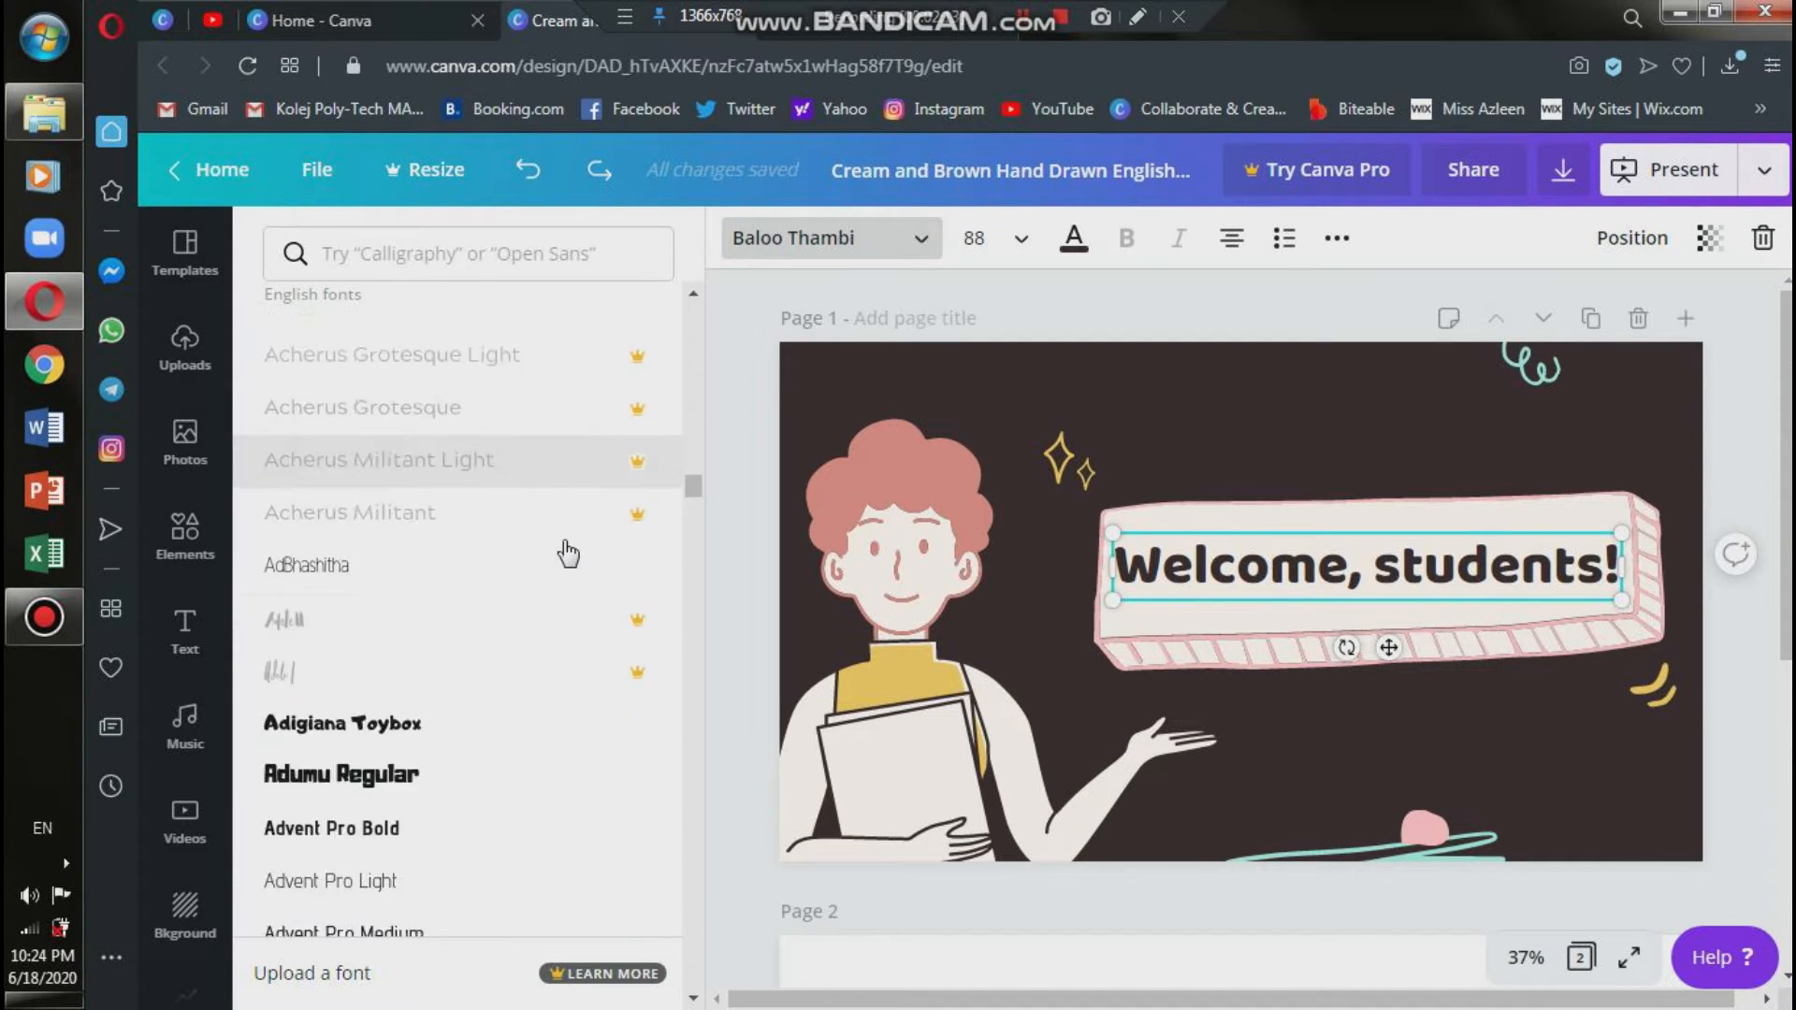
{"action": "scroll", "coordinate": [568, 552], "scroll_direction": "down", "scroll_amount": 6}
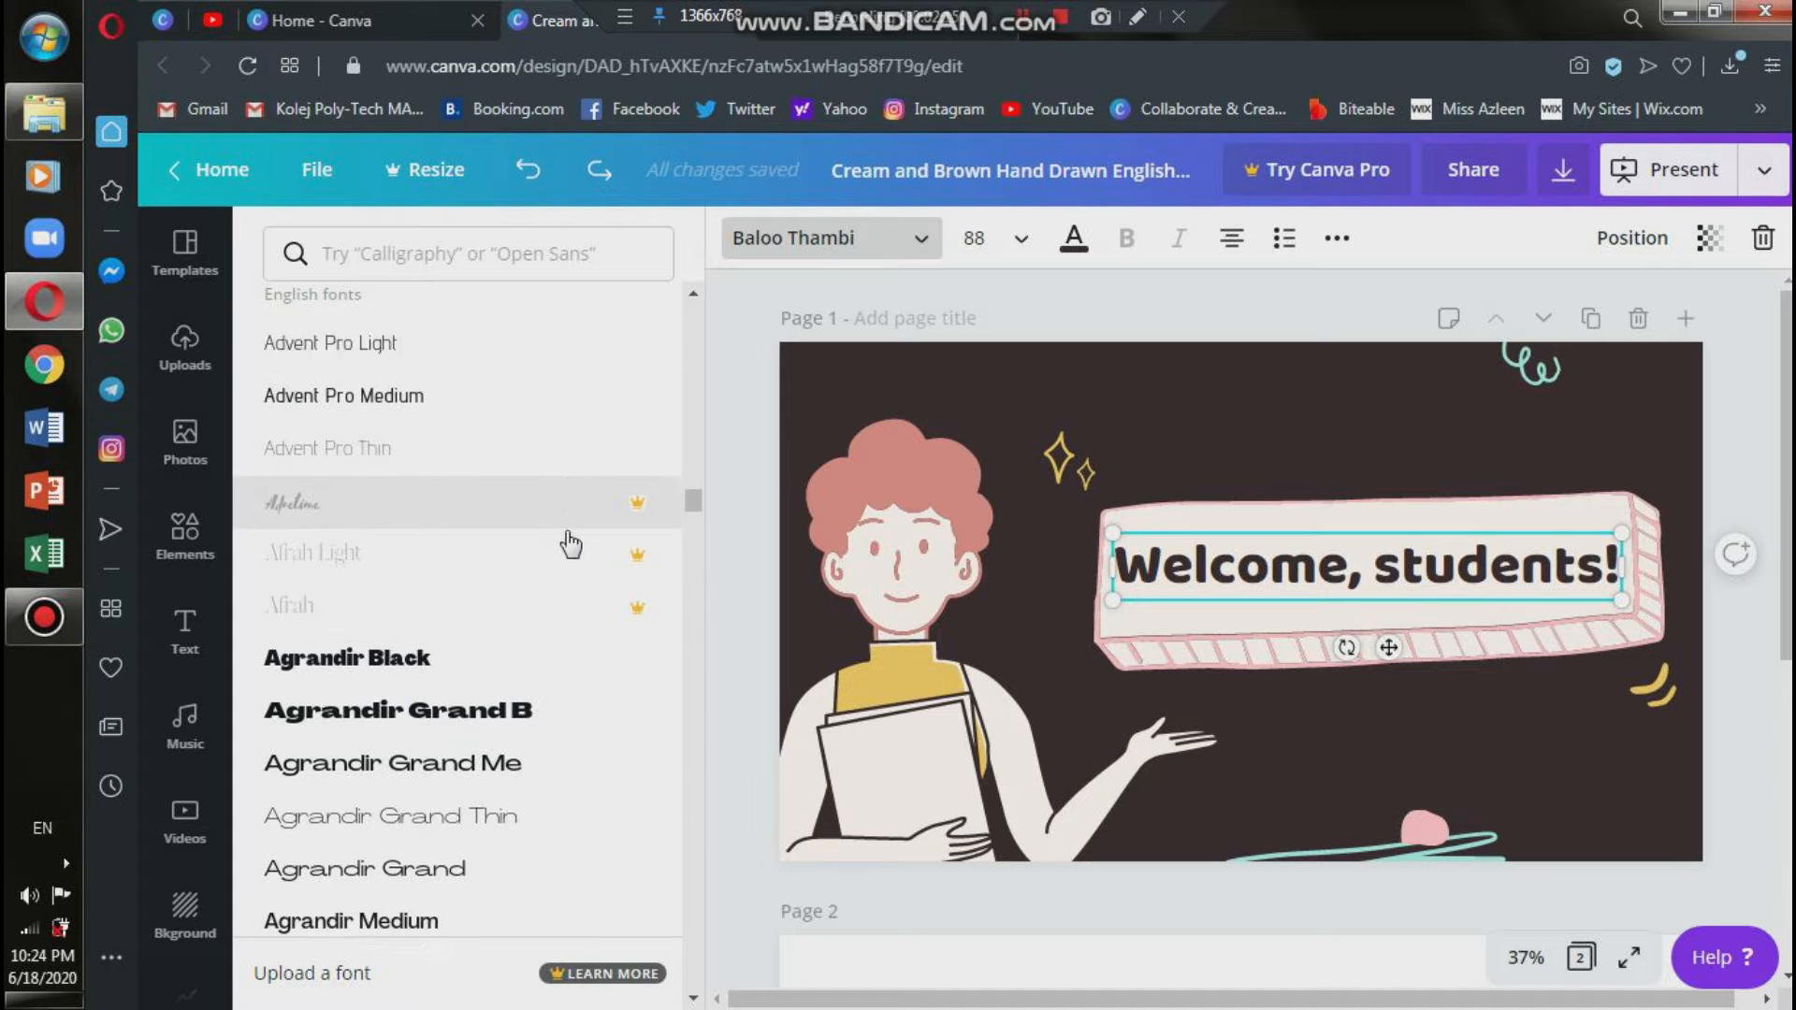
{"action": "scroll", "coordinate": [389, 468], "scroll_direction": "down", "scroll_amount": 10}
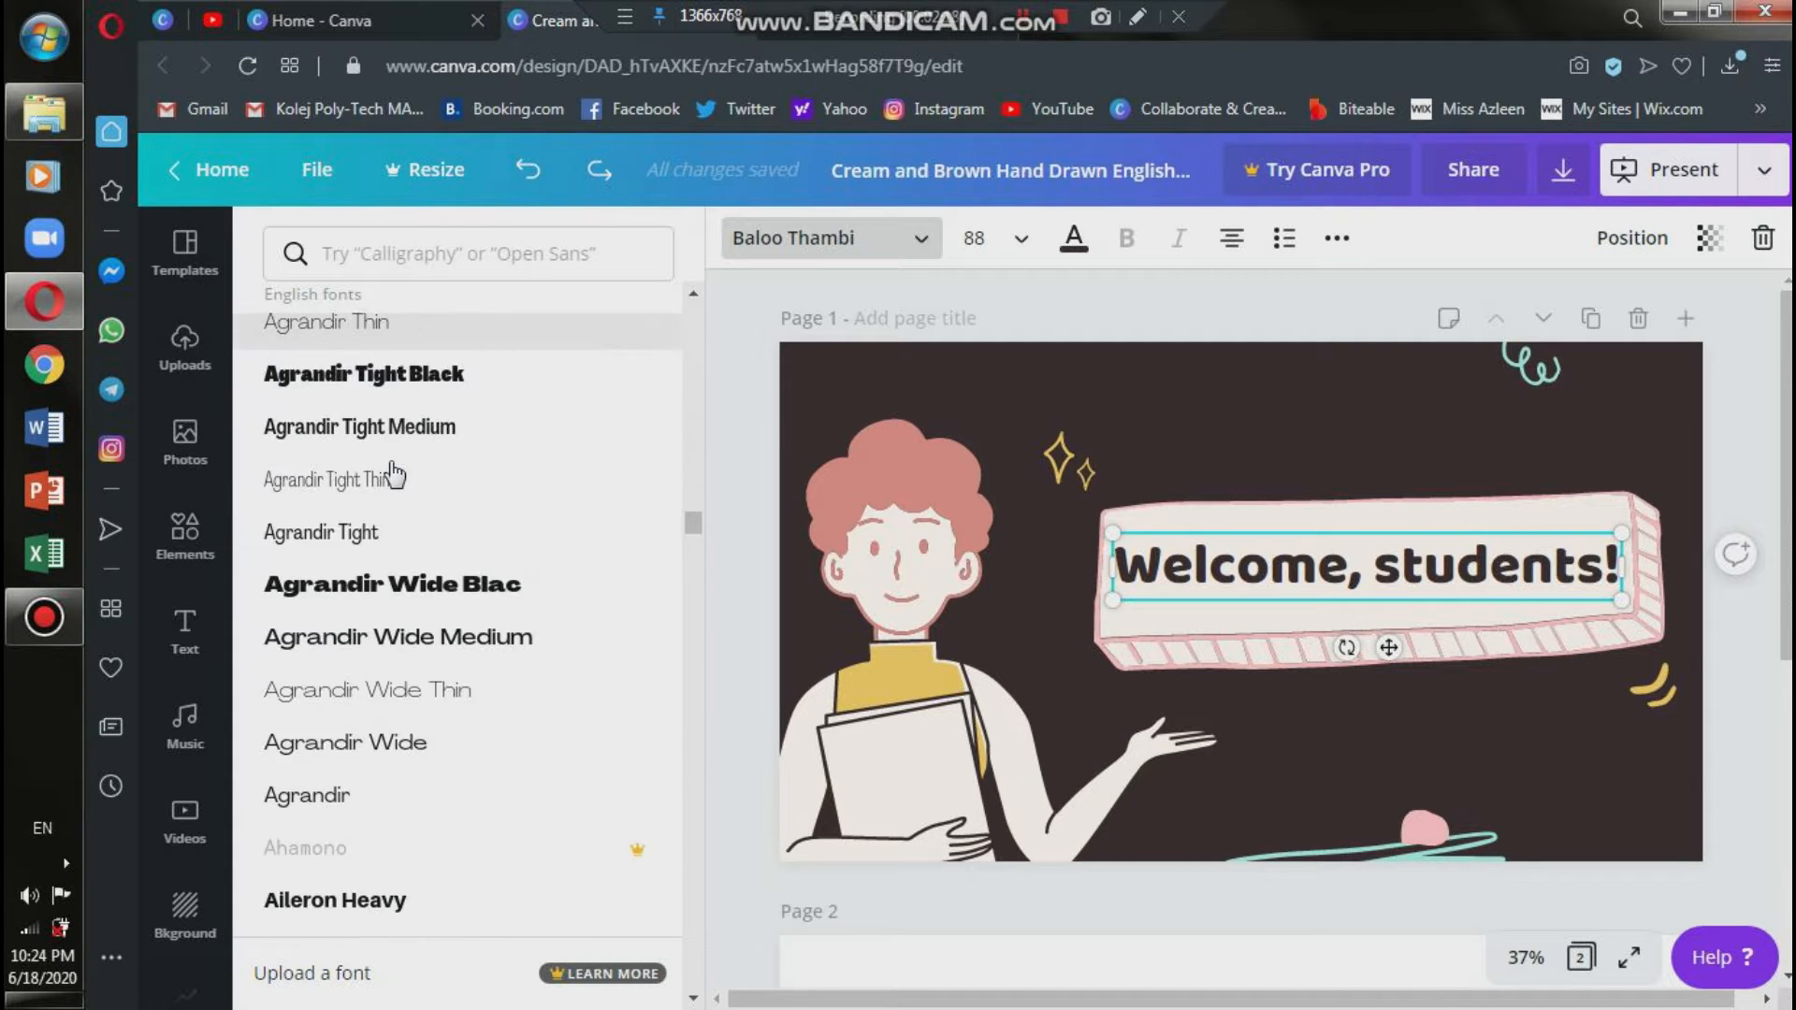
{"action": "scroll", "coordinate": [483, 638], "scroll_direction": "down", "scroll_amount": 12}
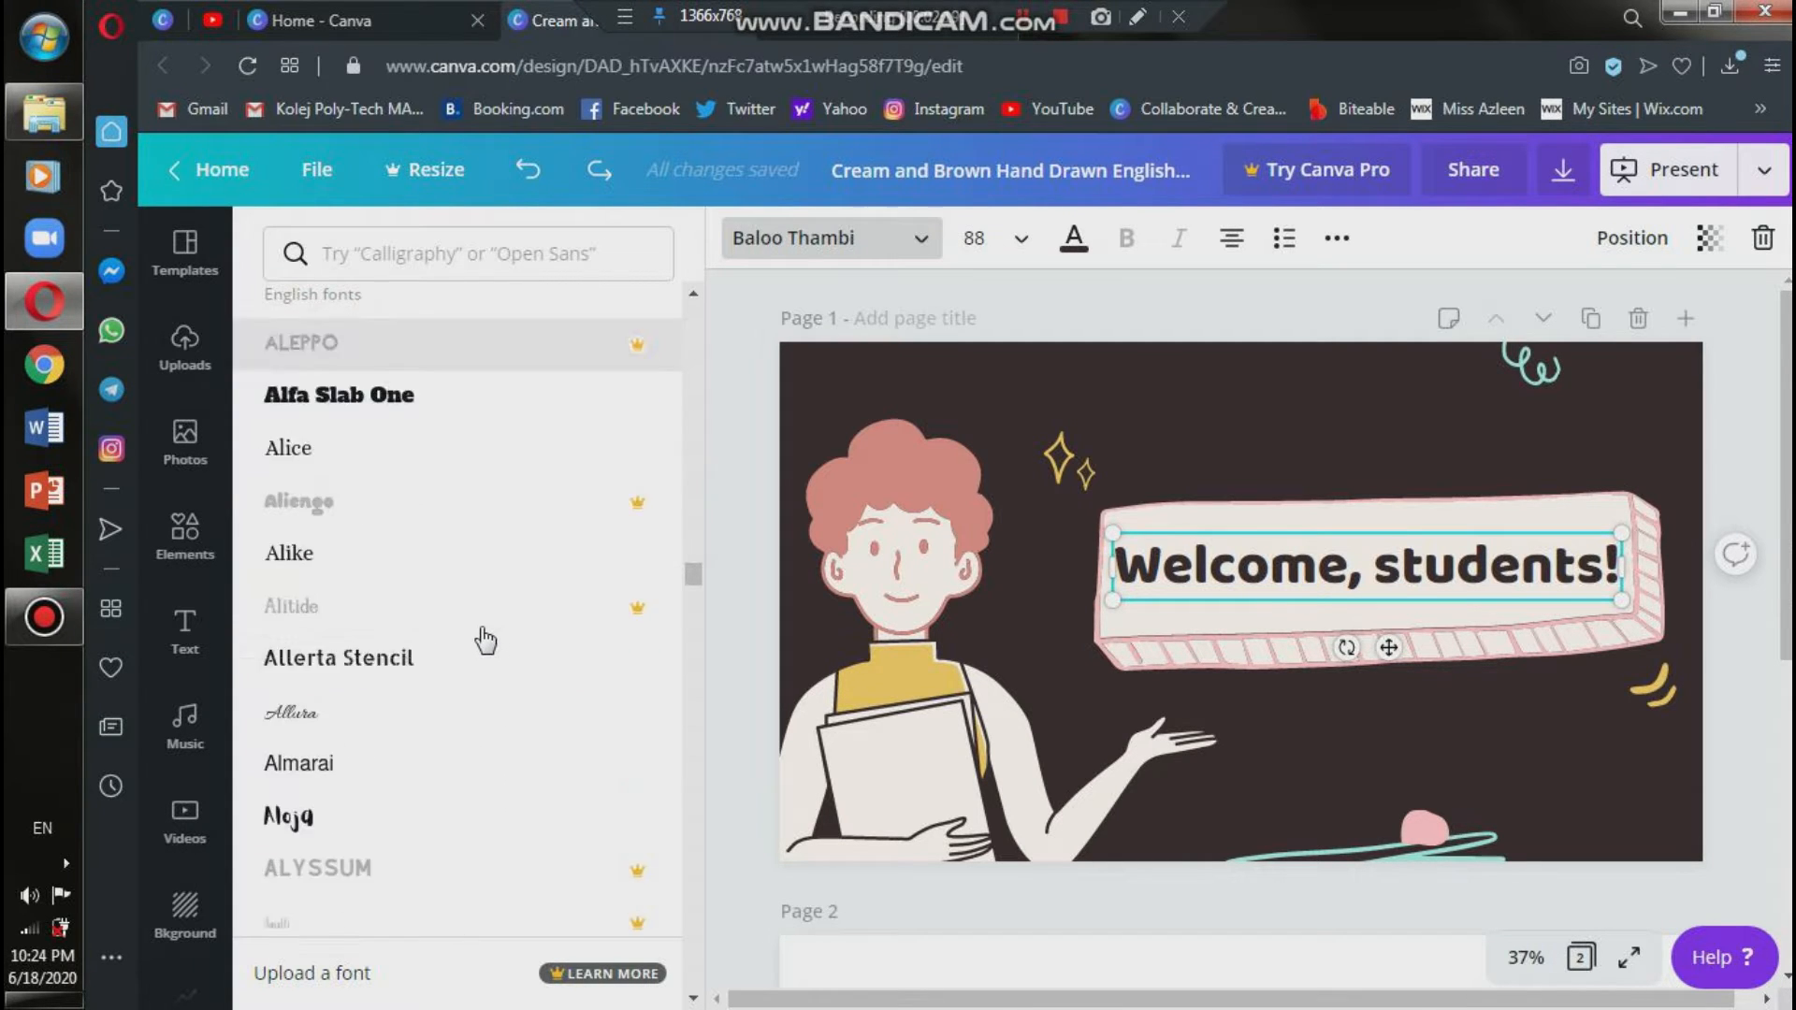
{"action": "scroll", "coordinate": [483, 638], "scroll_direction": "down", "scroll_amount": 12}
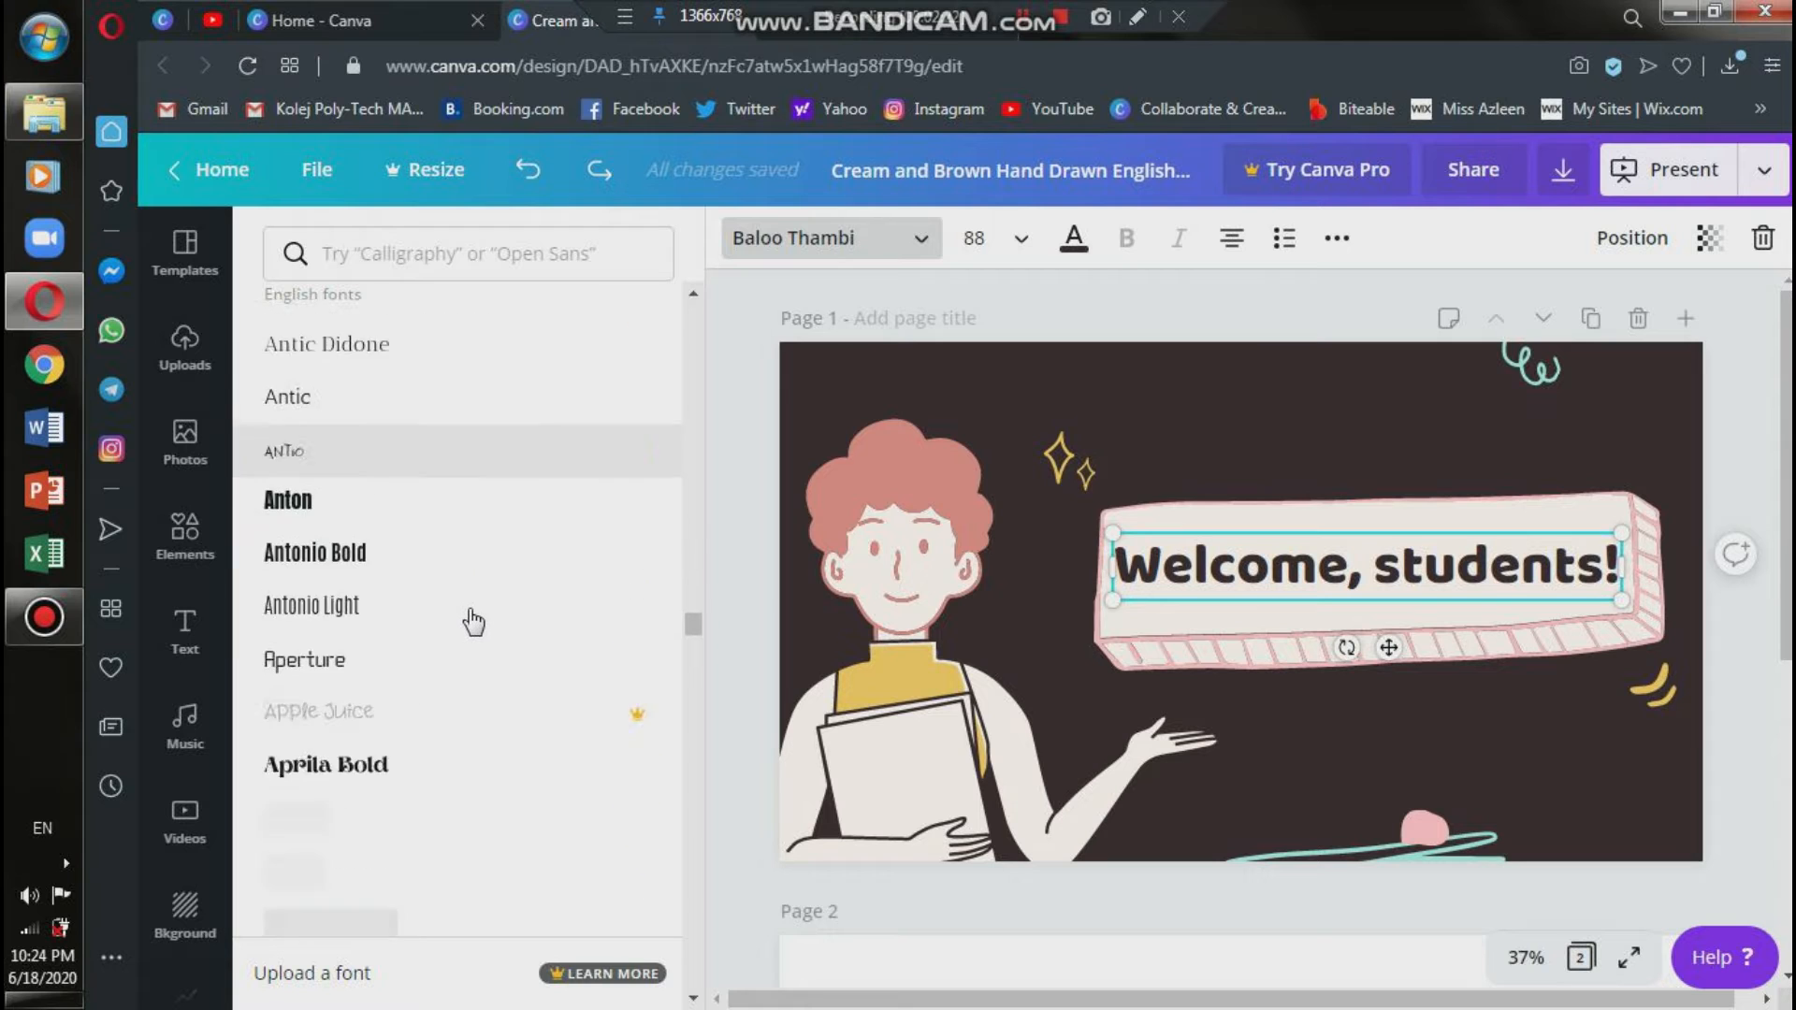
{"action": "scroll", "coordinate": [473, 620], "scroll_direction": "down", "scroll_amount": 12}
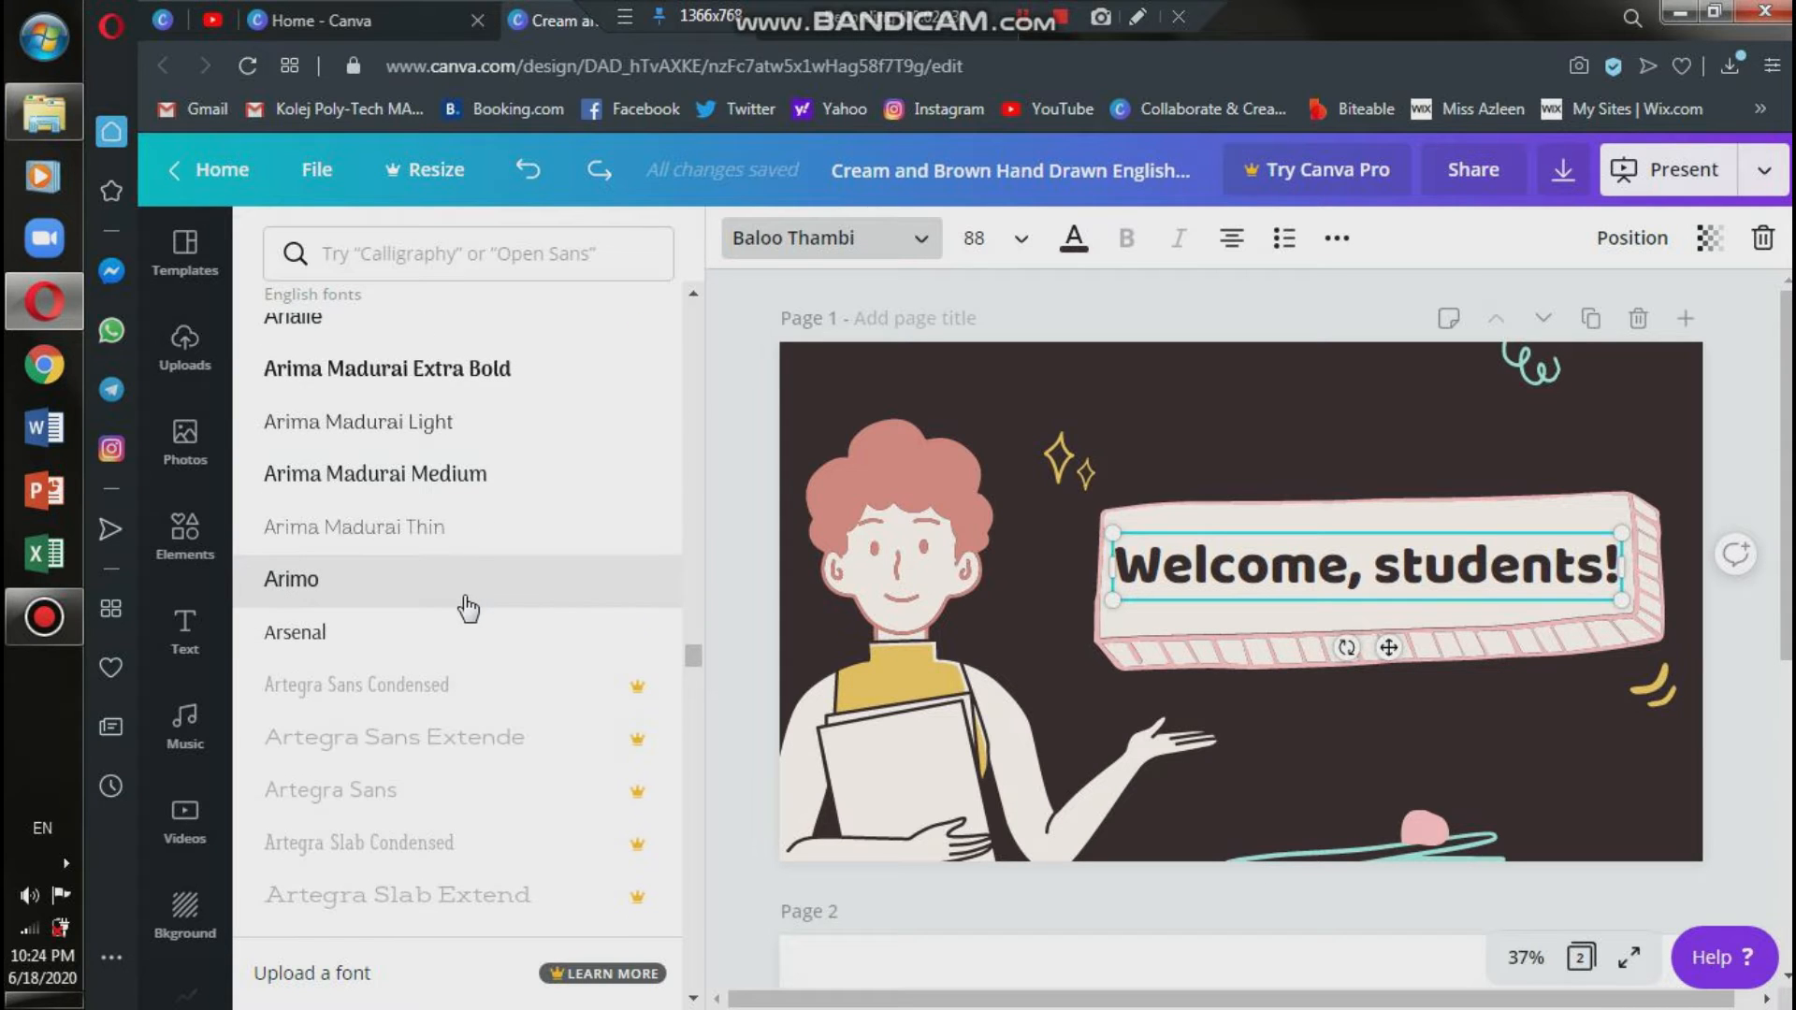
{"action": "scroll", "coordinate": [466, 606], "scroll_direction": "down", "scroll_amount": 12}
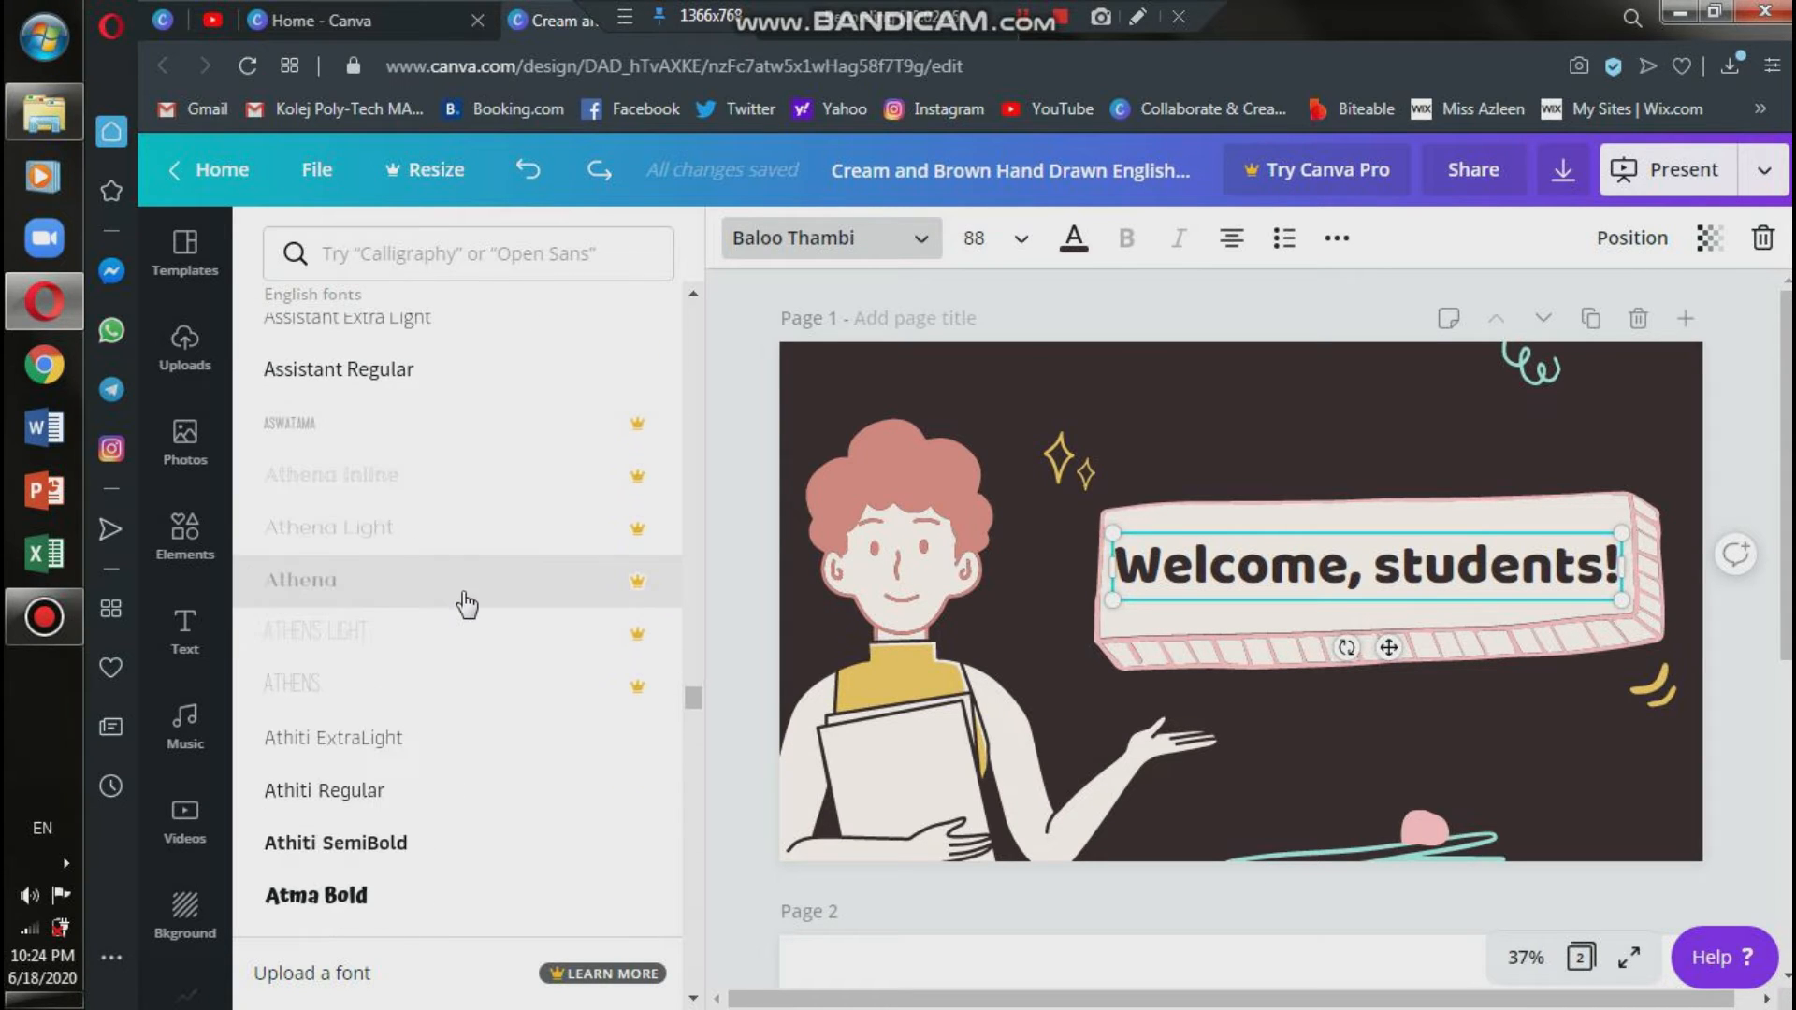
{"action": "scroll", "coordinate": [465, 608], "scroll_direction": "down", "scroll_amount": 5}
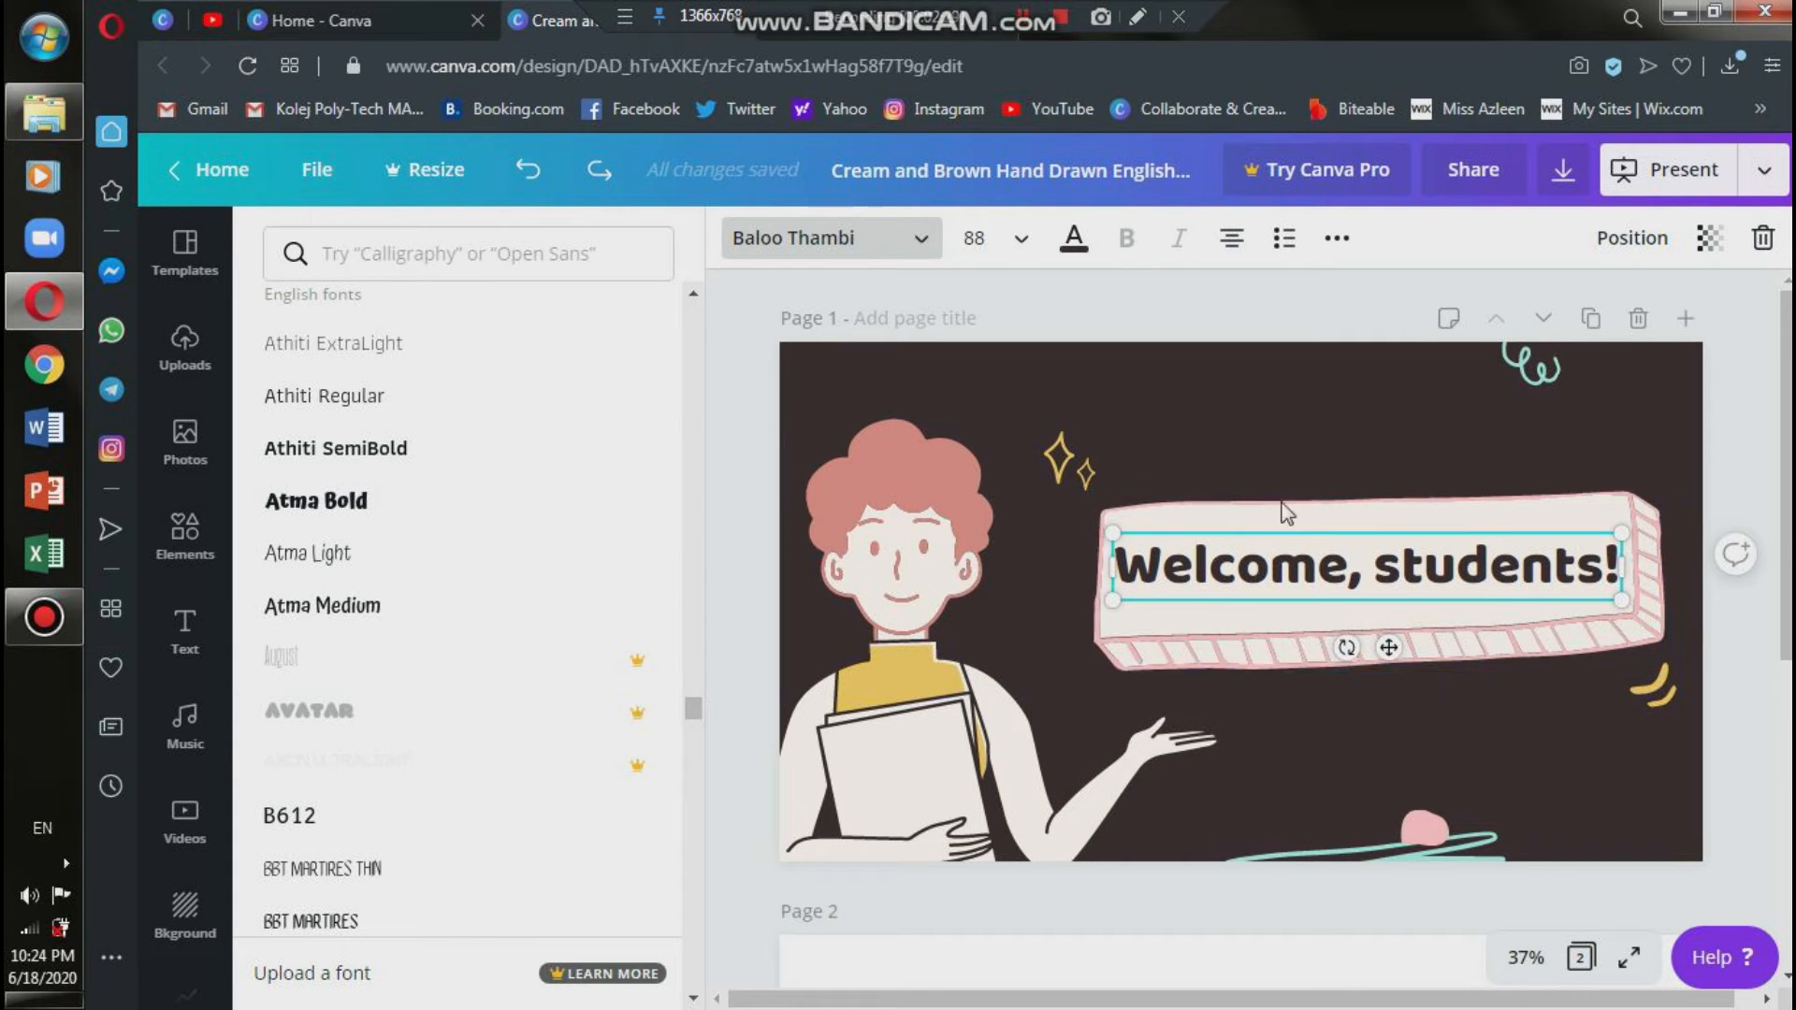
{"action": "scroll", "coordinate": [458, 599], "scroll_direction": "down", "scroll_amount": 10}
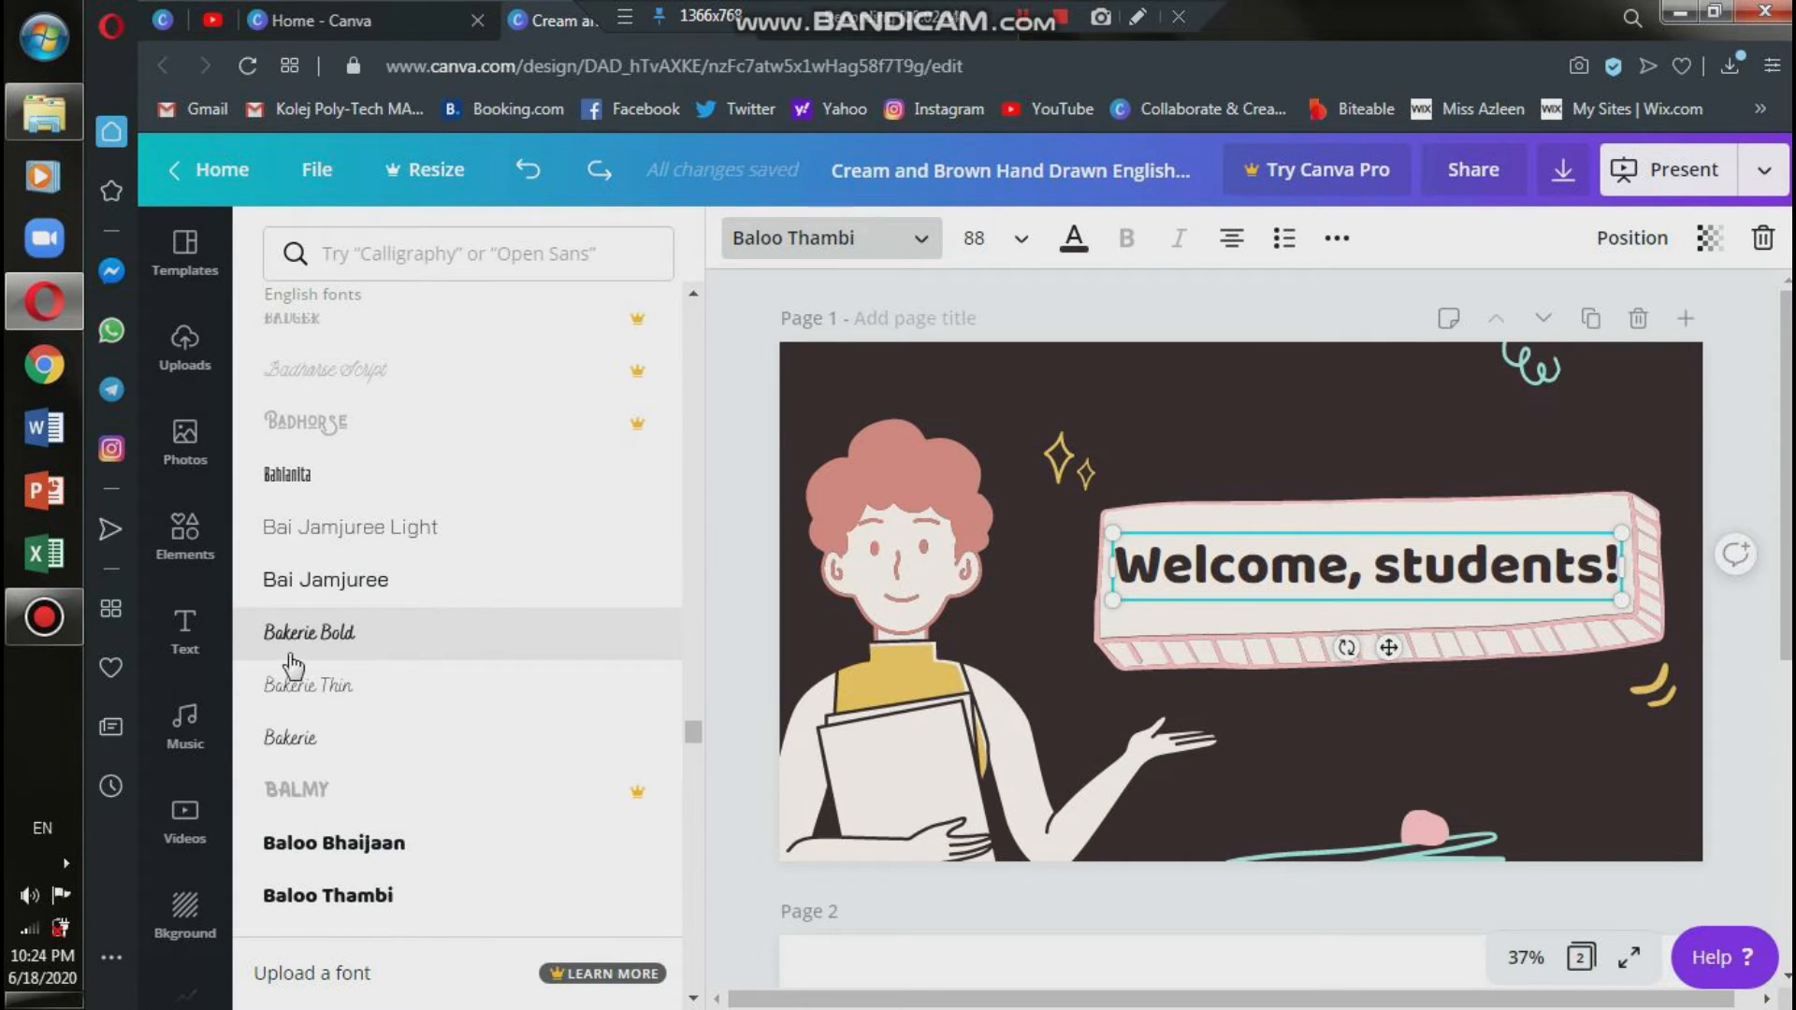
{"action": "left_click", "coordinate": [294, 655]}
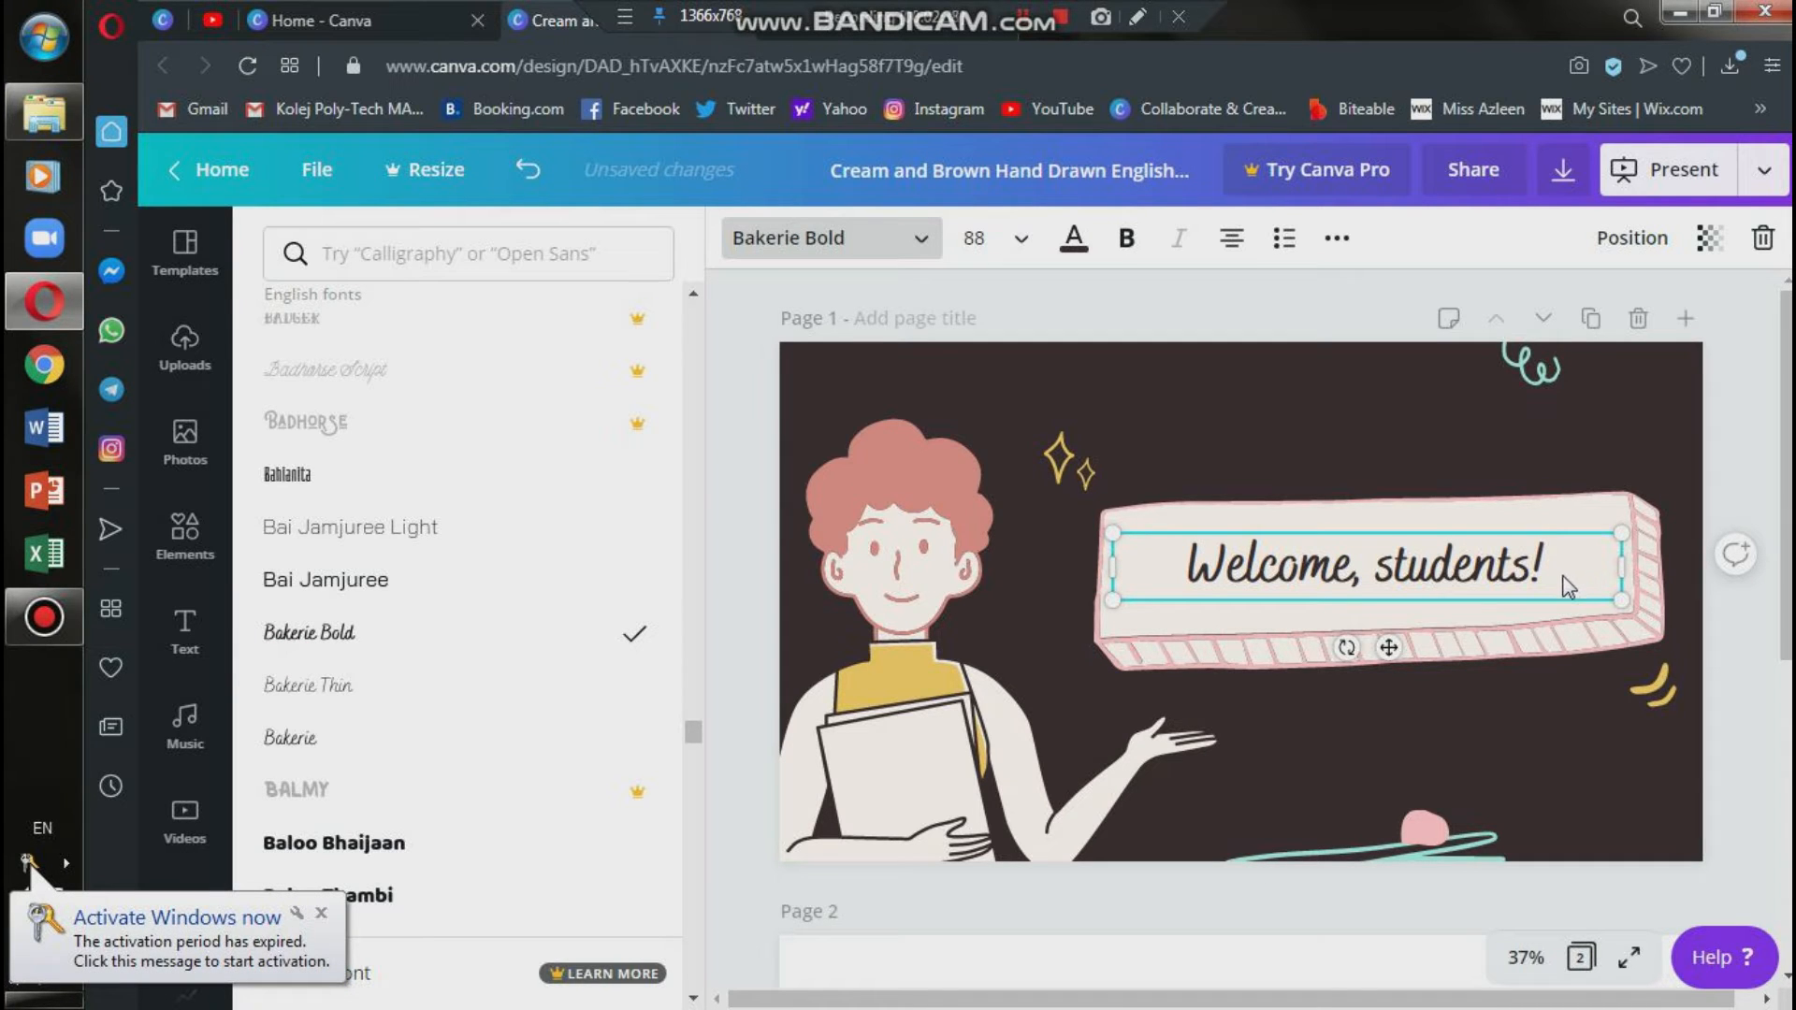
{"action": "left_click", "coordinate": [1727, 418]}
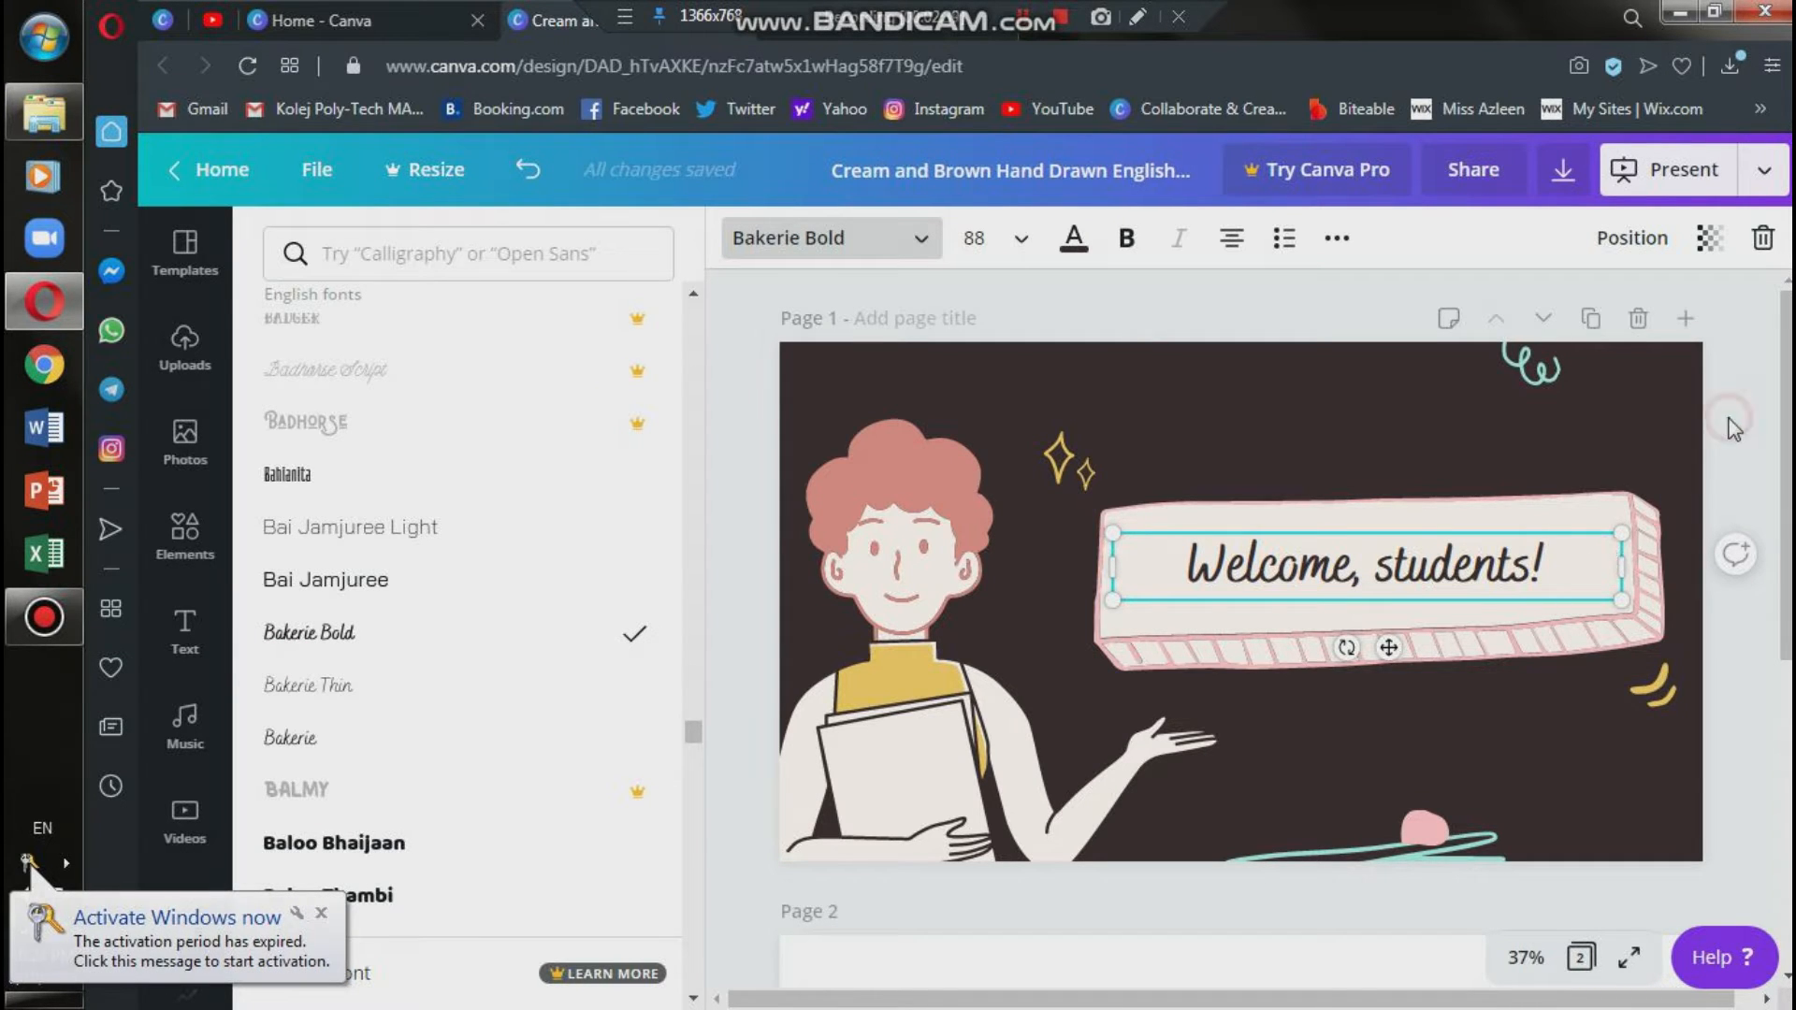
Add the ready-made "Happy Holidays!" text combination to the blank page 2.
{"action": "scroll", "coordinate": [1226, 926], "scroll_direction": "down", "scroll_amount": 4}
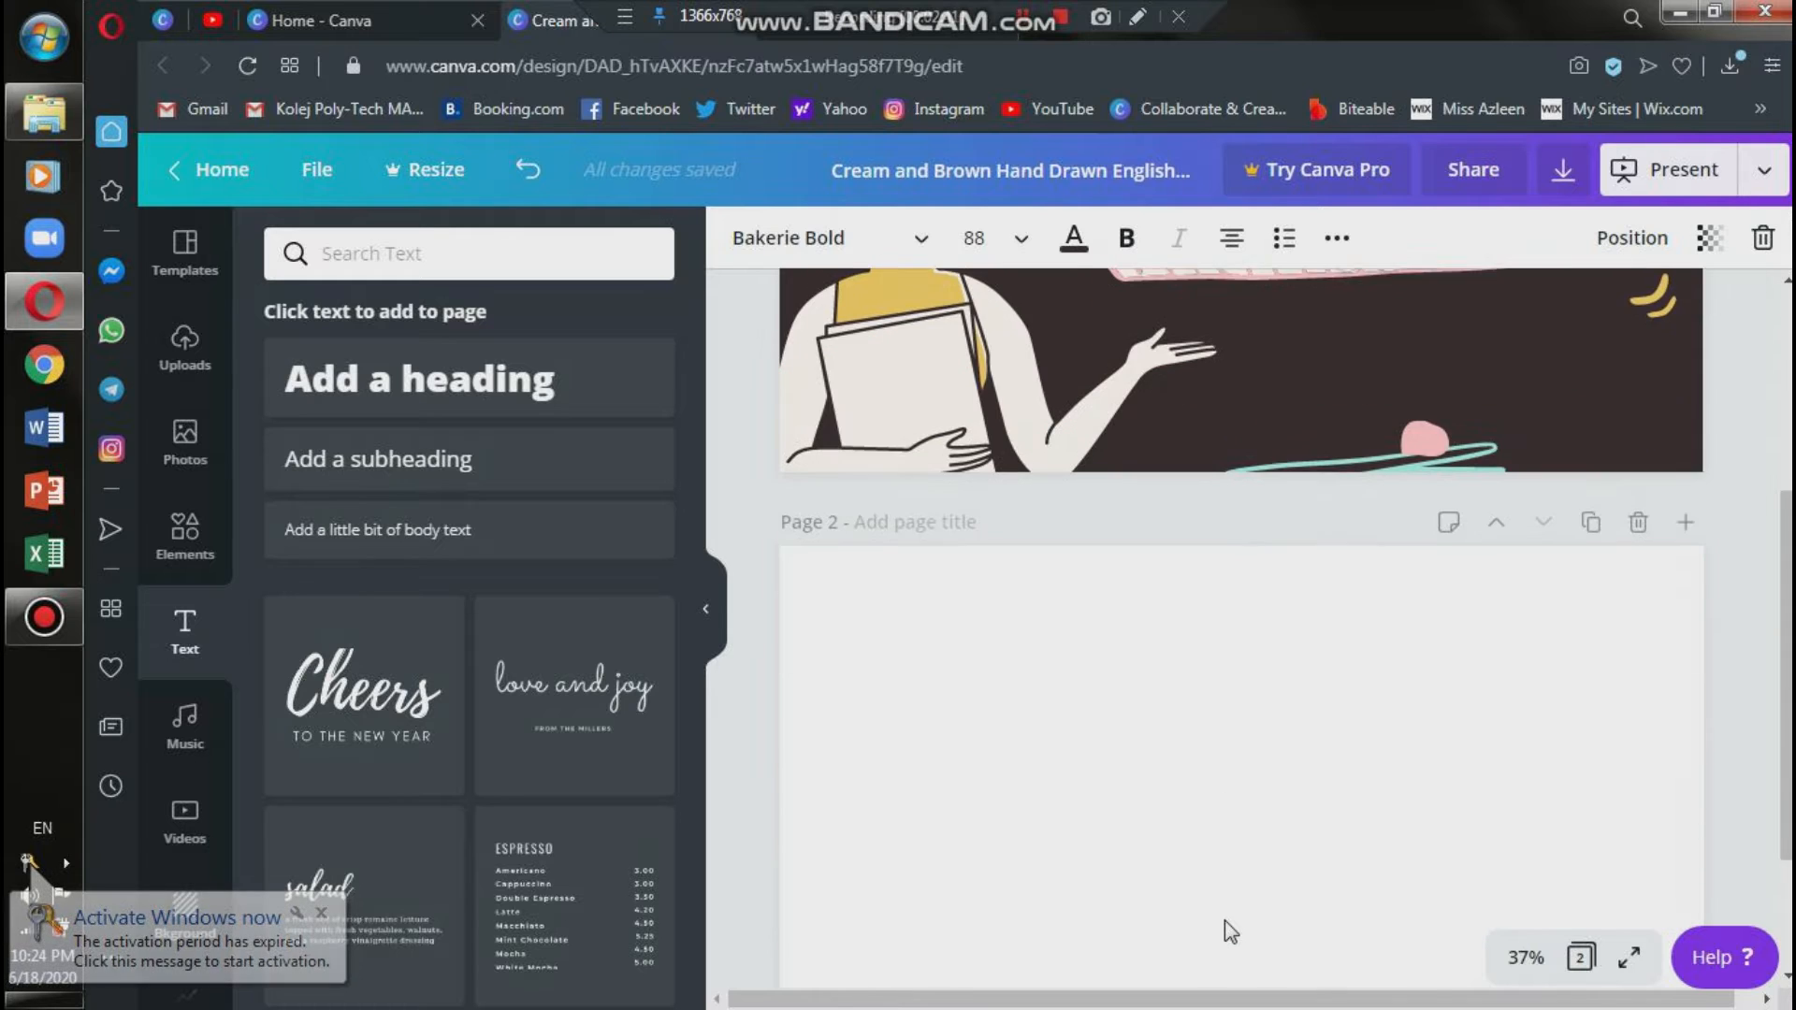
{"action": "scroll", "coordinate": [1226, 905], "scroll_direction": "down", "scroll_amount": 2}
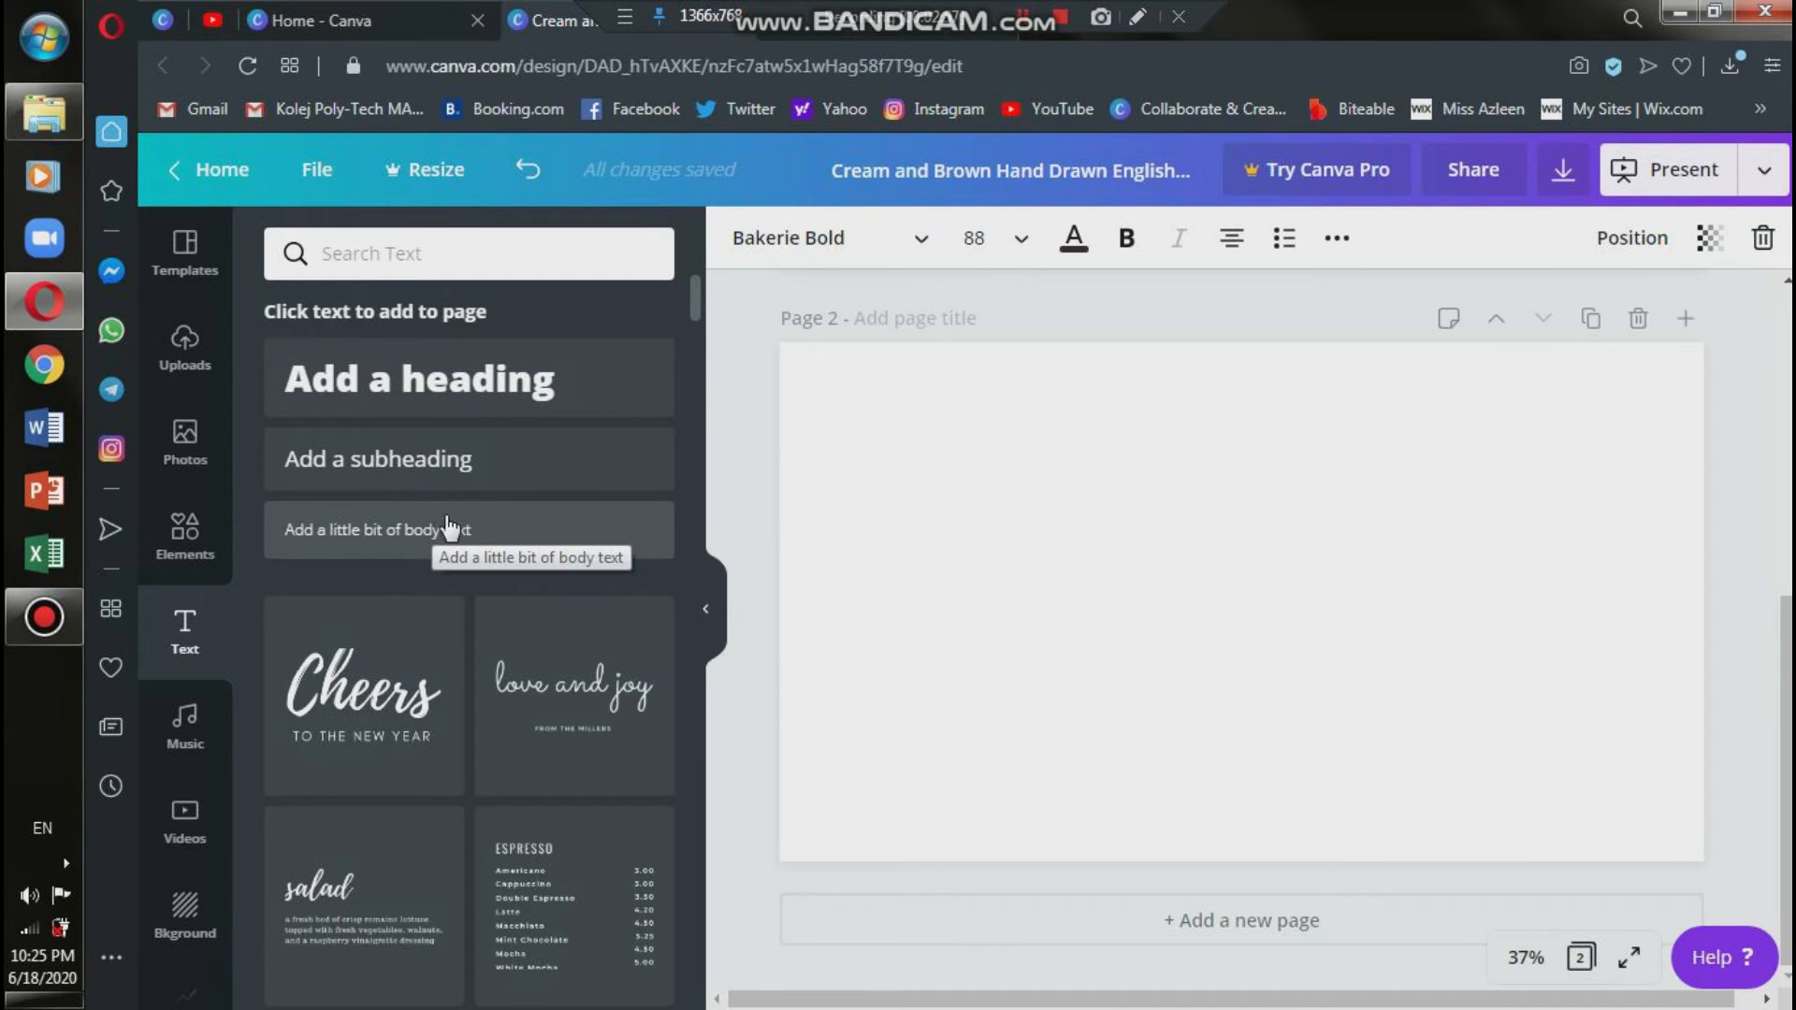
{"action": "scroll", "coordinate": [585, 496], "scroll_direction": "down", "scroll_amount": 3}
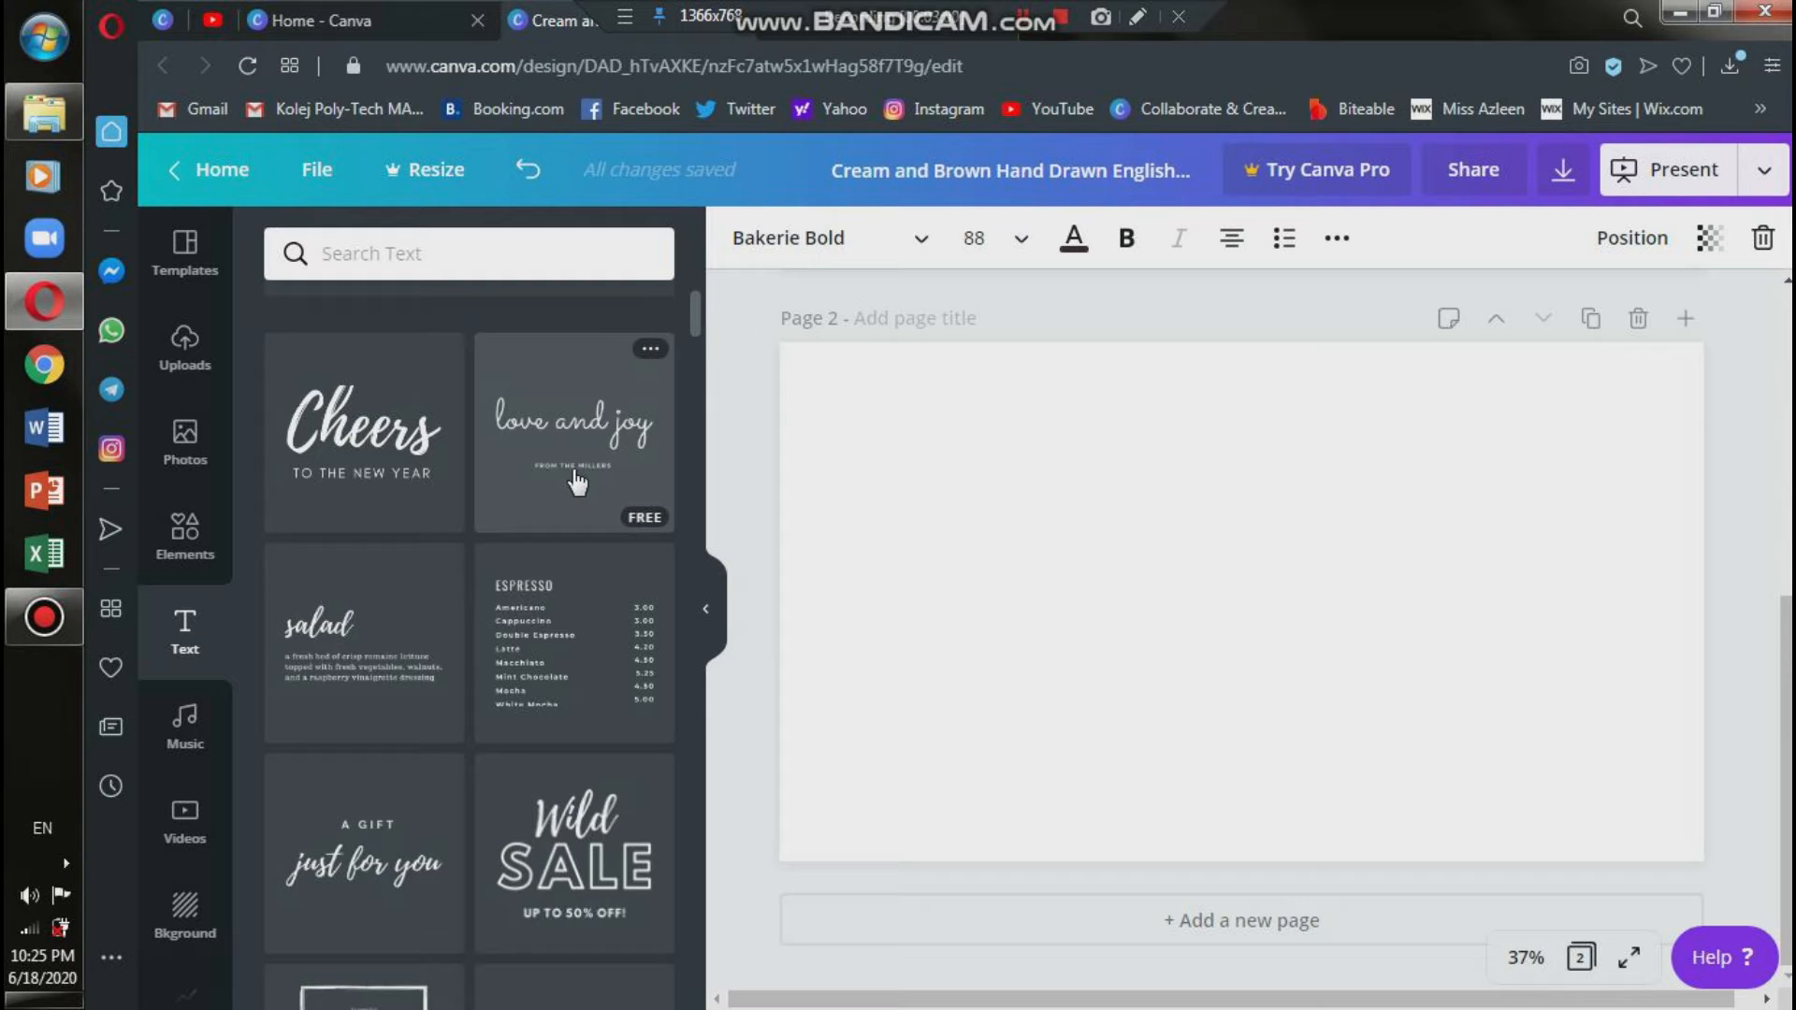
{"action": "scroll", "coordinate": [576, 479], "scroll_direction": "down", "scroll_amount": 15}
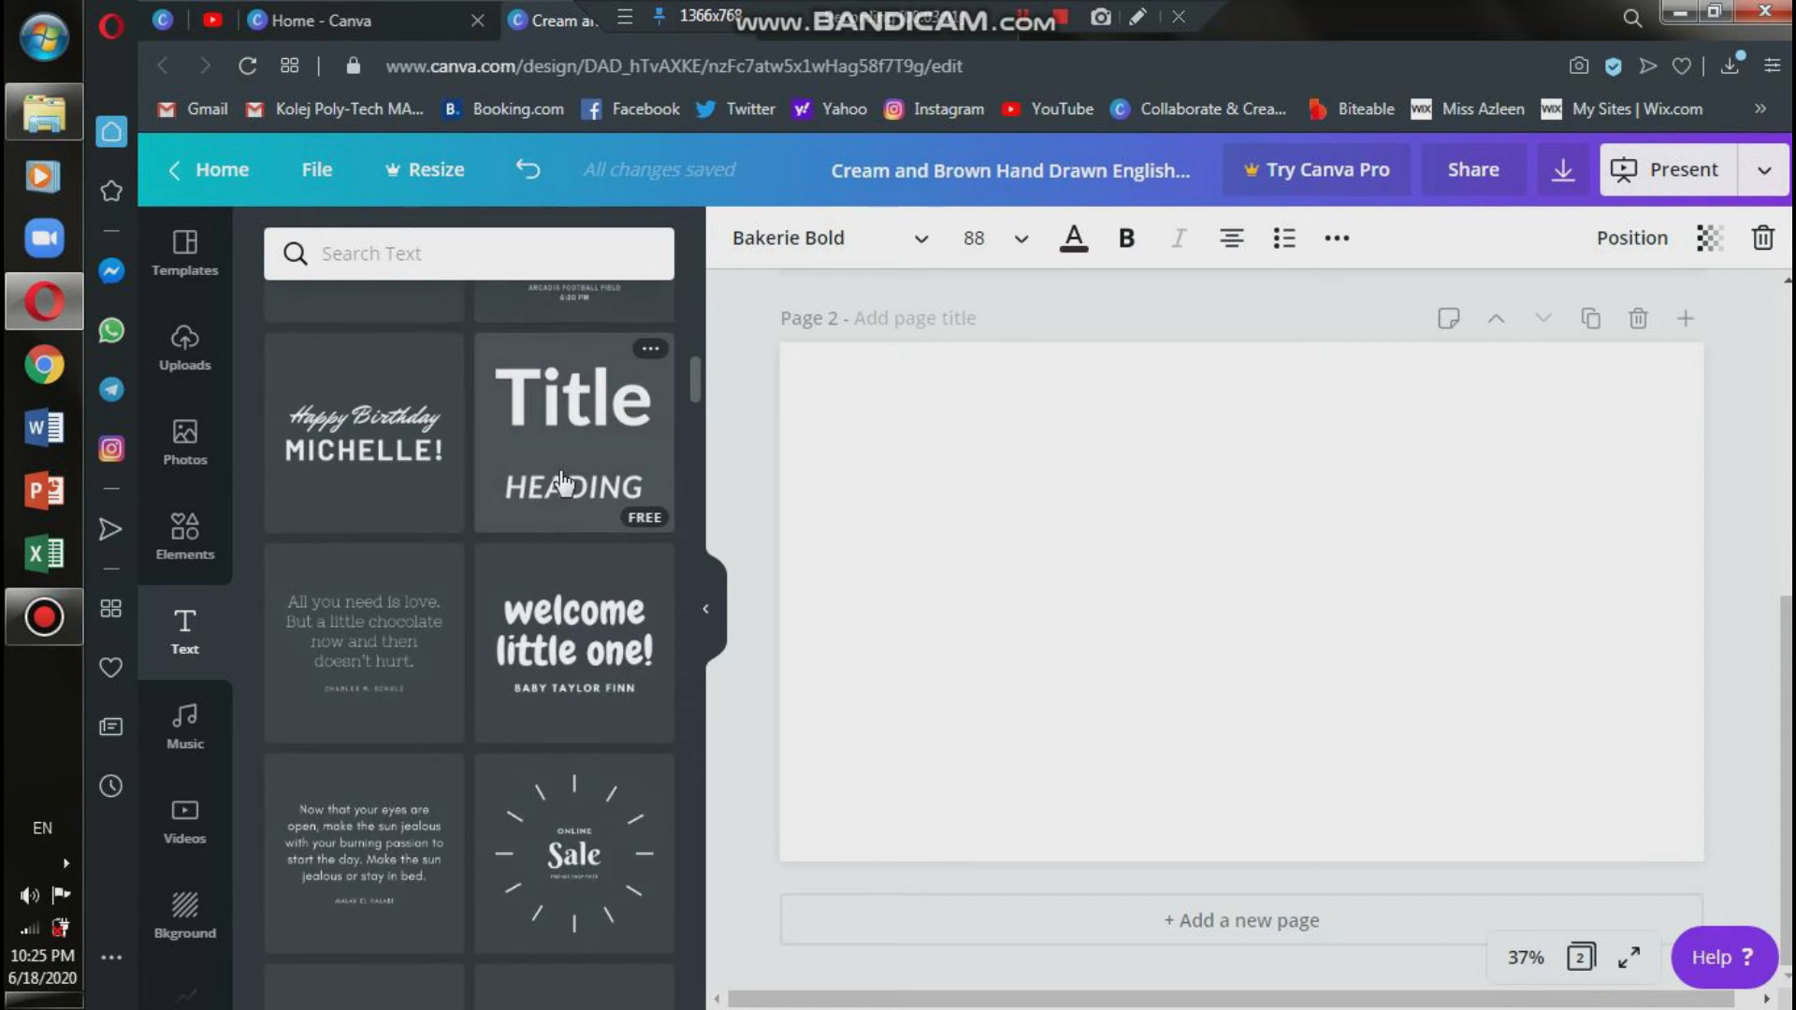
{"action": "scroll", "coordinate": [560, 484], "scroll_direction": "down", "scroll_amount": 8}
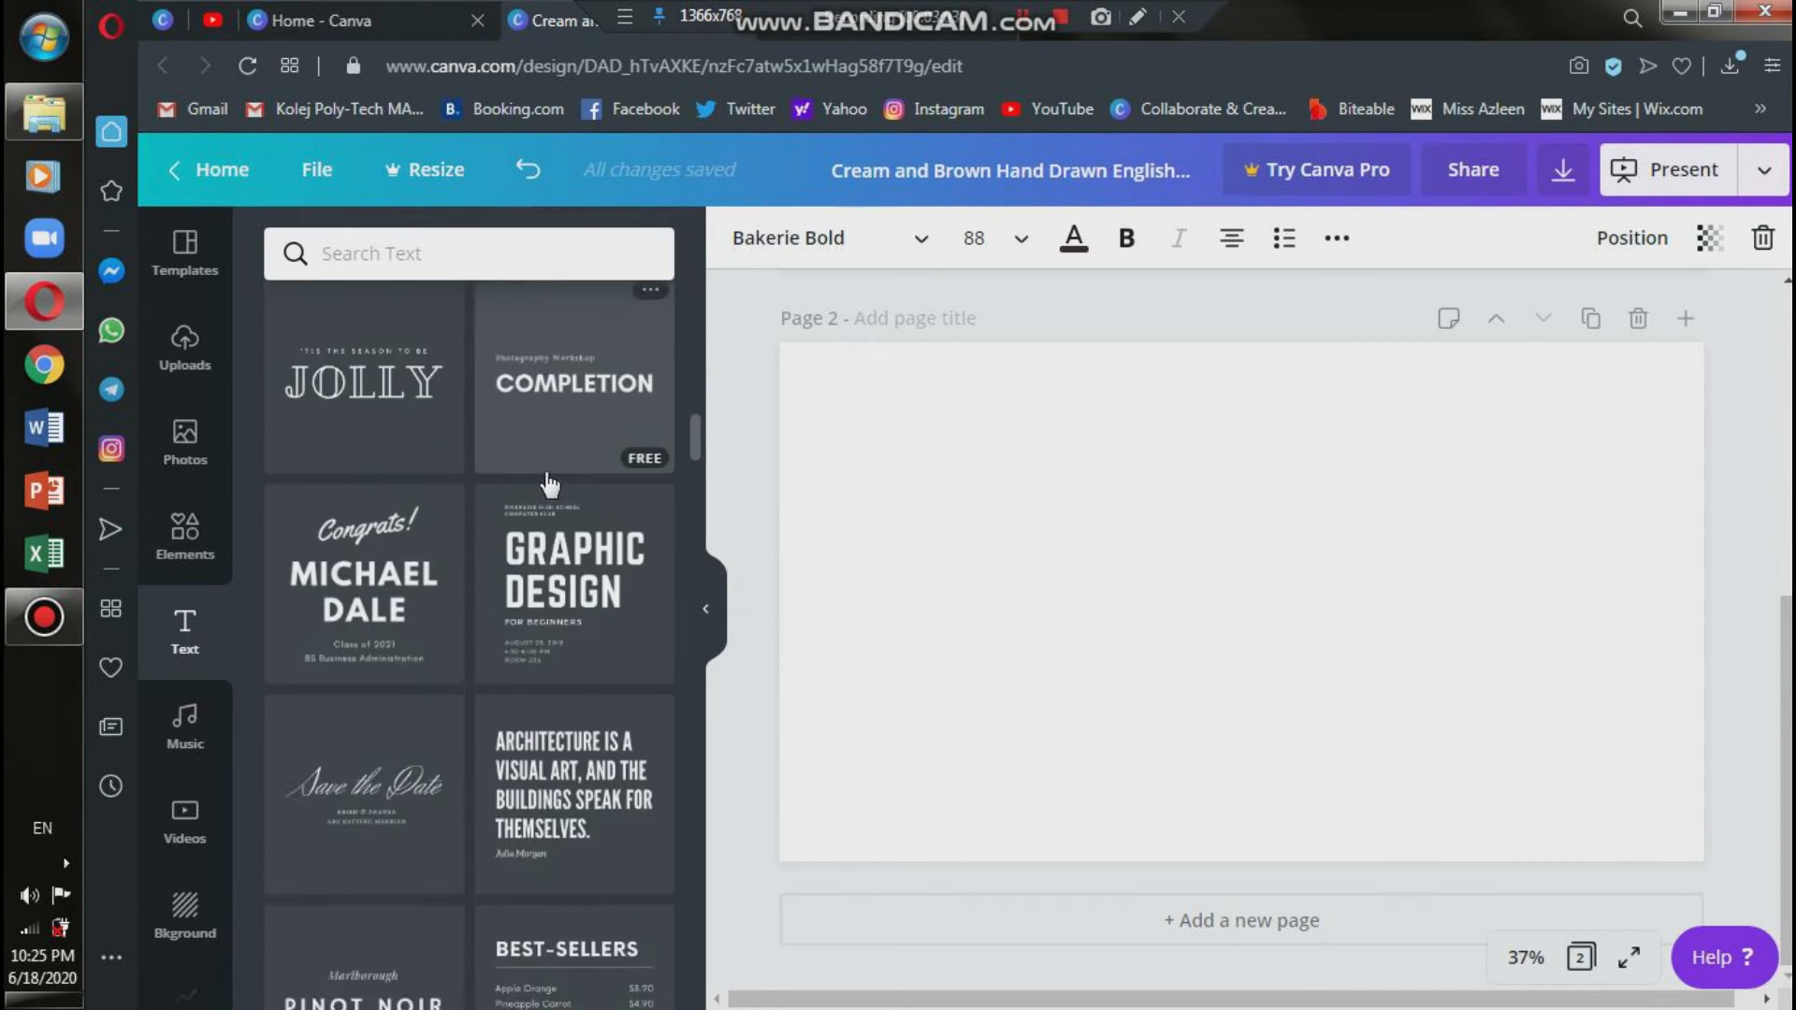
{"action": "scroll", "coordinate": [549, 486], "scroll_direction": "down", "scroll_amount": 8}
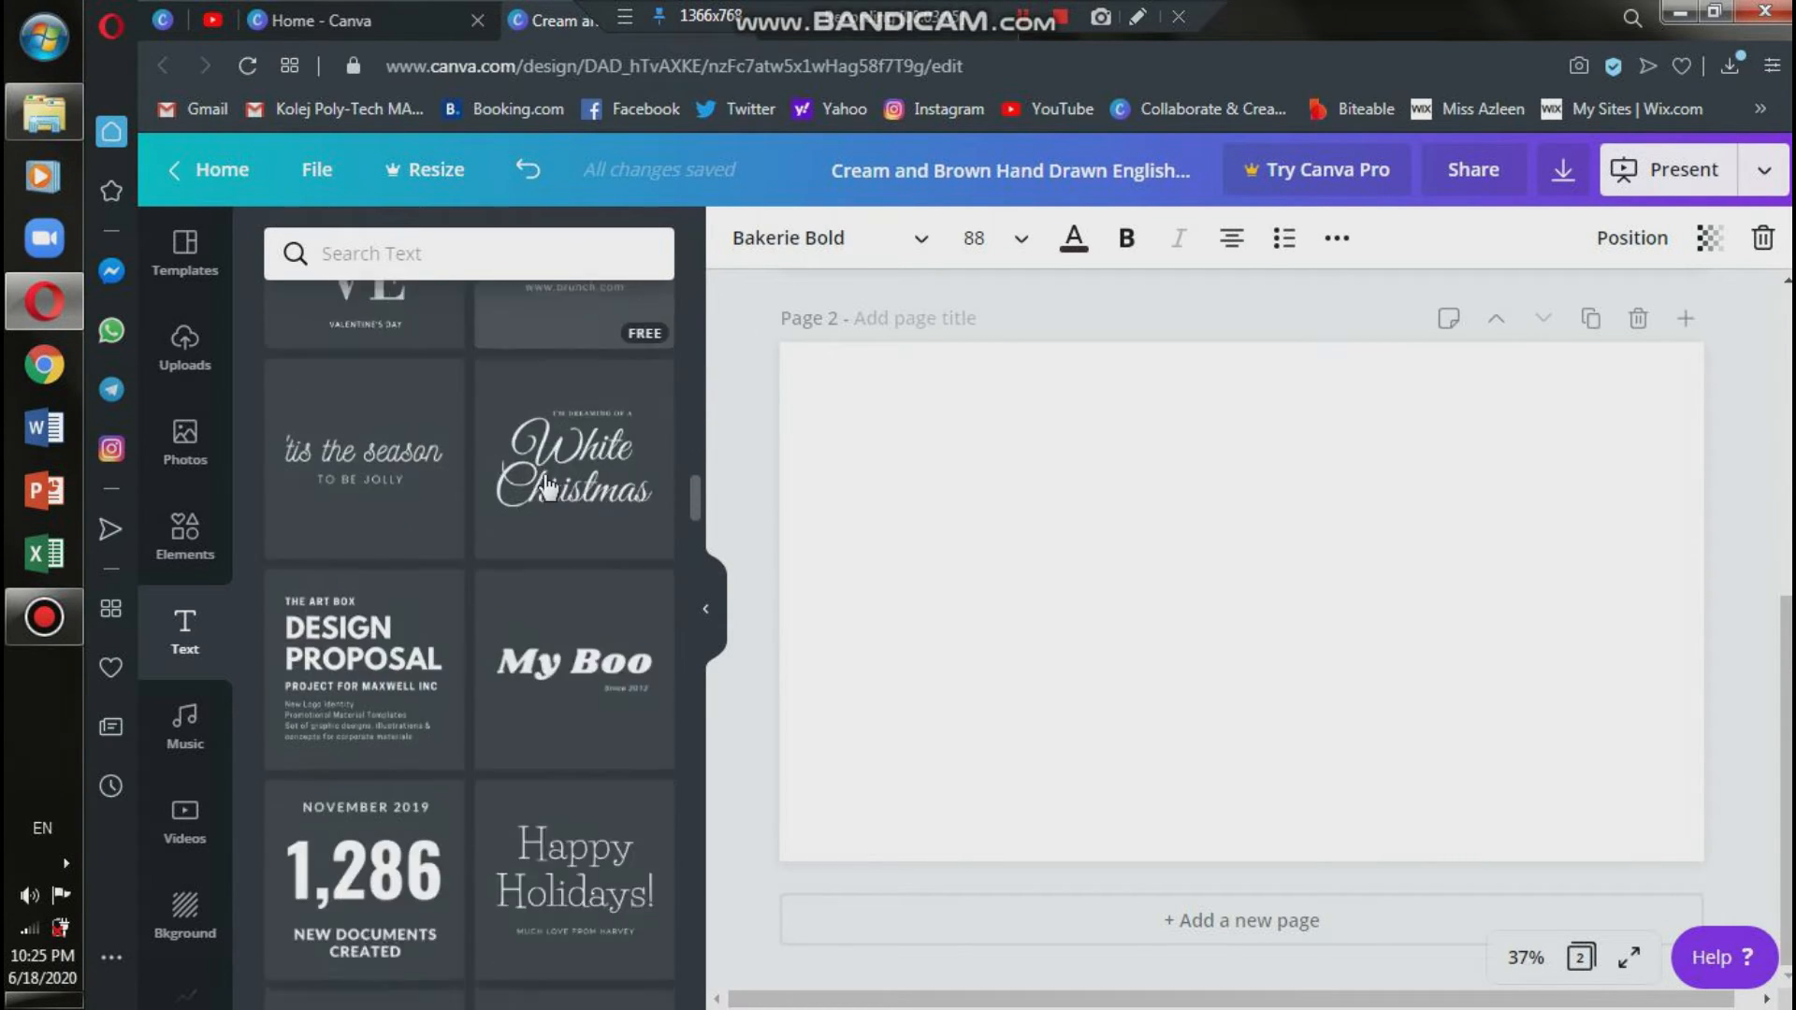
{"action": "scroll", "coordinate": [549, 486], "scroll_direction": "down", "scroll_amount": 3}
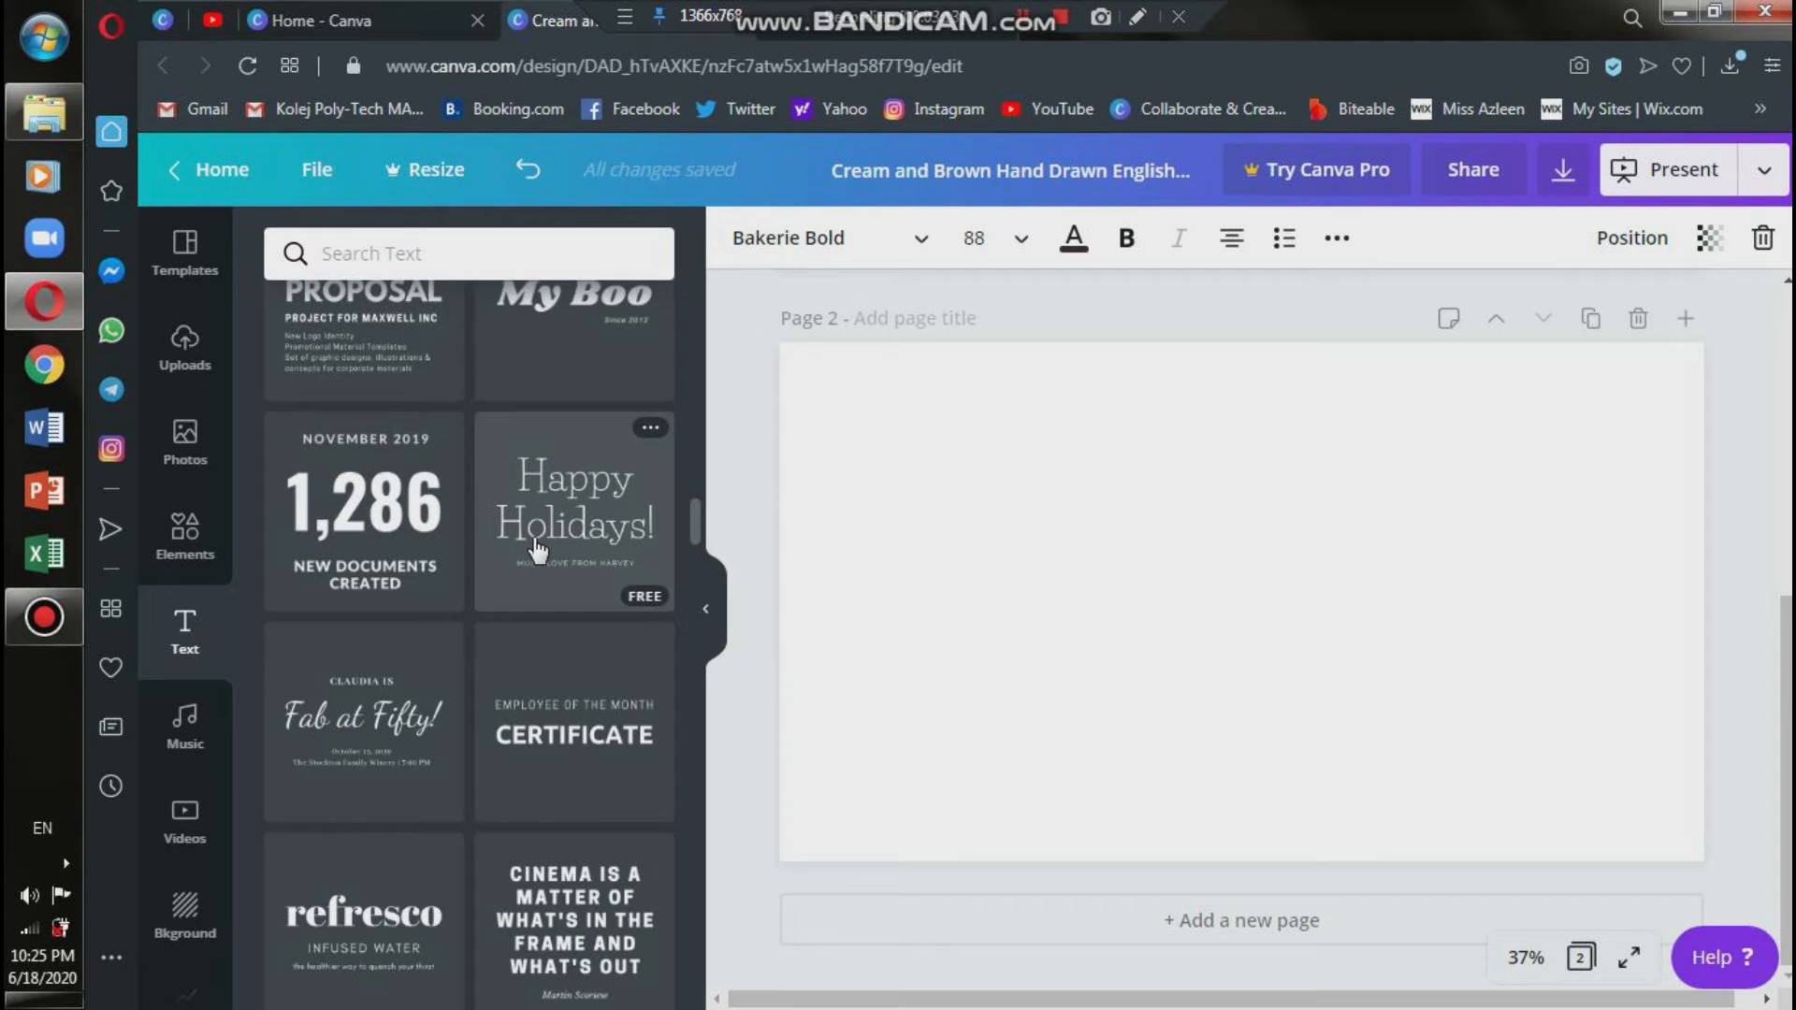
{"action": "left_click_drag", "start_coordinate": [537, 541], "coordinate": [1006, 496]}
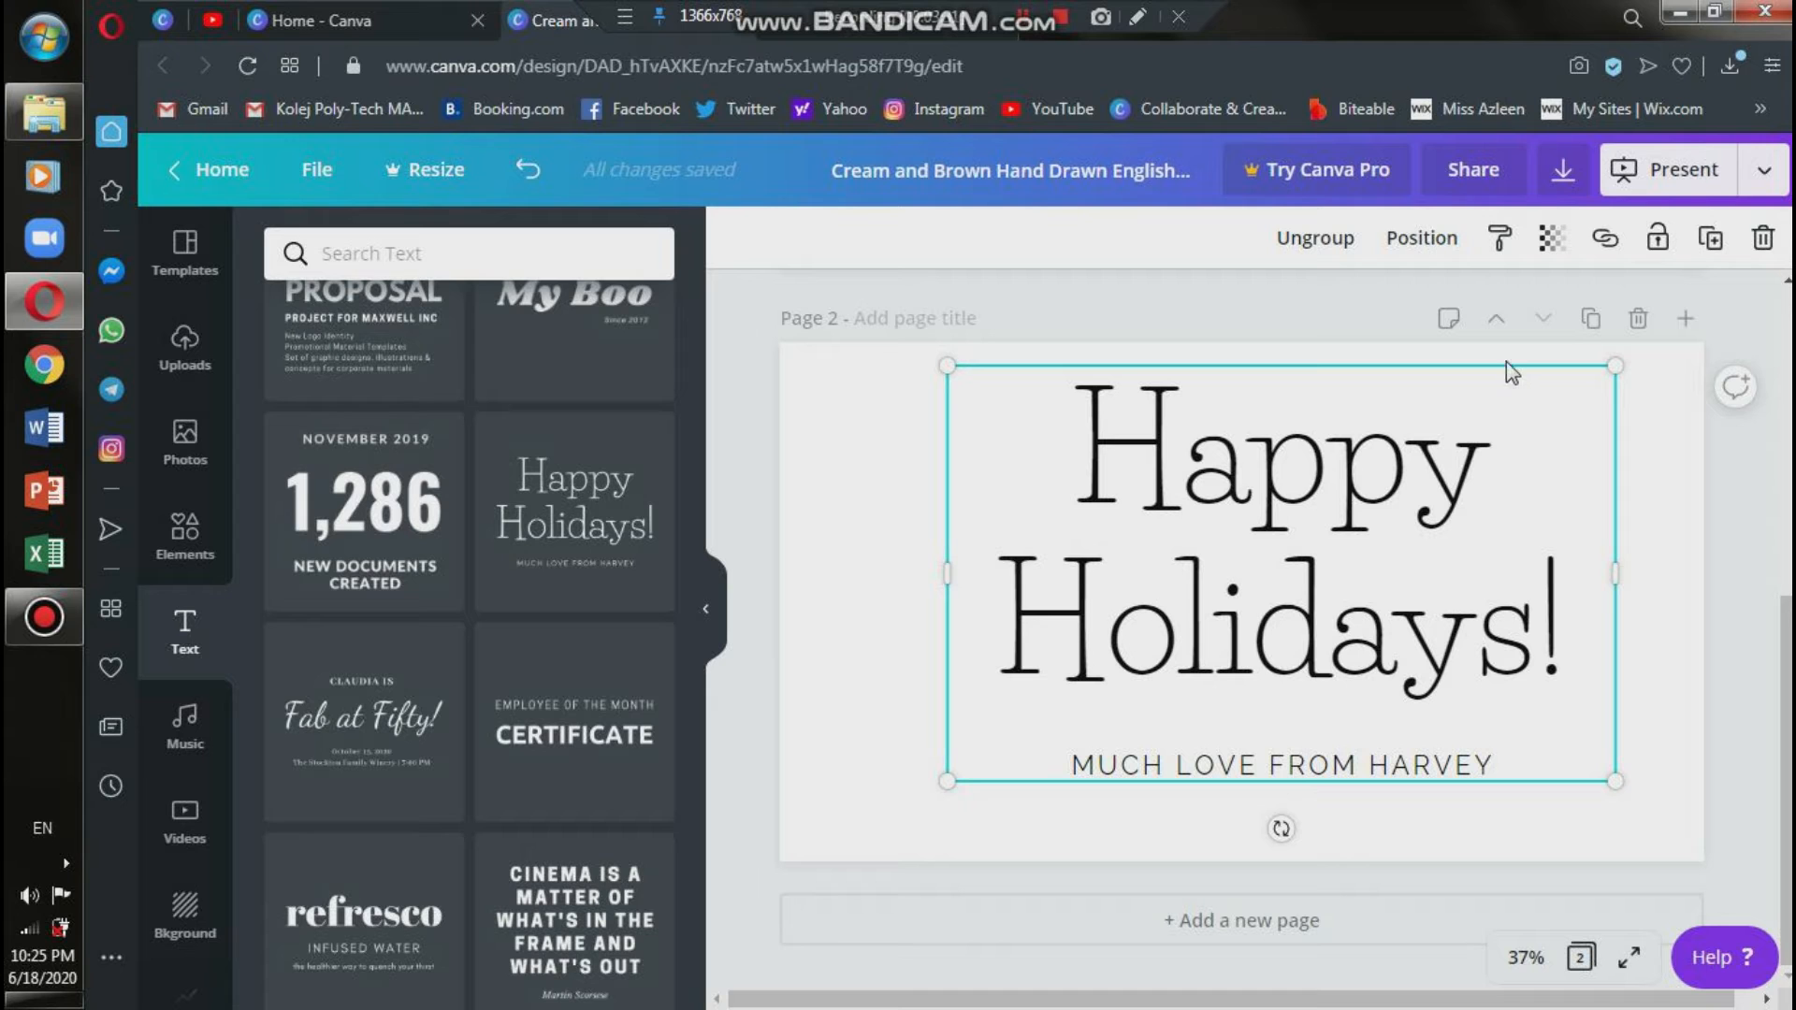
Centre the "Happy Holidays!" text combination on page 2.
{"action": "left_click", "coordinate": [1509, 436]}
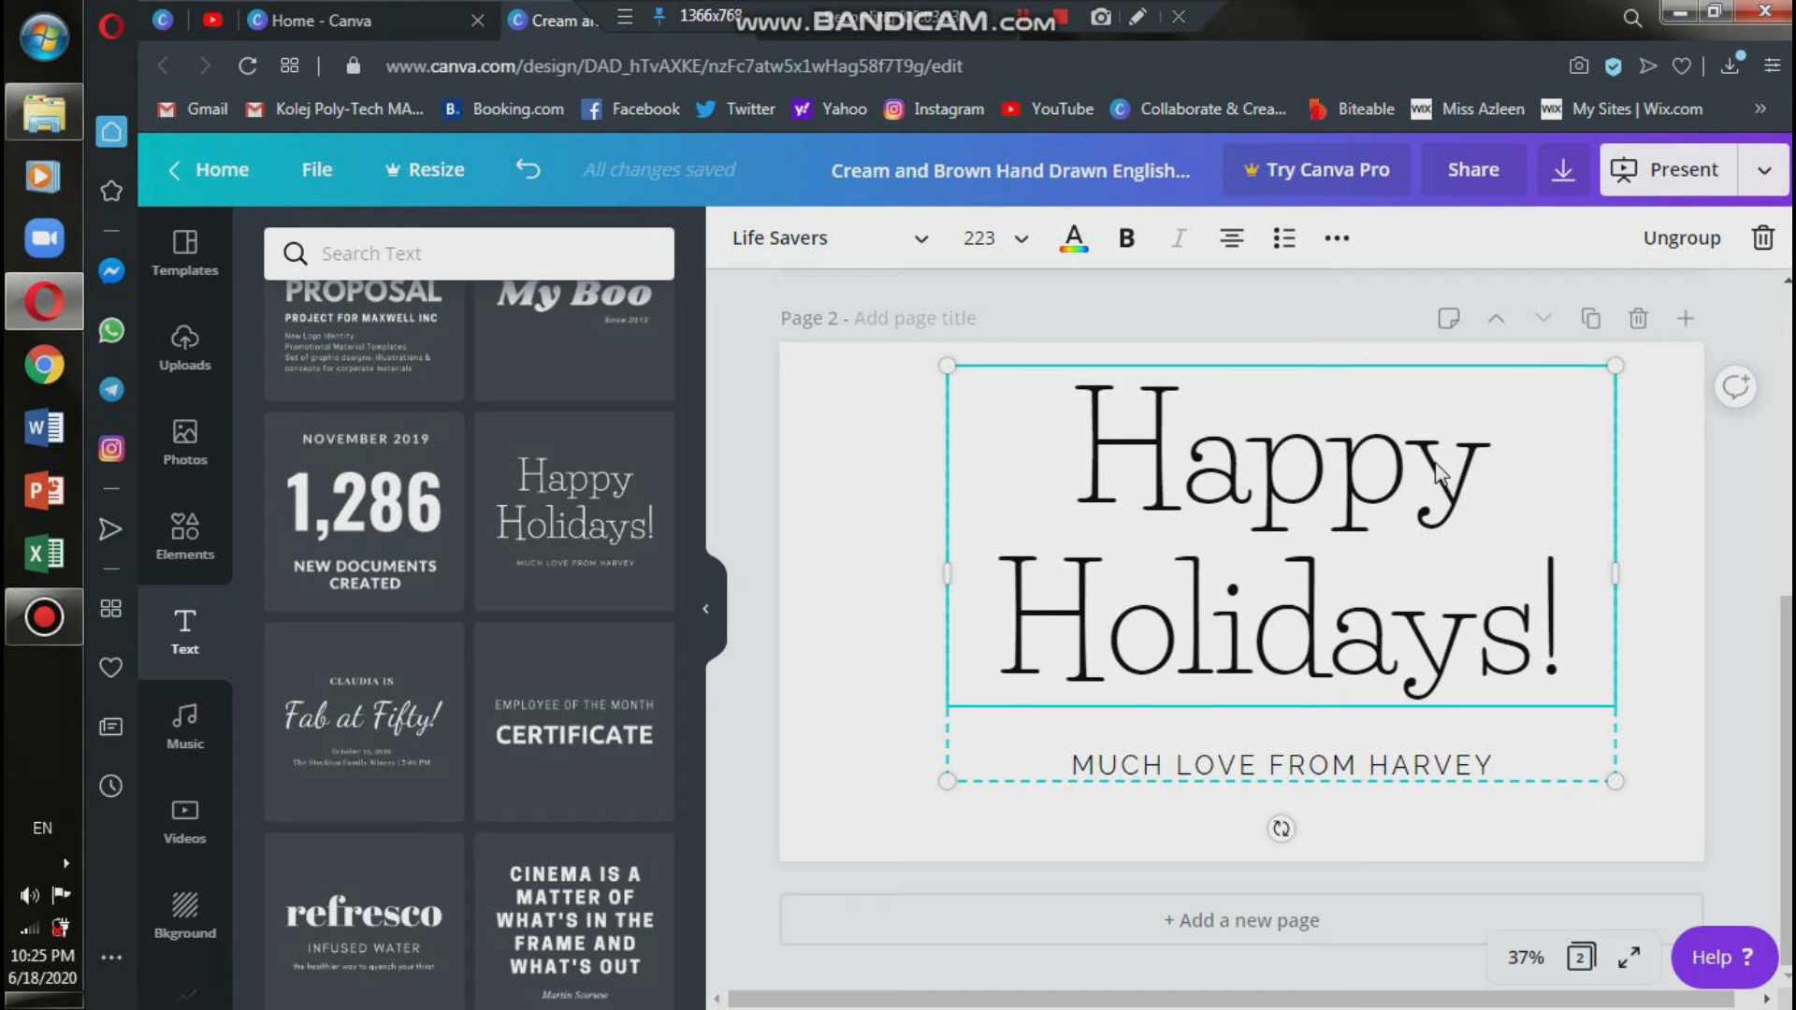
{"action": "left_click_drag", "start_coordinate": [1541, 449], "coordinate": [1494, 464]}
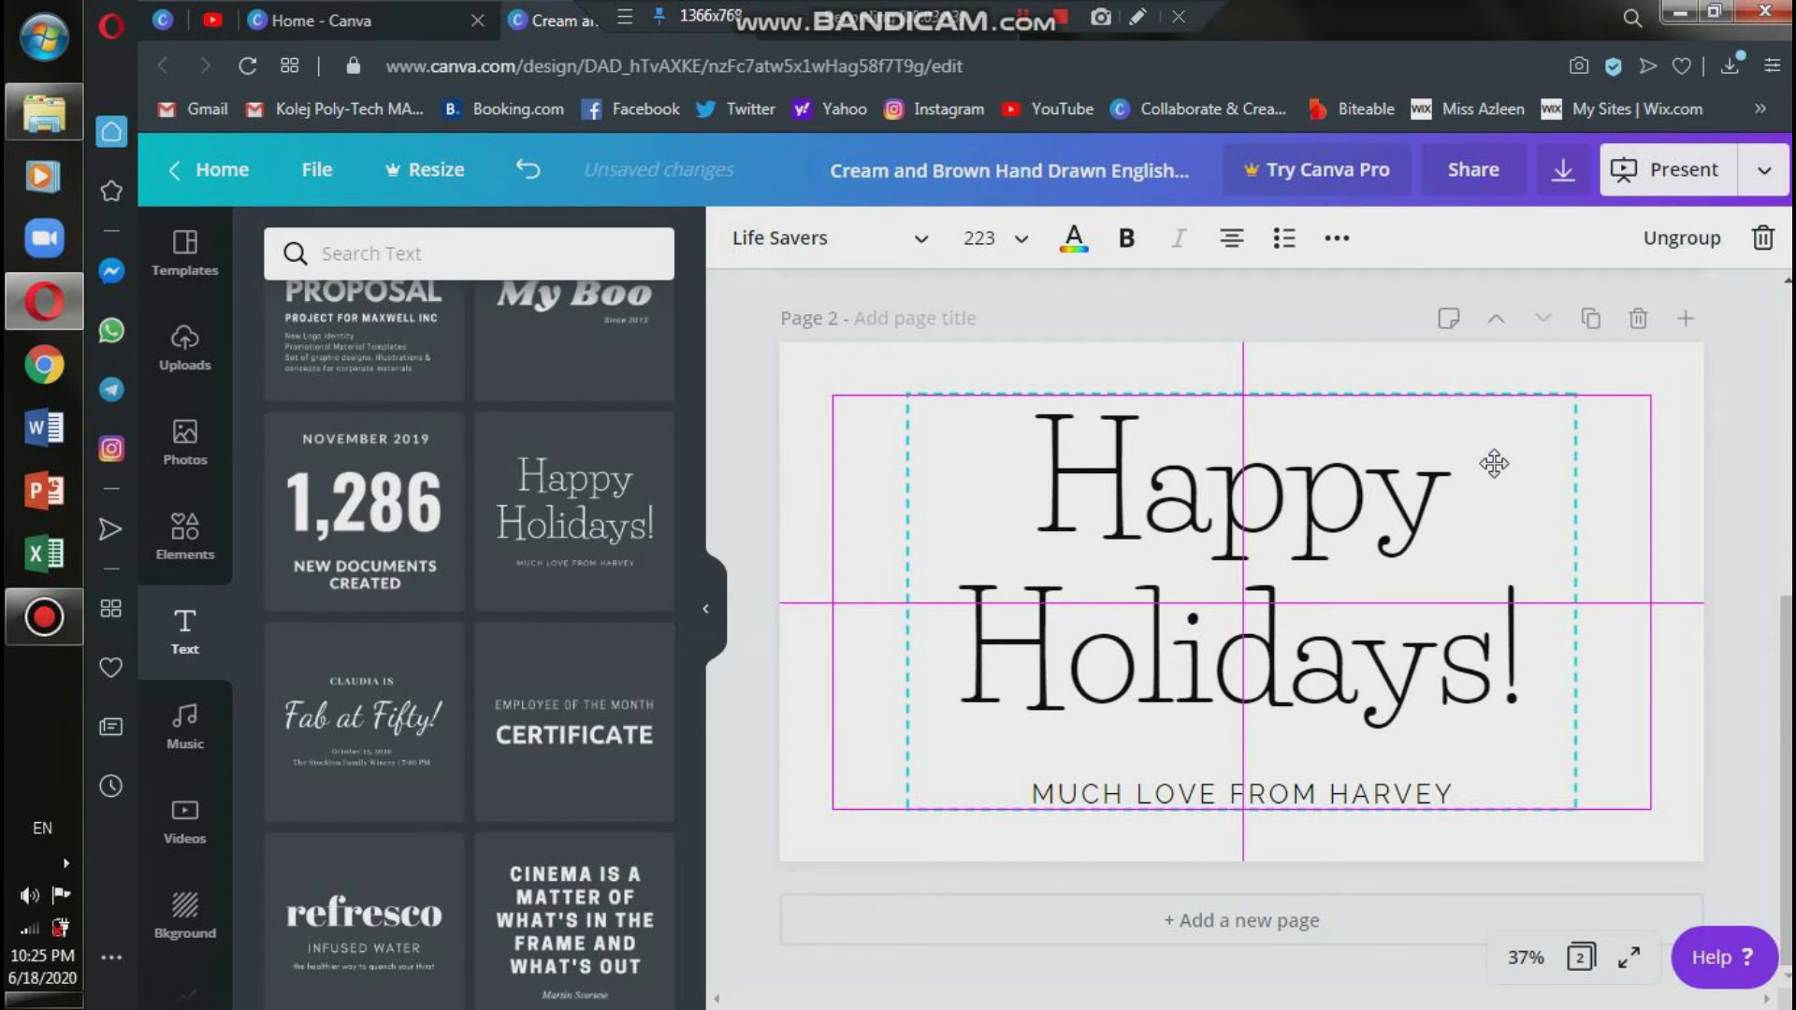
{"action": "left_click_drag", "start_coordinate": [1494, 464], "coordinate": [1488, 470]}
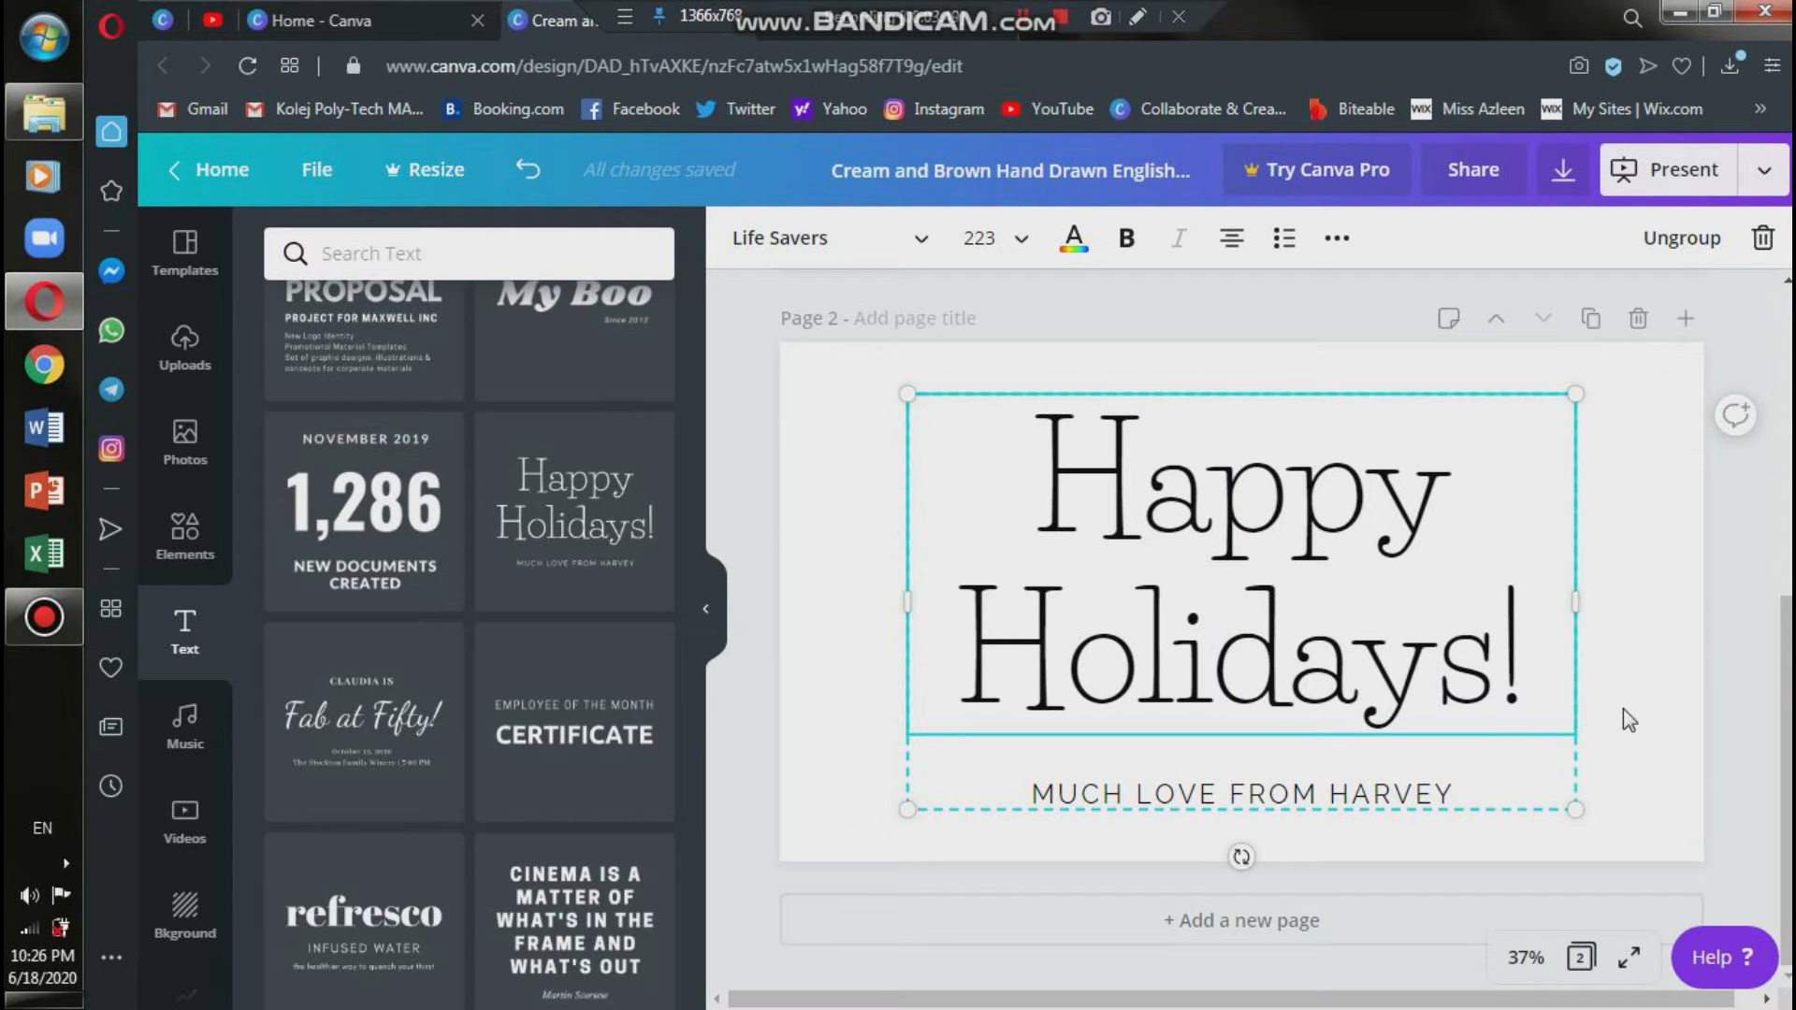
Replace the word "Holidays" in the page 2 heading with "New Year", keeping the exclamation mark.
{"action": "left_click", "coordinate": [1421, 698]}
{"action": "double_click", "coordinate": [1421, 698]}
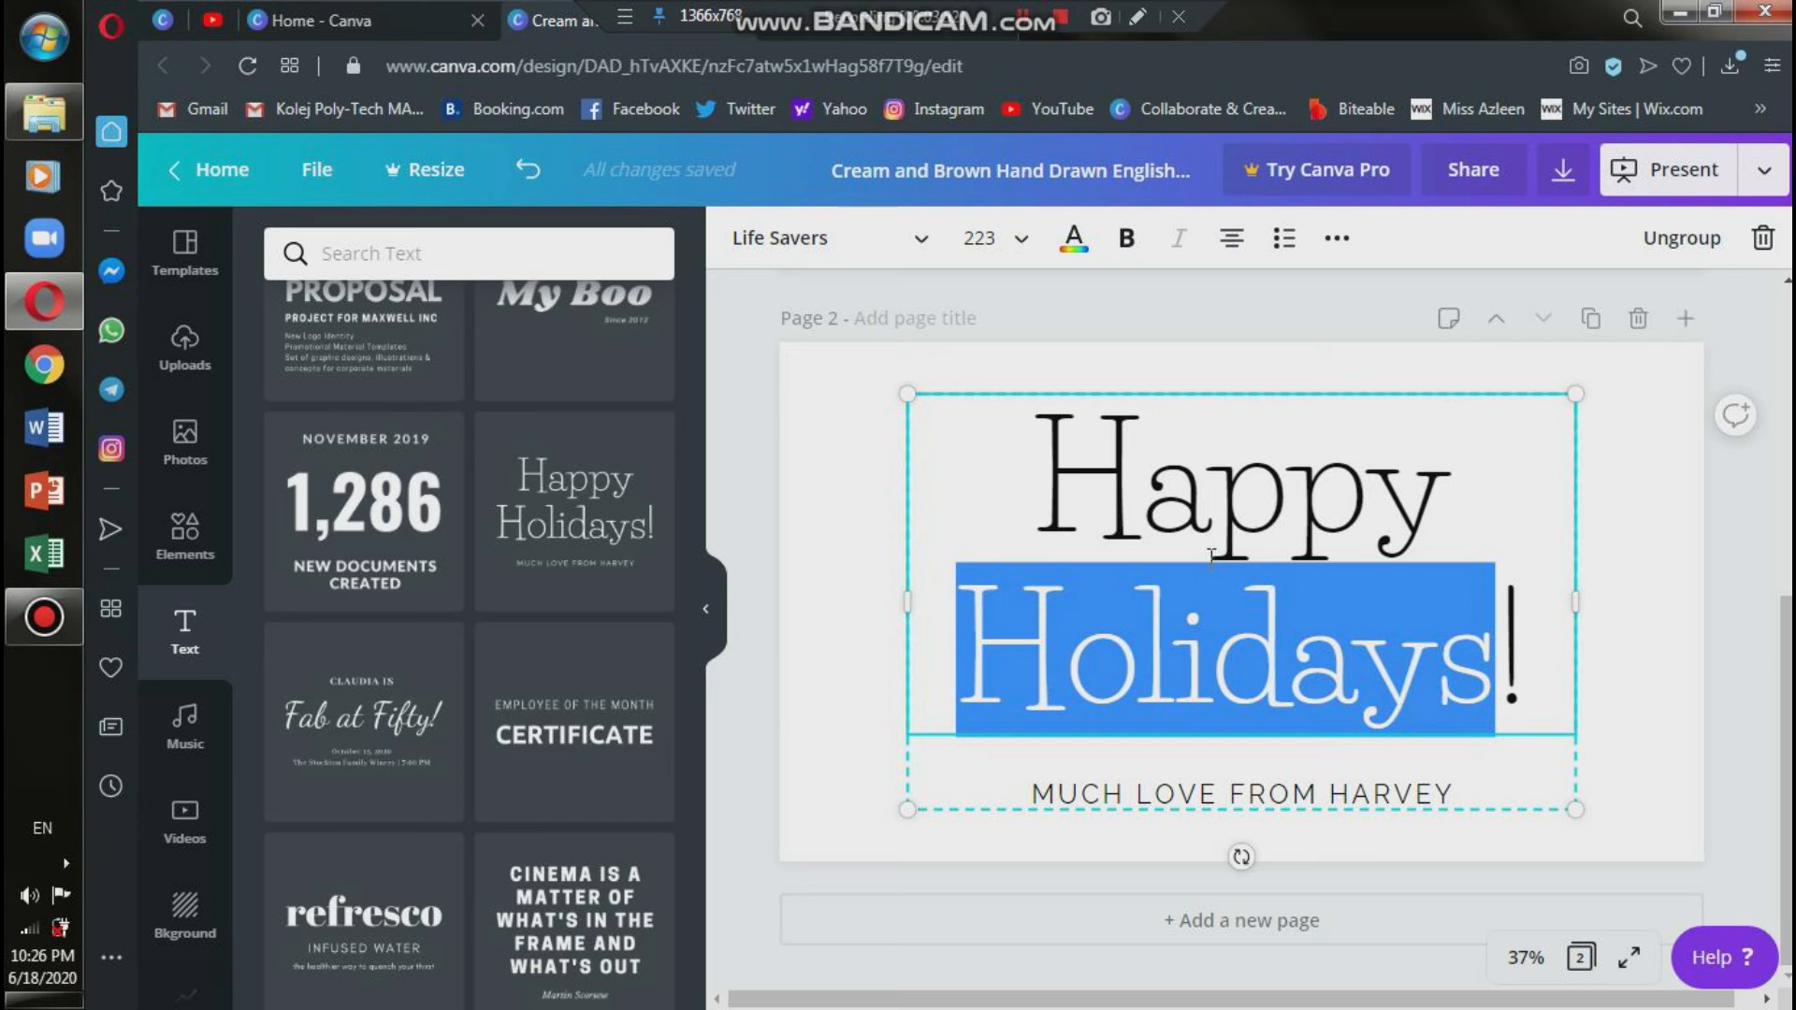
{"action": "type", "text": "New Year!"}
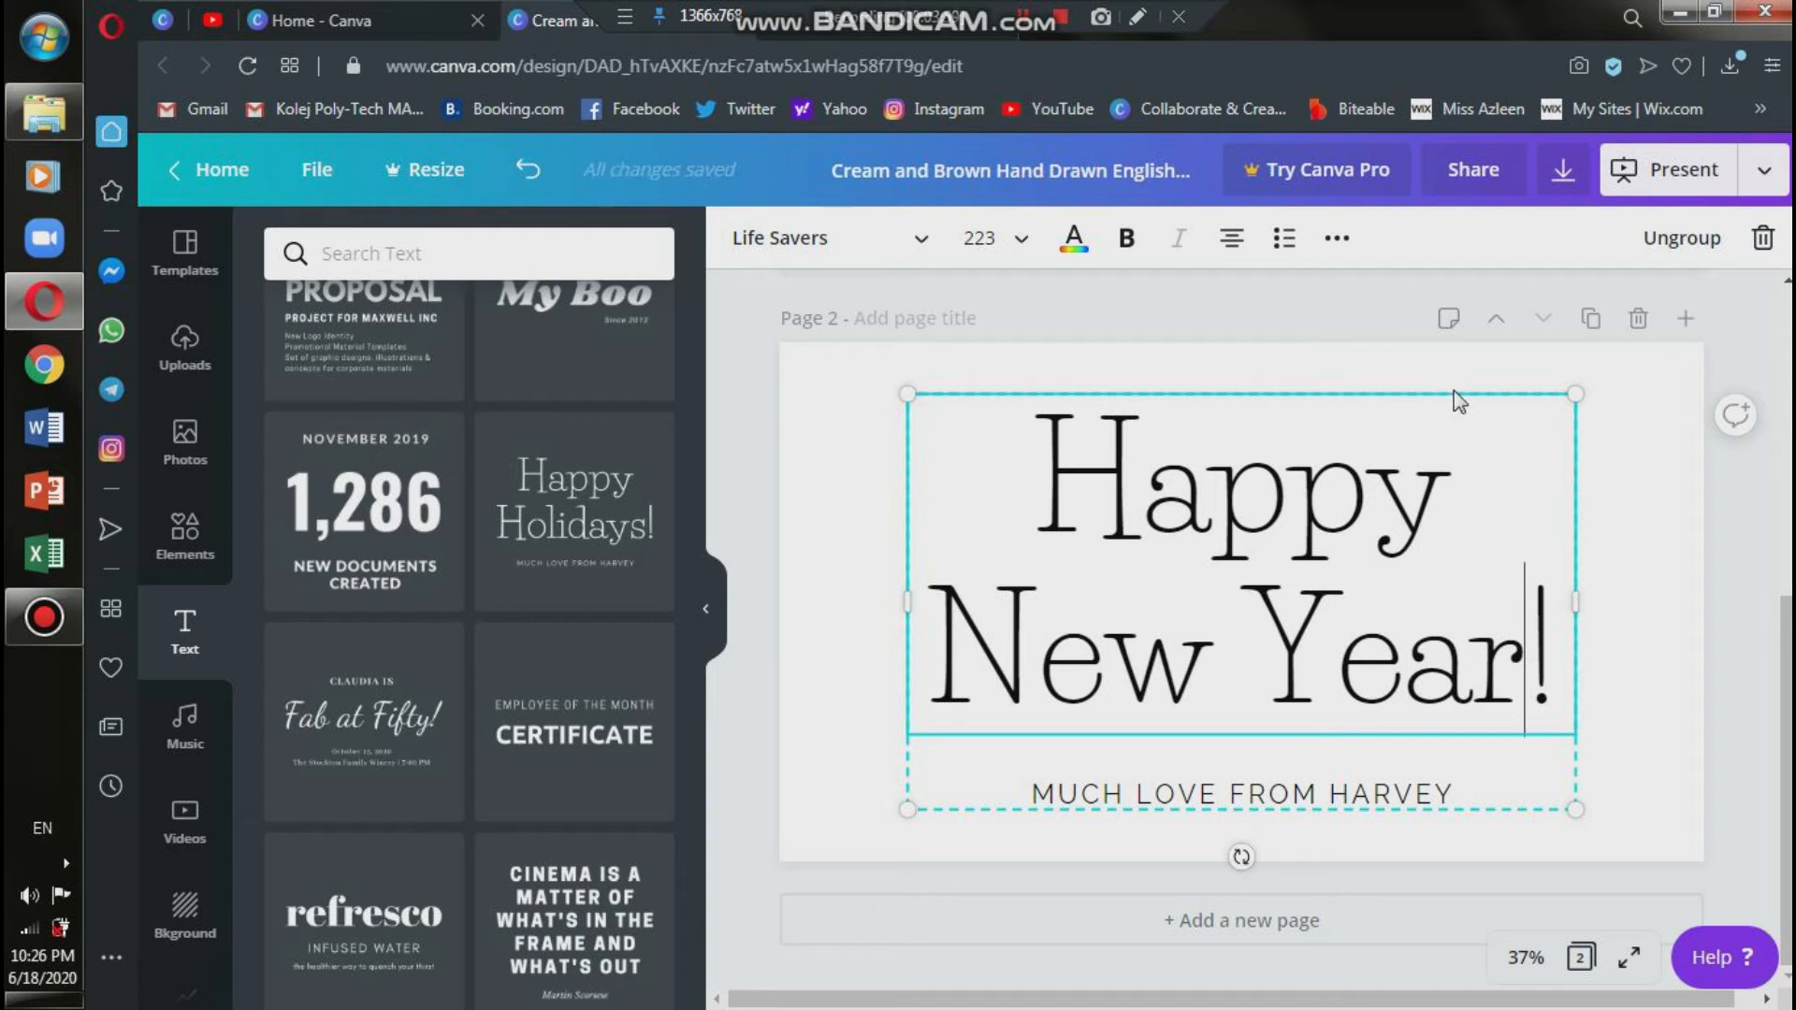
Ungroup the page 2 text combination and move its small caption line to the slide's lower-right area, separately from the heading.
{"action": "left_click", "coordinate": [1361, 624]}
{"action": "left_click", "coordinate": [1570, 547]}
{"action": "left_click", "coordinate": [1387, 547]}
{"action": "left_click_drag", "start_coordinate": [1352, 570], "coordinate": [1362, 650]}
{"action": "left_click", "coordinate": [1672, 262]}
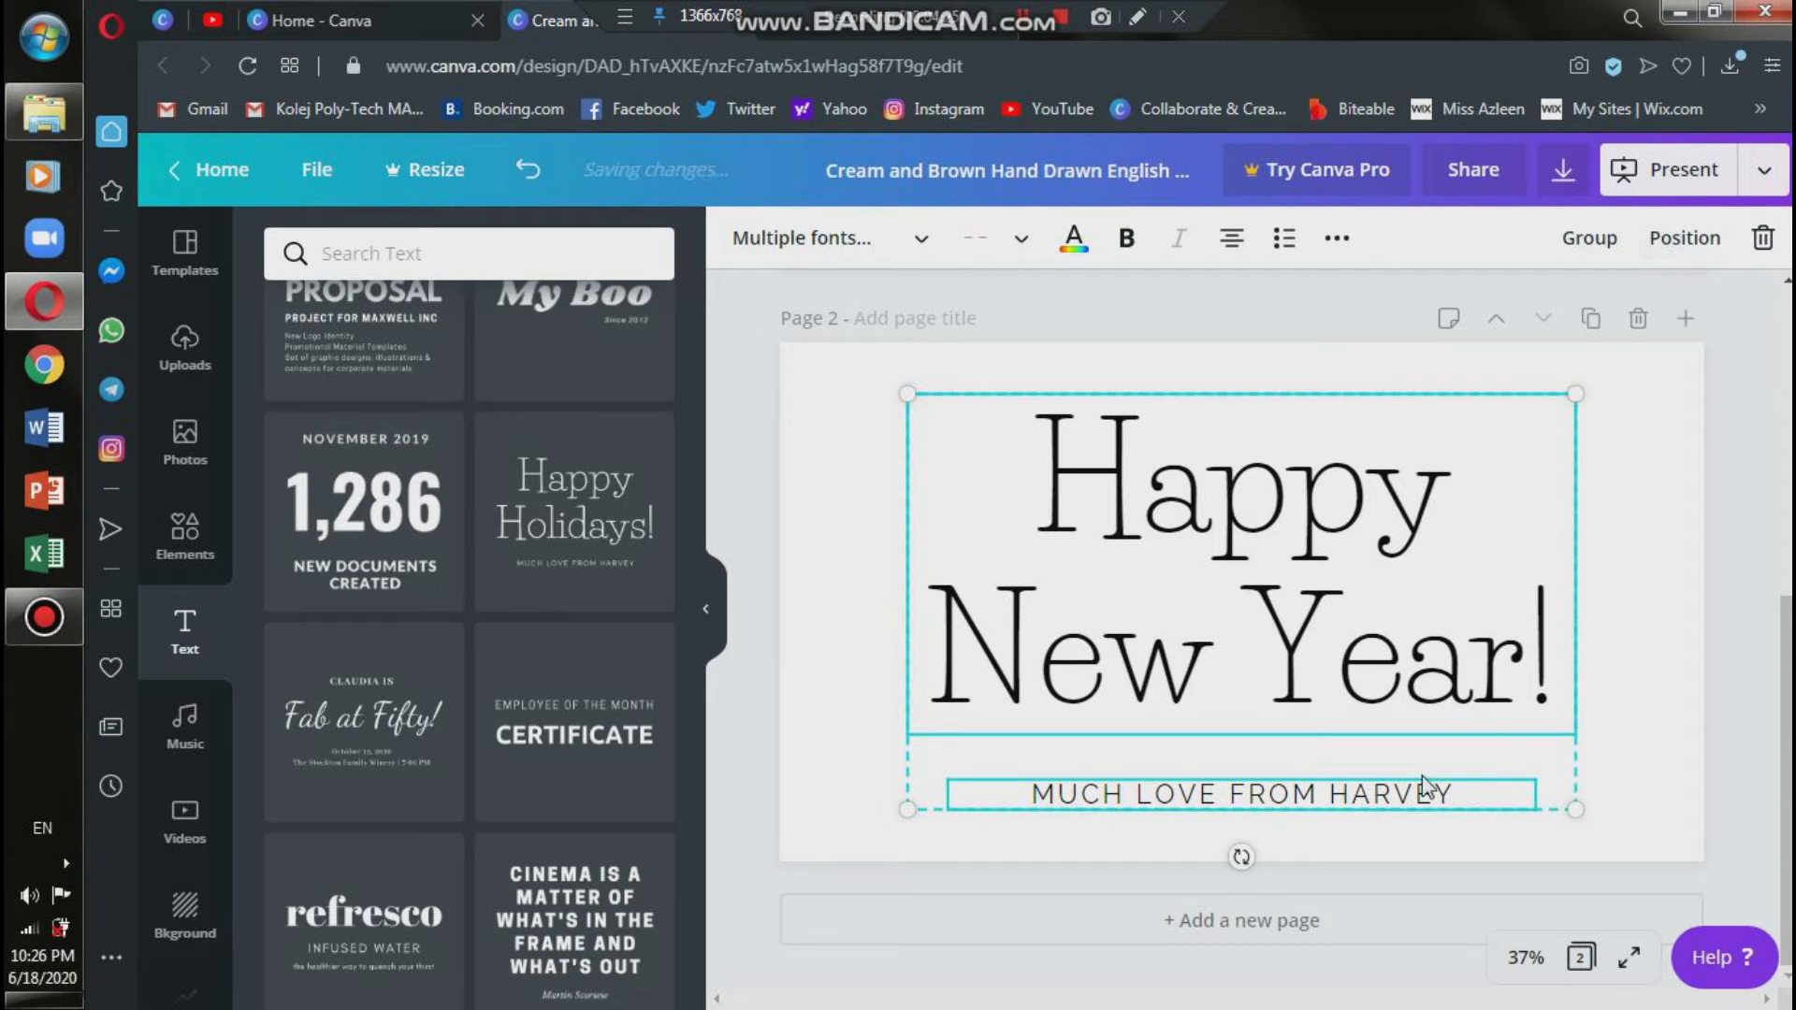
{"action": "left_click", "coordinate": [1626, 738]}
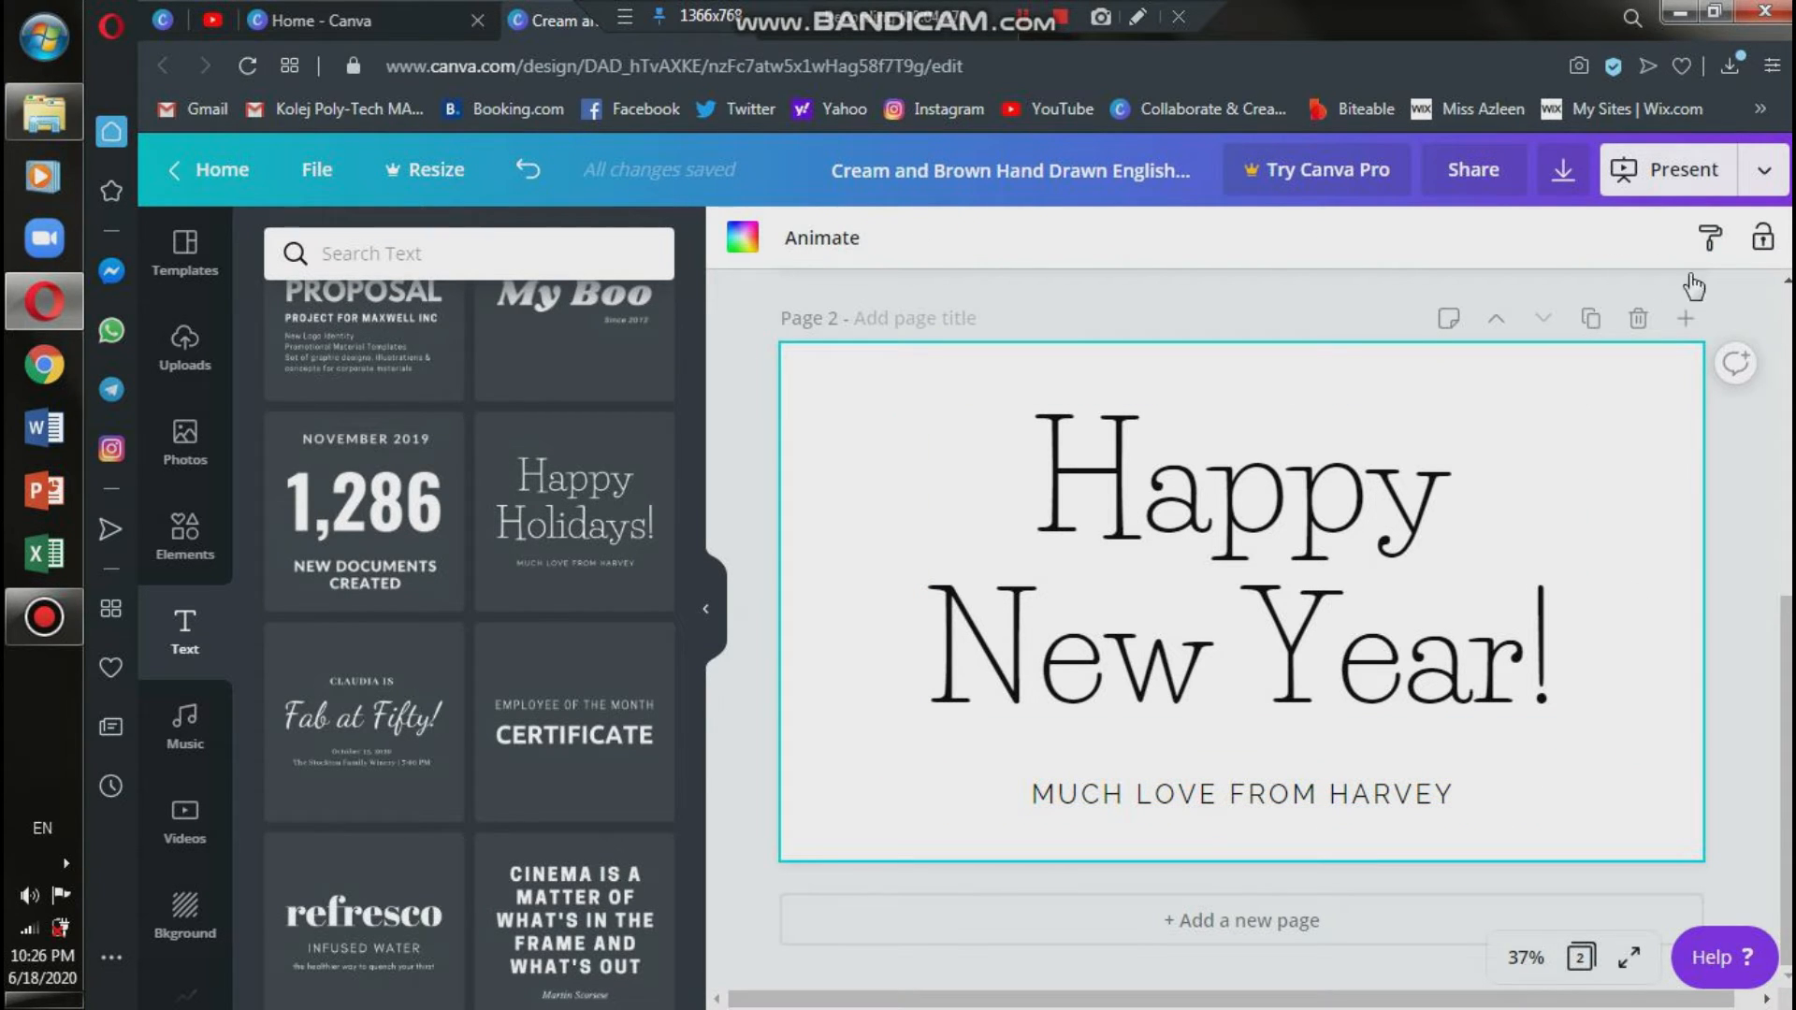
{"action": "left_click_drag", "start_coordinate": [1356, 790], "coordinate": [1585, 782]}
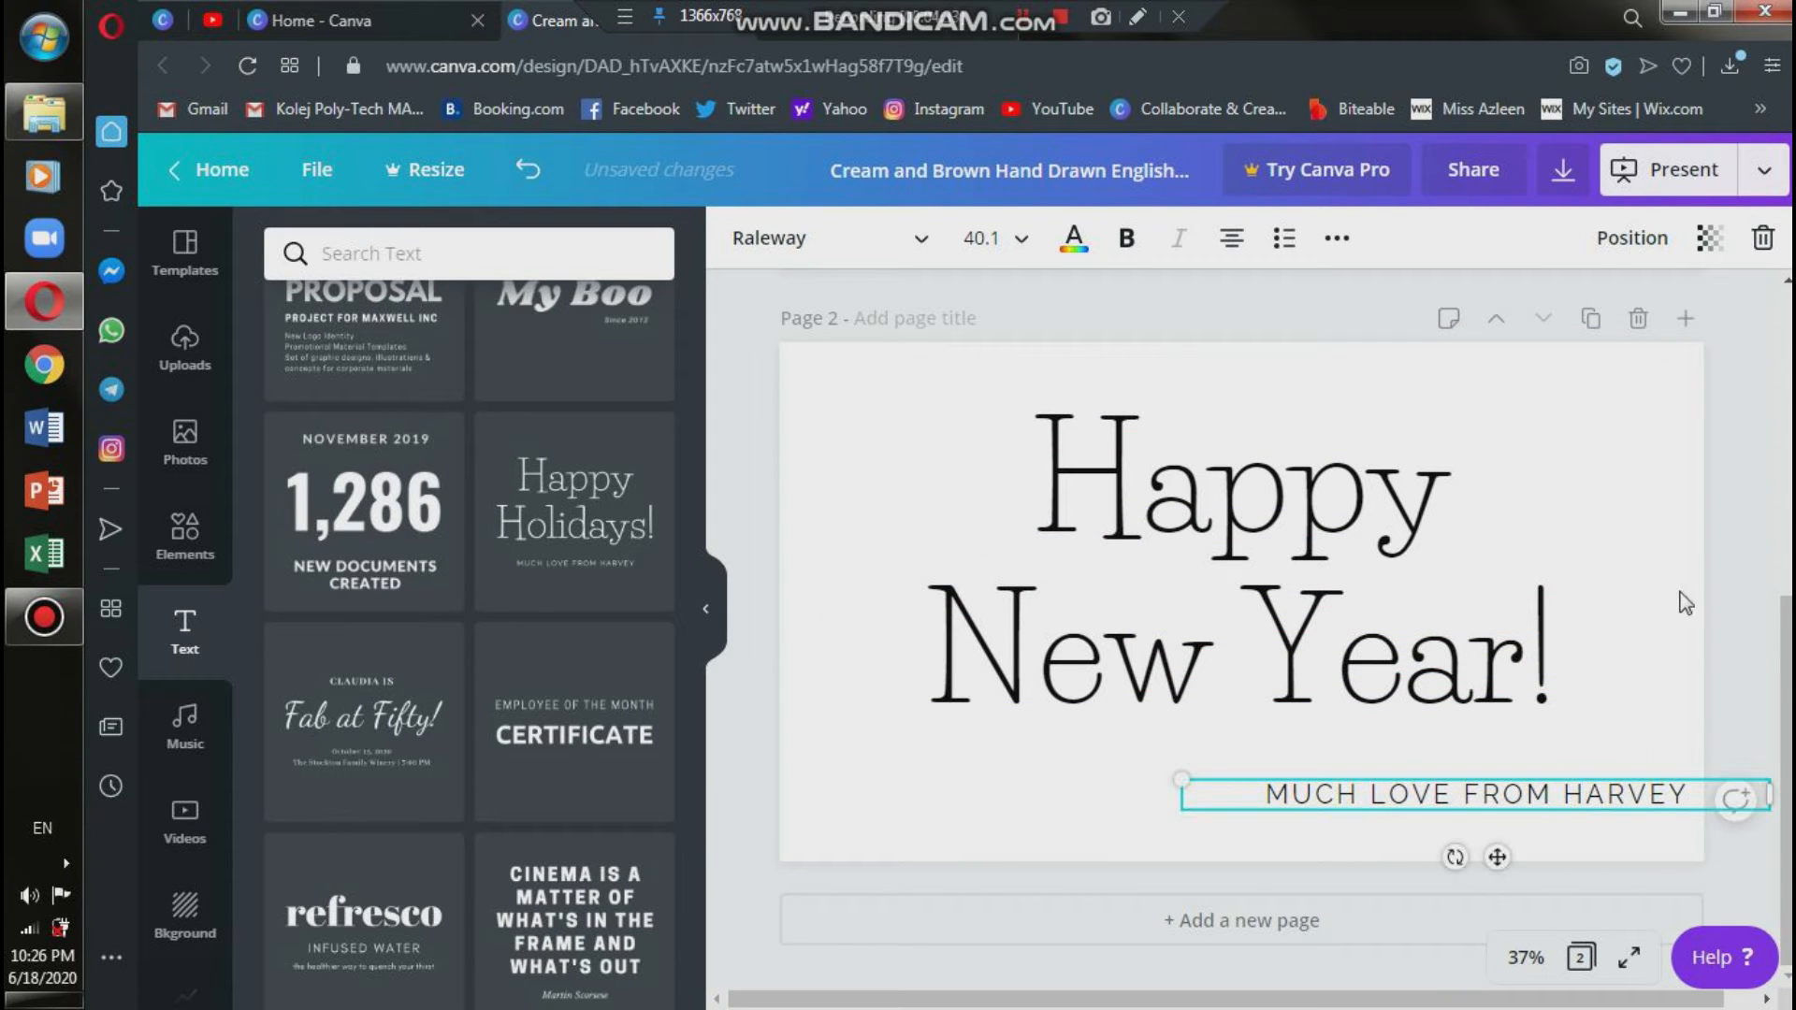
{"action": "left_click", "coordinate": [1746, 522]}
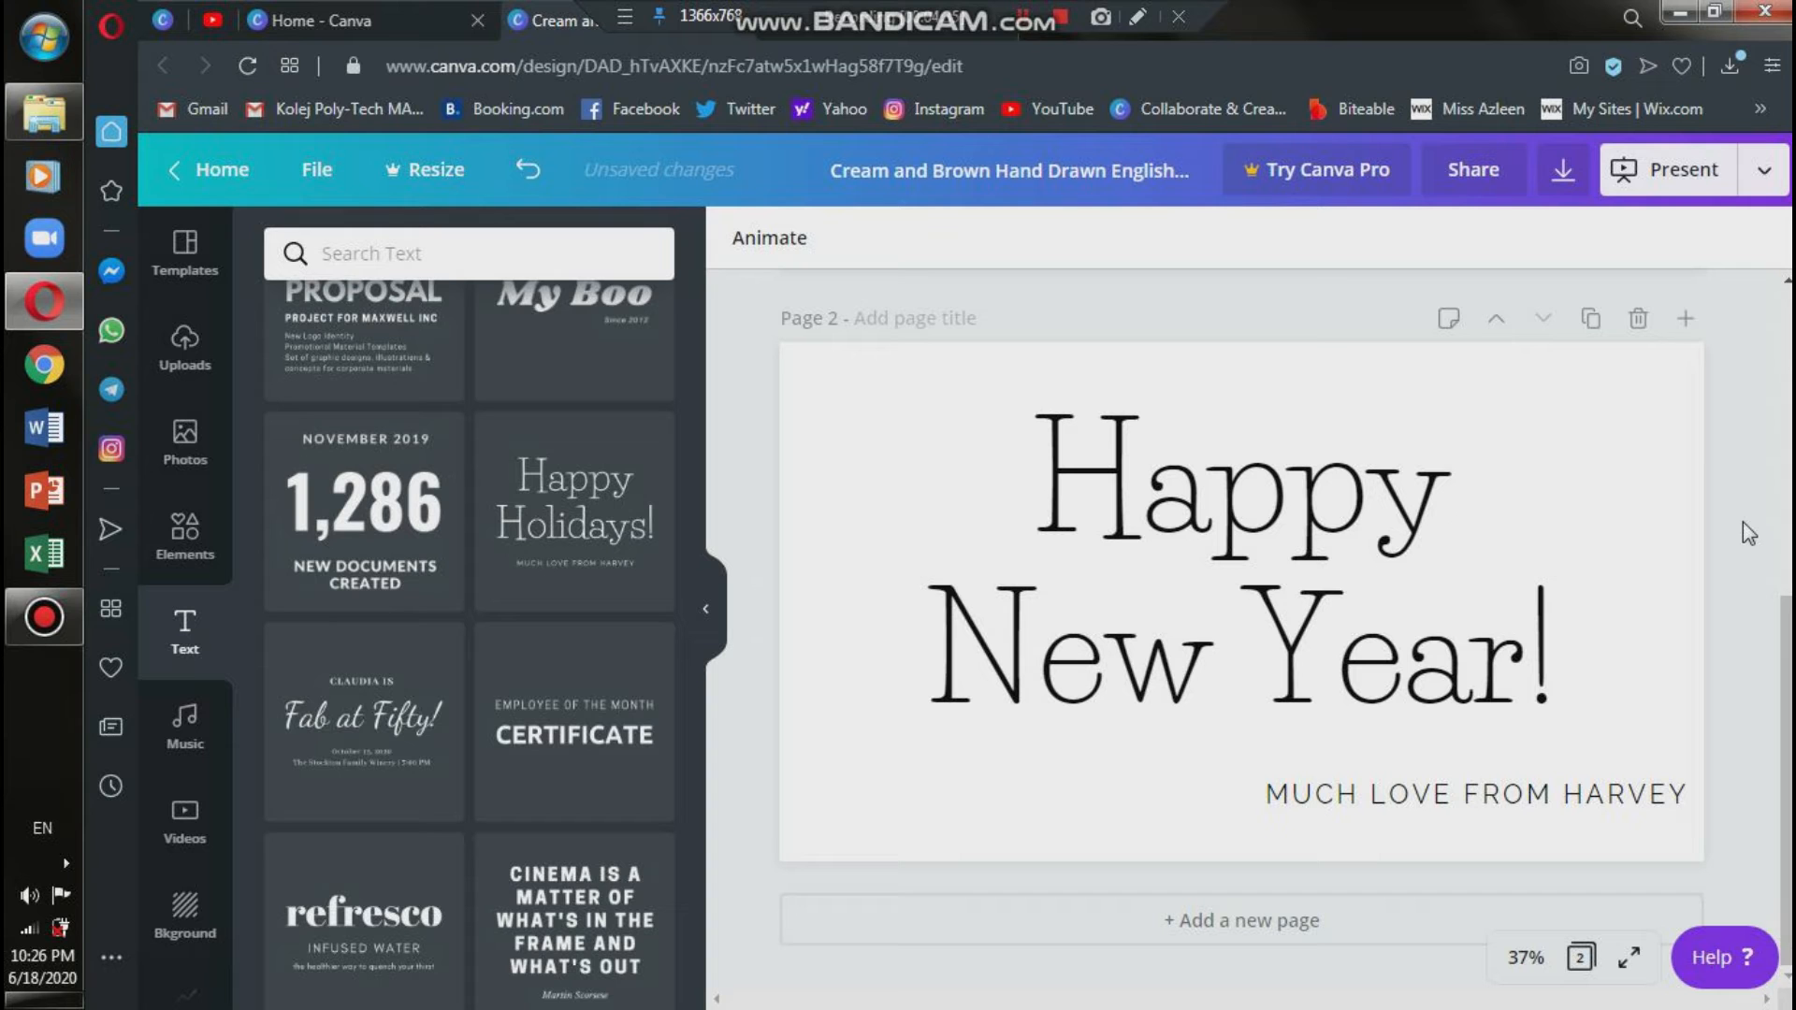
Add a blank page 3 and insert a heading on it reading "Hi, students.".
{"action": "left_click", "coordinate": [1304, 920]}
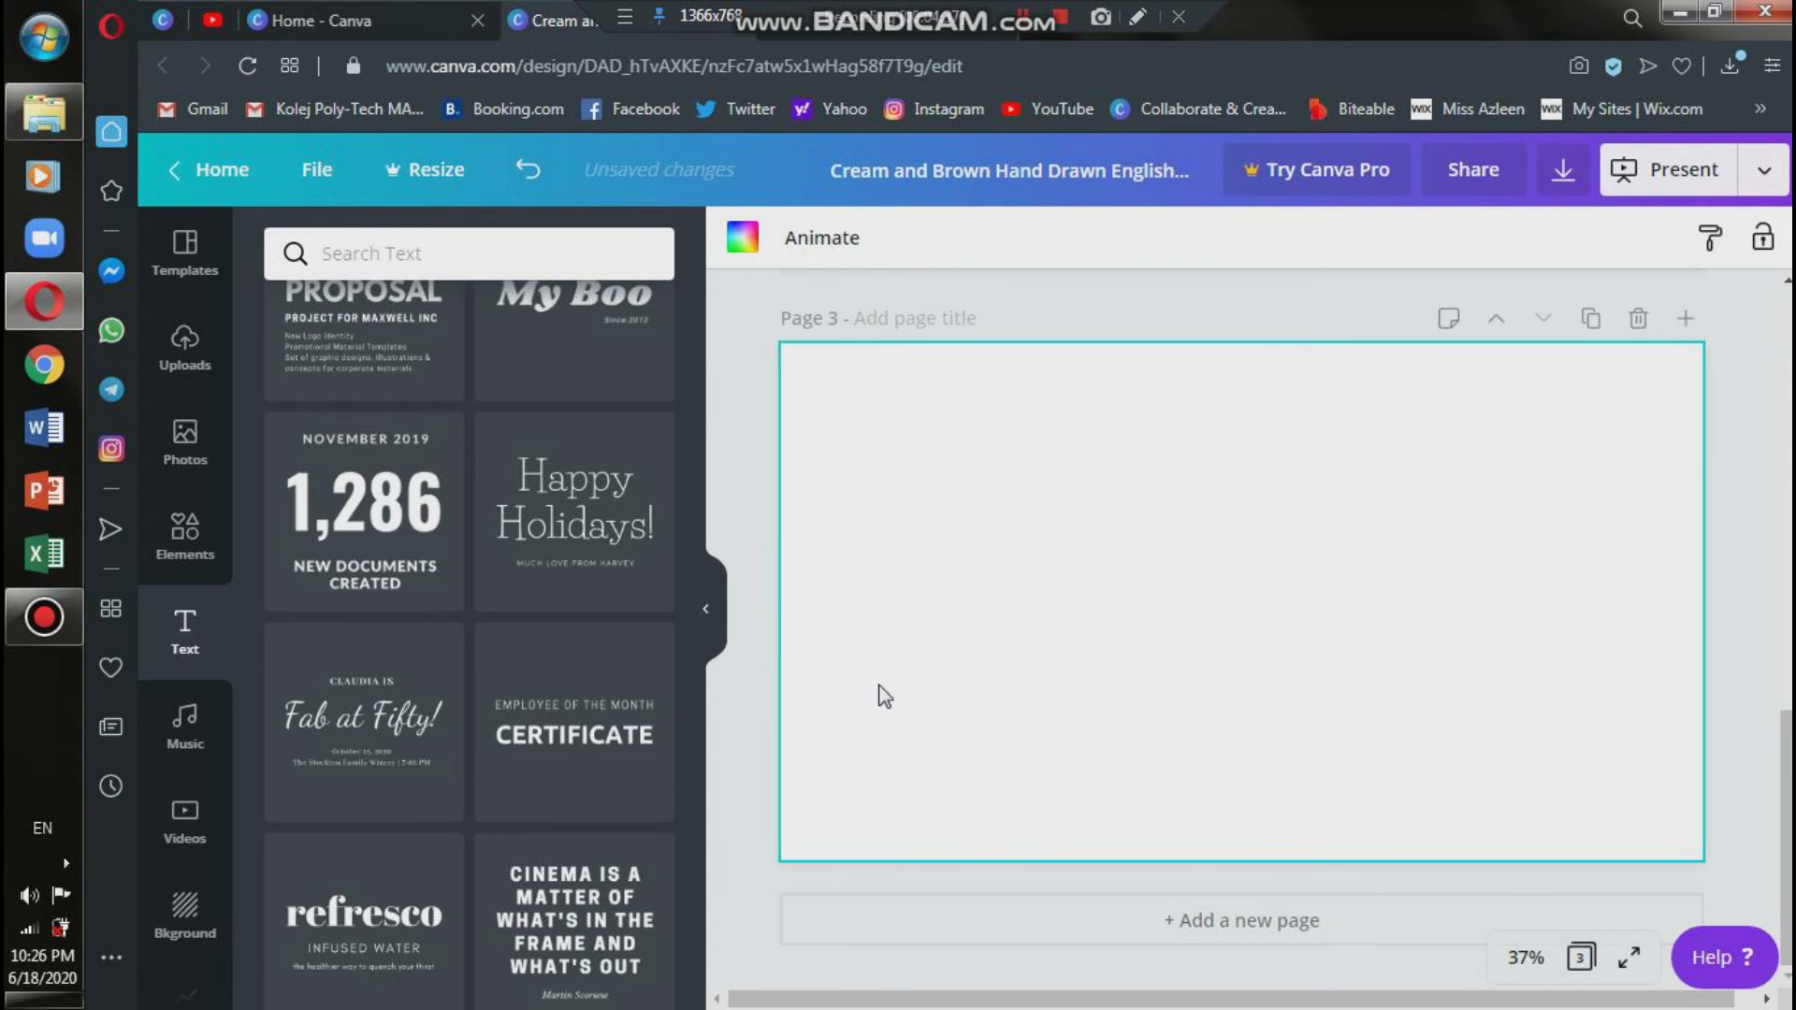
{"action": "scroll", "coordinate": [599, 644], "scroll_direction": "down", "scroll_amount": 15}
{"action": "scroll", "coordinate": [600, 647], "scroll_direction": "up", "scroll_amount": 10}
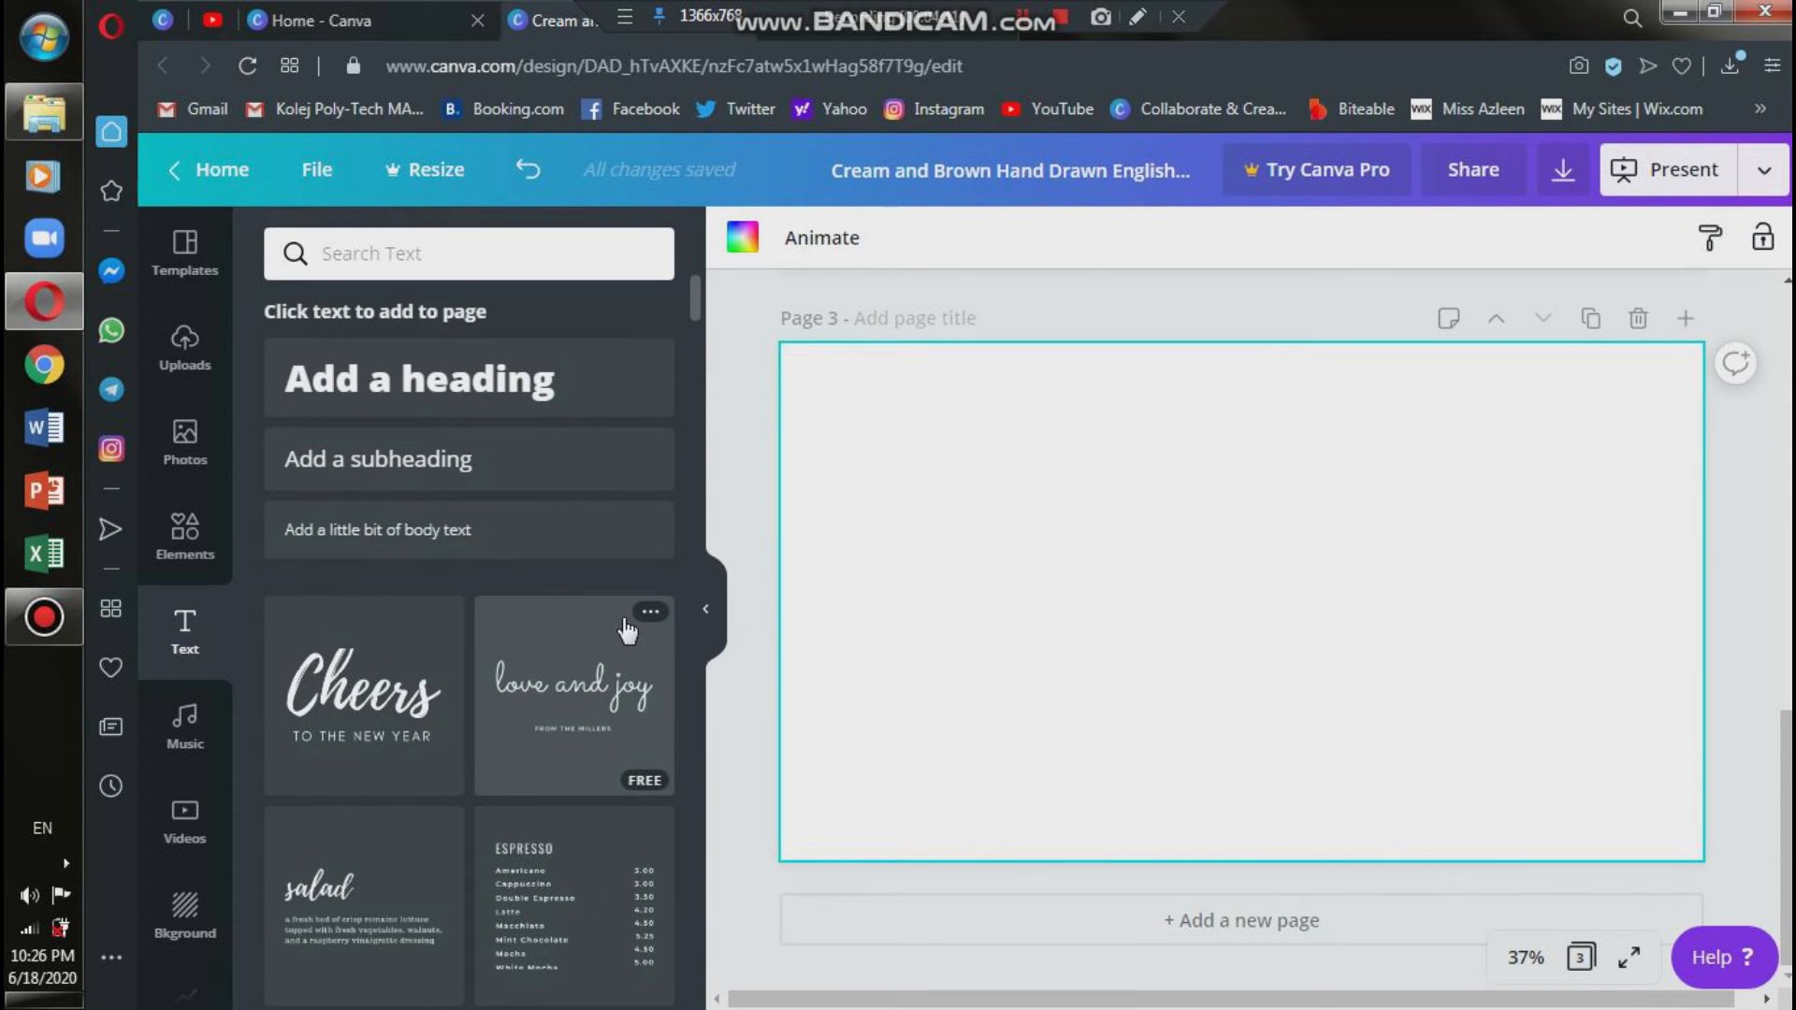
{"action": "left_click", "coordinate": [488, 409]}
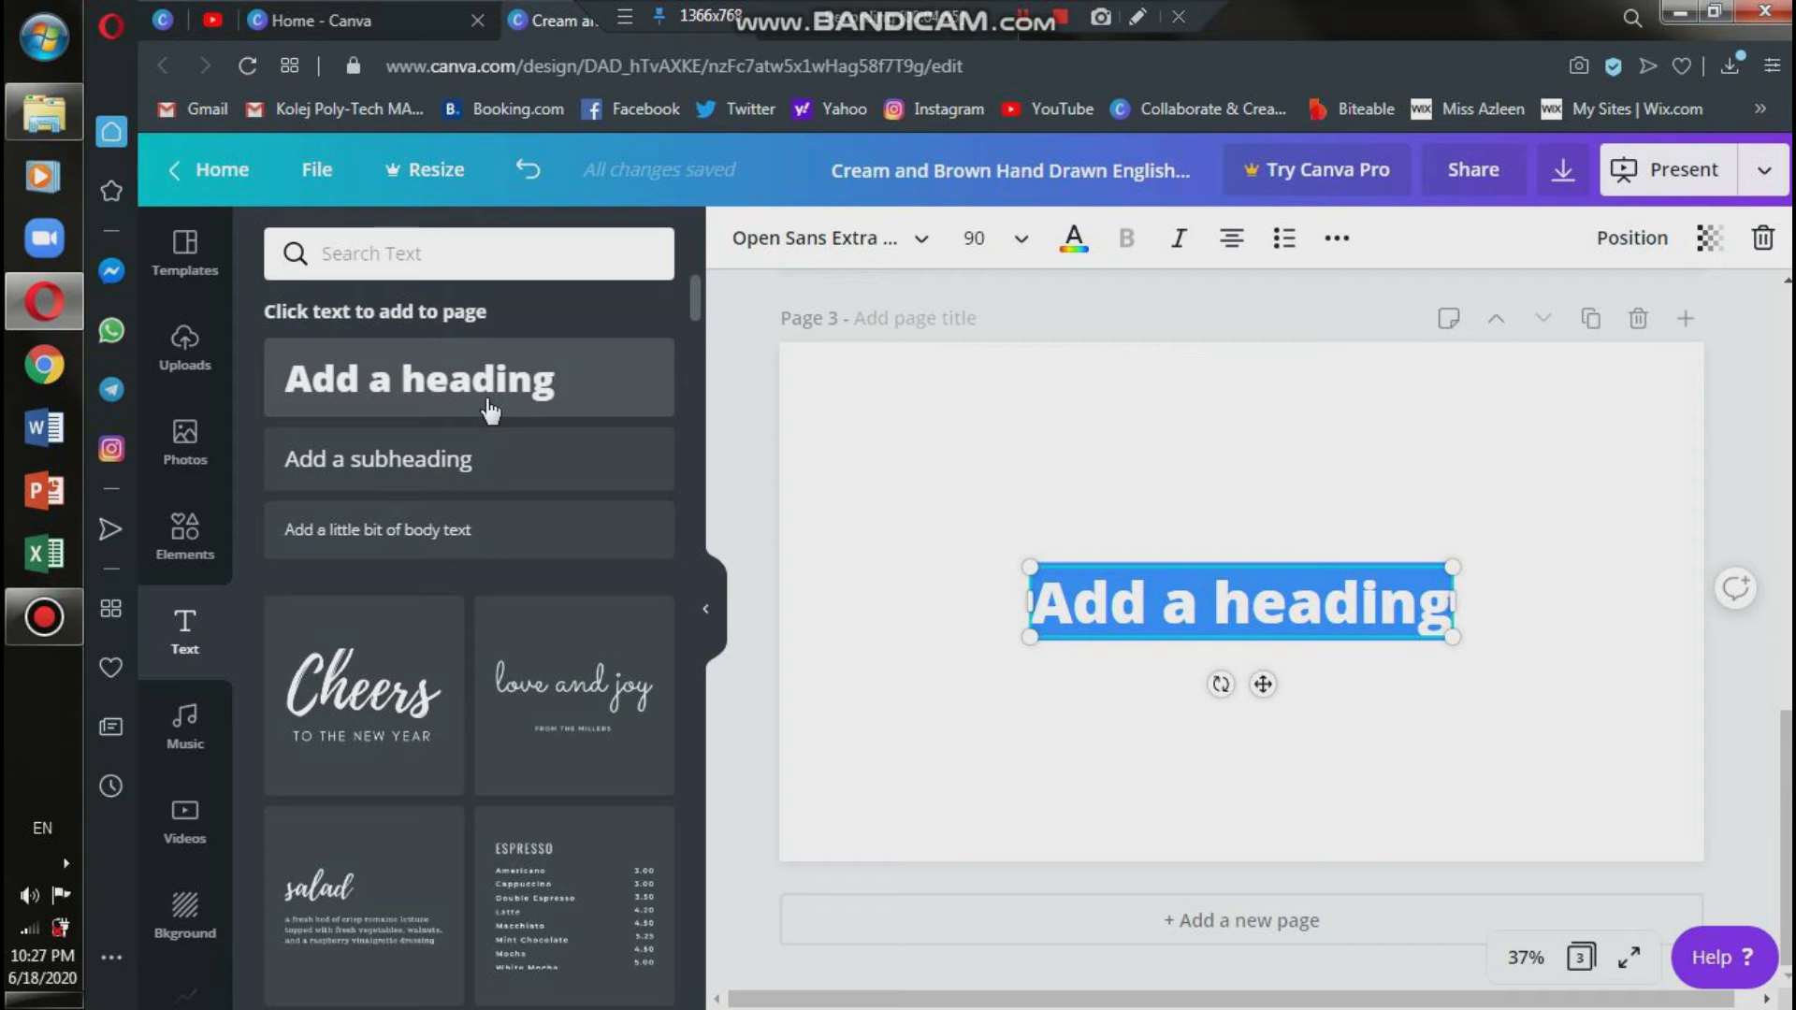
{"action": "type", "text": "Hi"}
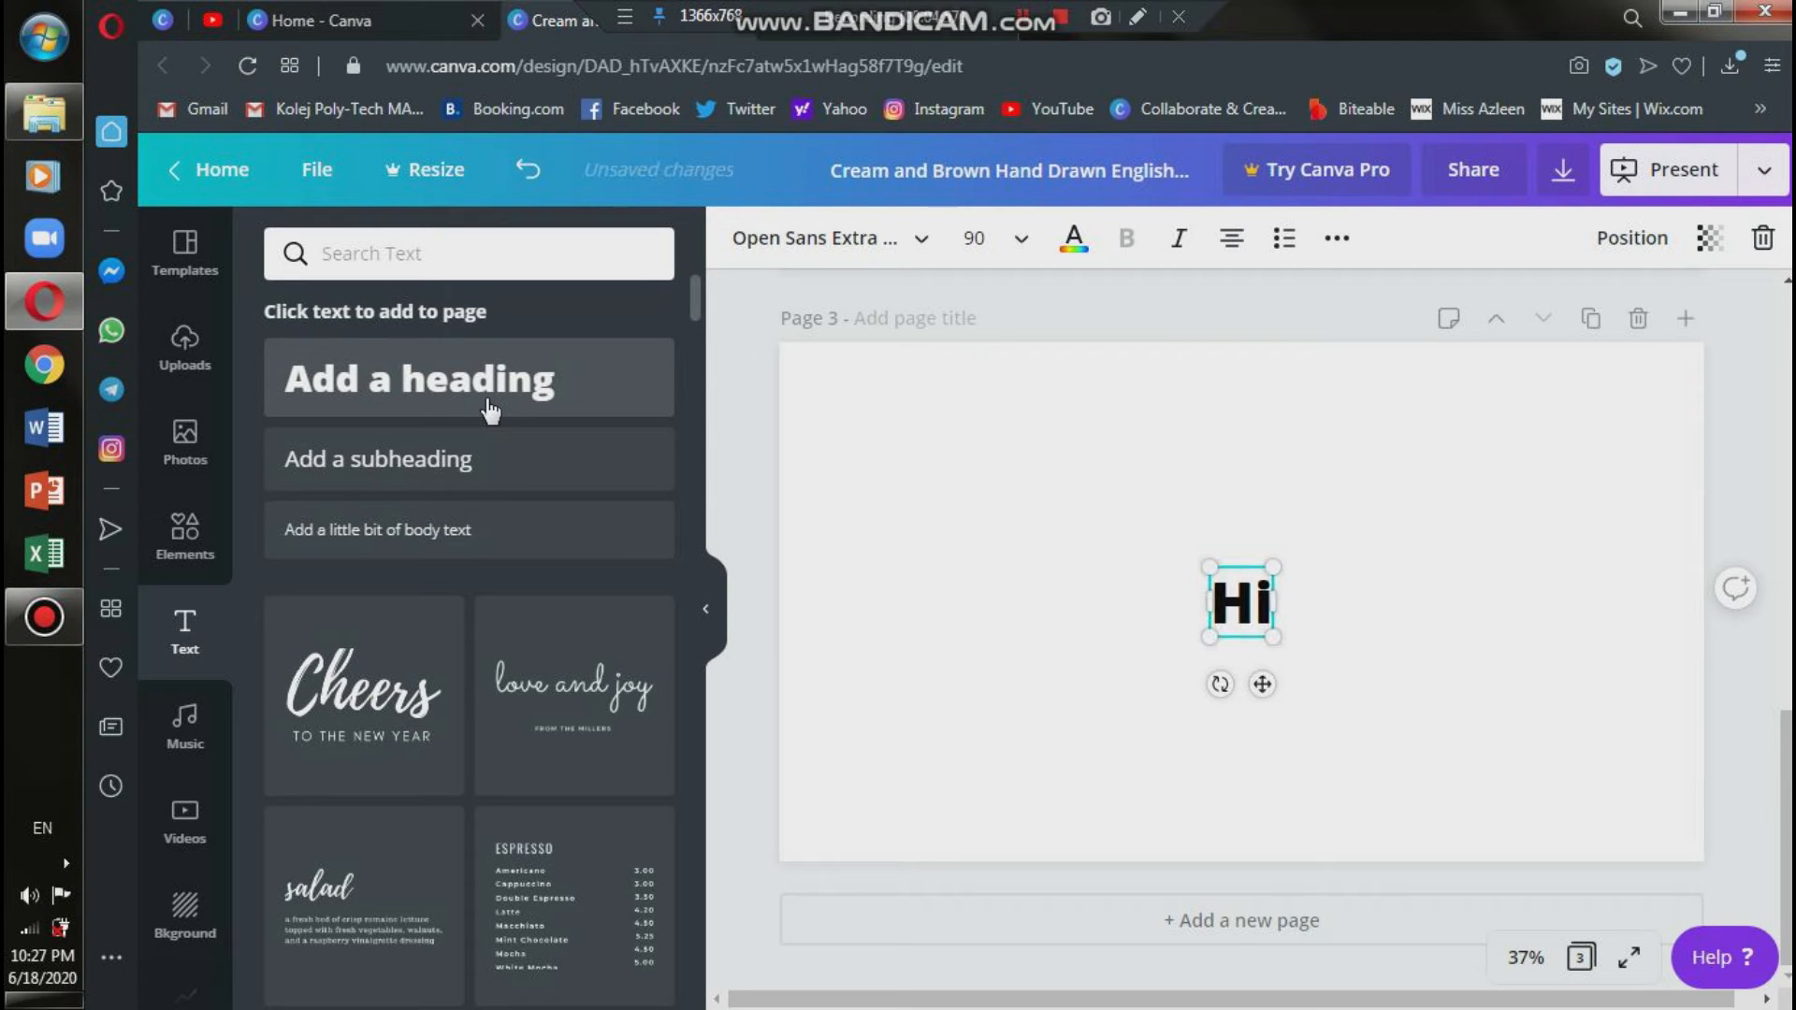
{"action": "type", "text": ", studen"}
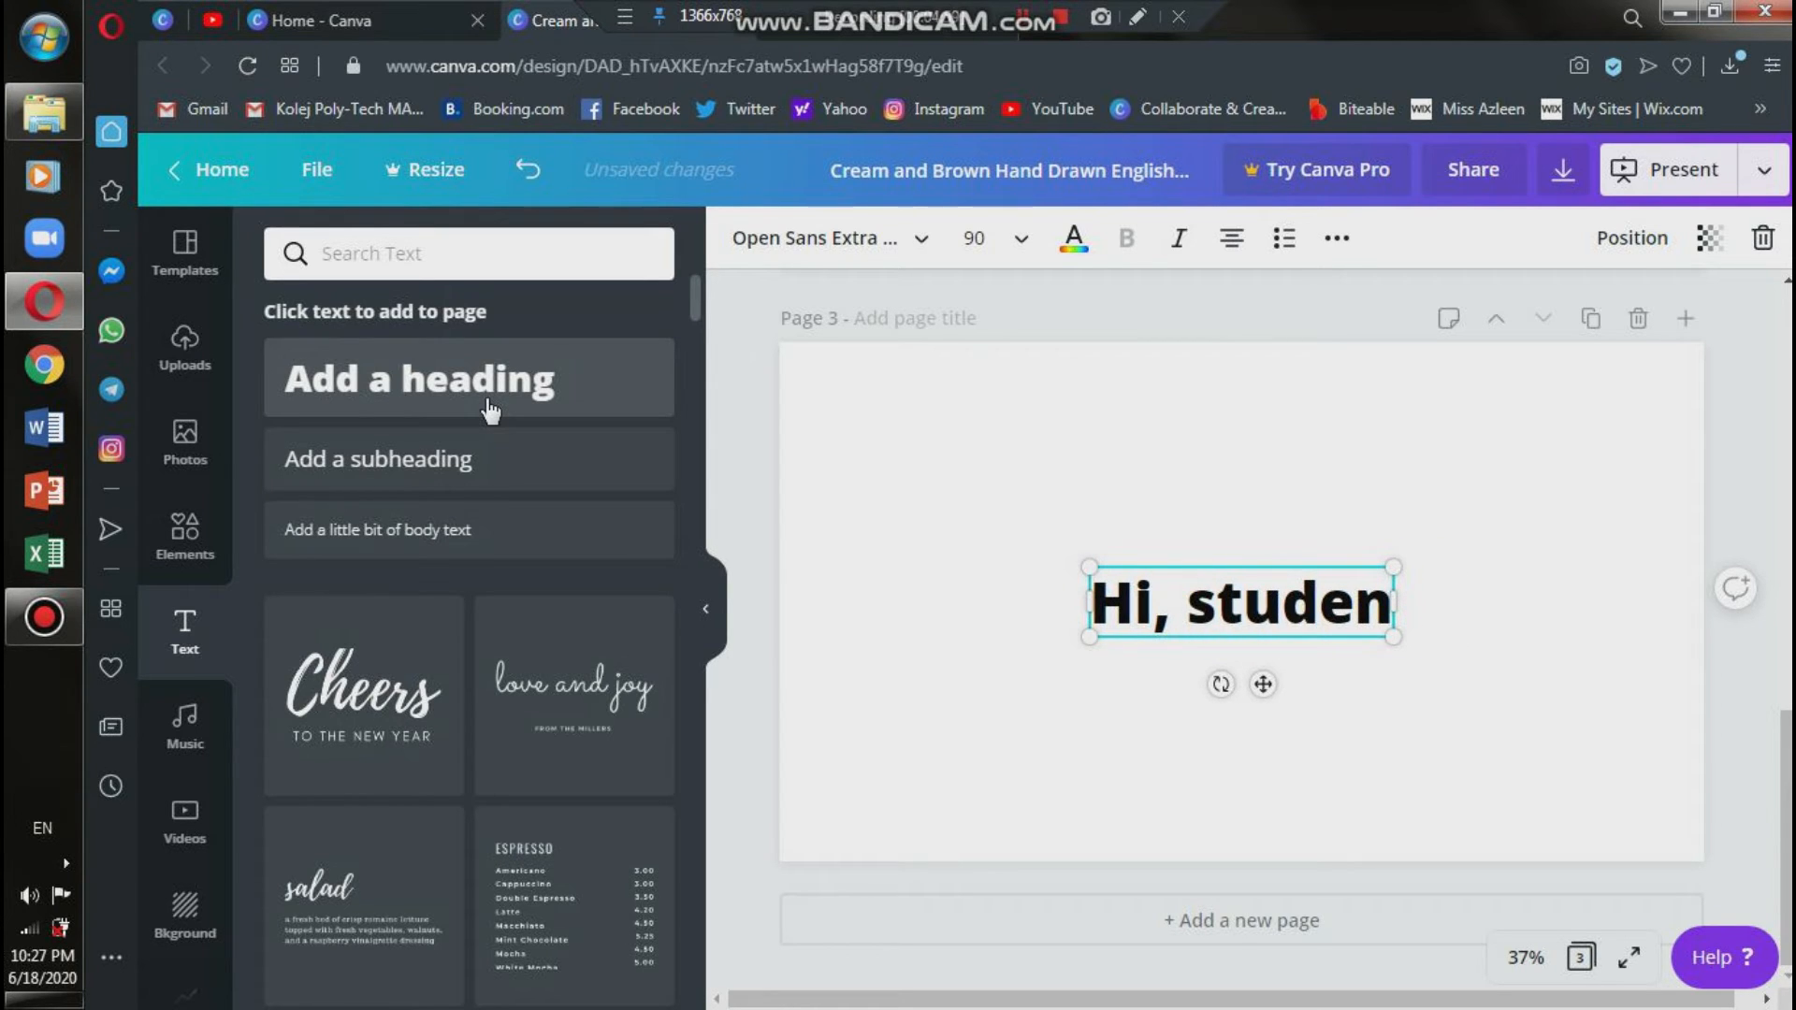
{"action": "type", "text": "ts."}
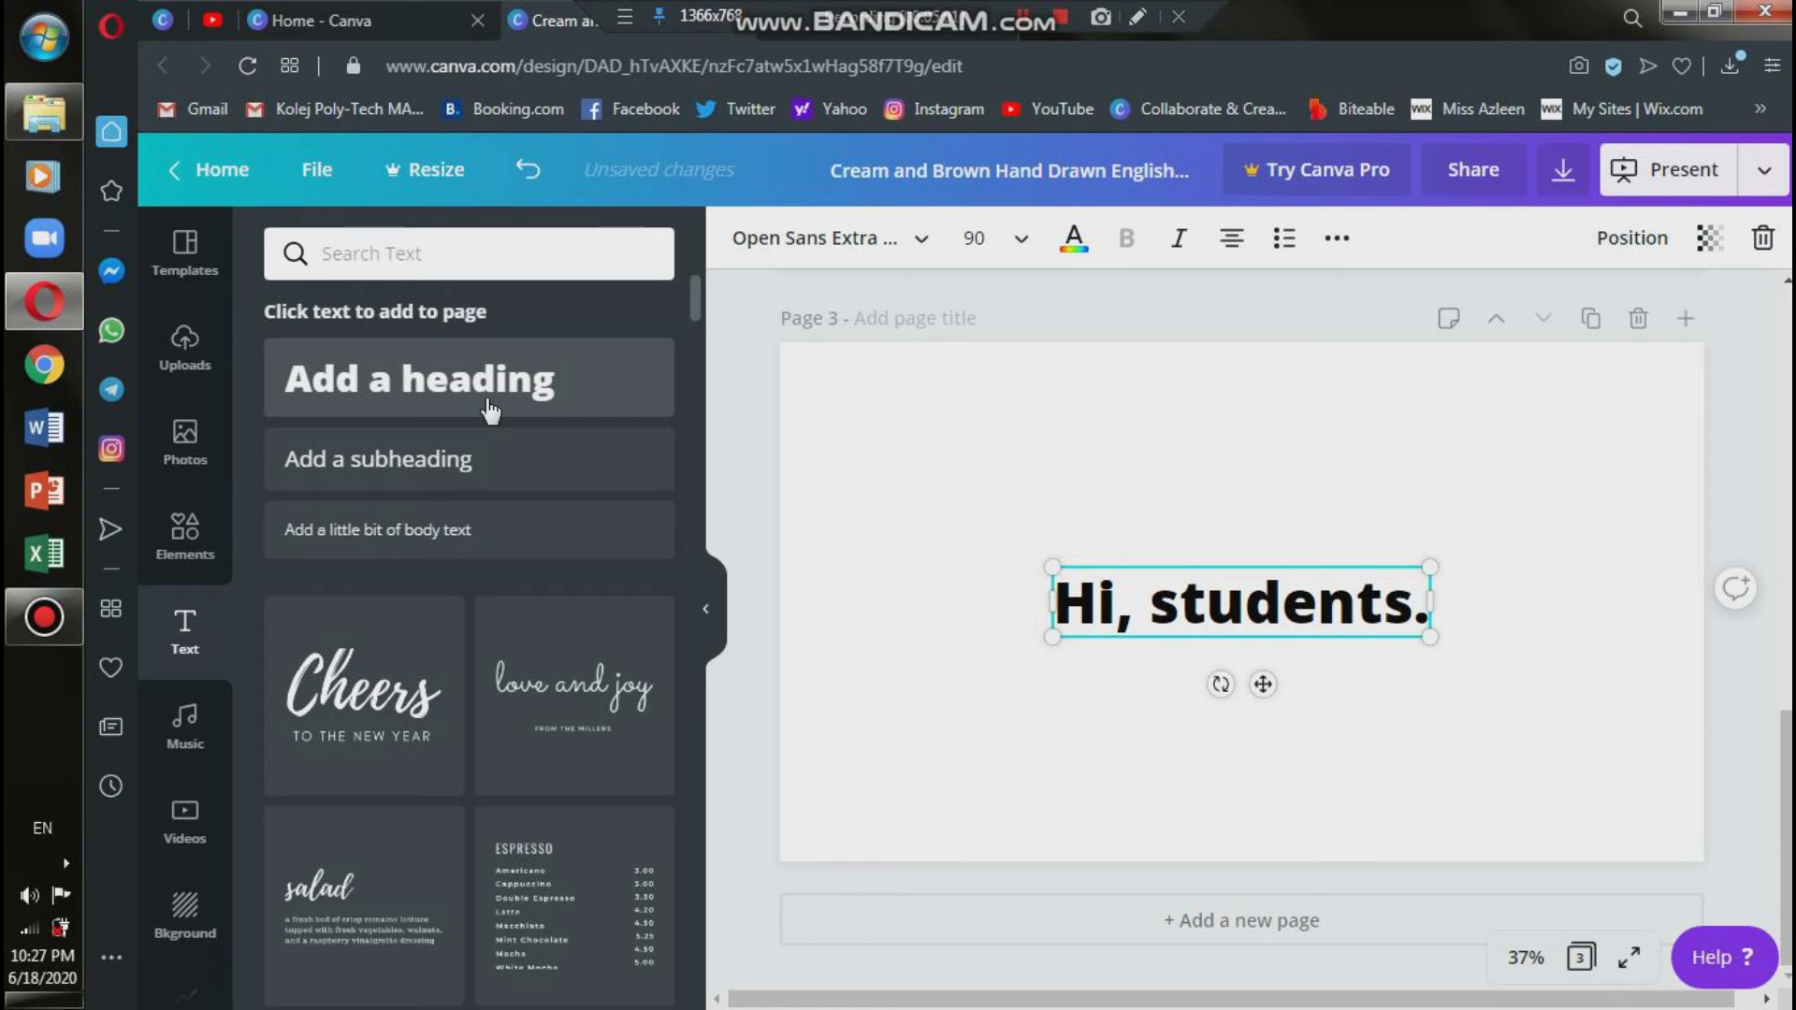
Replace the heading's final period with an exclamation mark and add a second line reading "How are you?".
{"action": "key", "text": "Return"}
{"action": "type", "text": "How"}
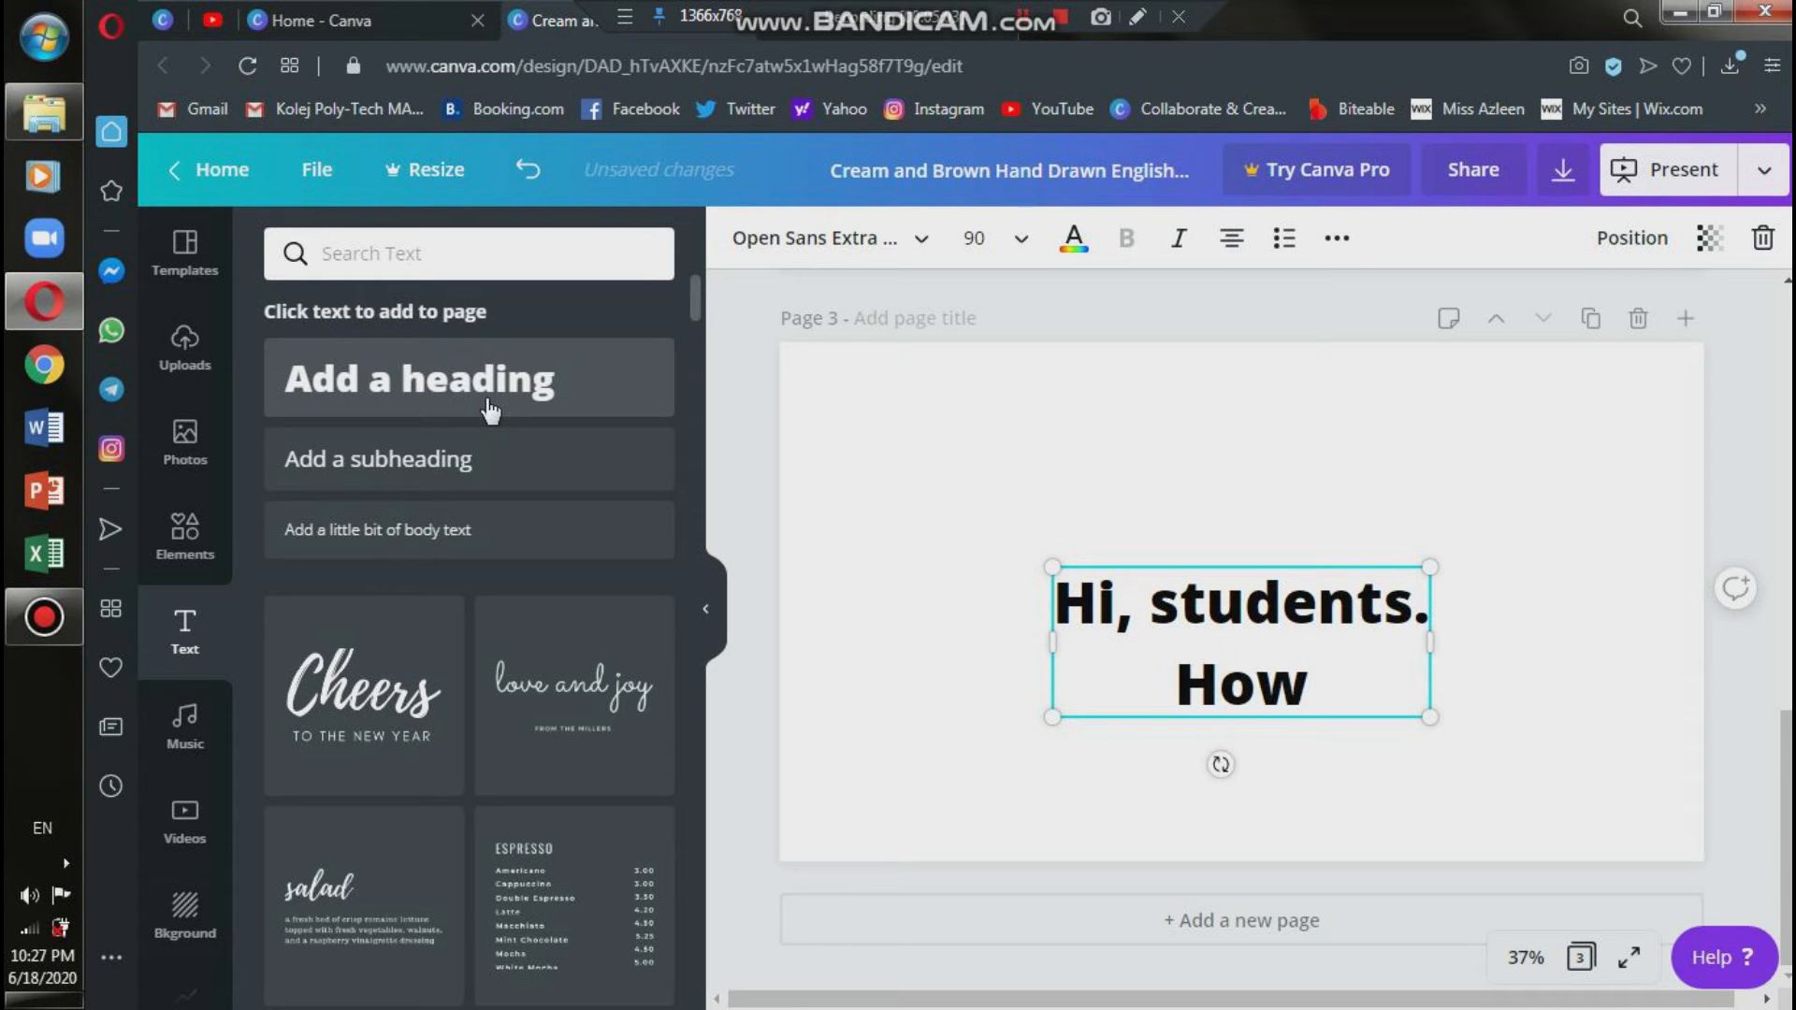
{"action": "key", "text": "BackSpace"}
{"action": "key", "text": "BackSpace"}
{"action": "key", "text": "BackSpace"}
{"action": "key", "text": "BackSpace"}
{"action": "key", "text": "BackSpace"}
{"action": "type", "text": "!"}
{"action": "key", "text": "Return"}
{"action": "type", "text": "How are you?"}
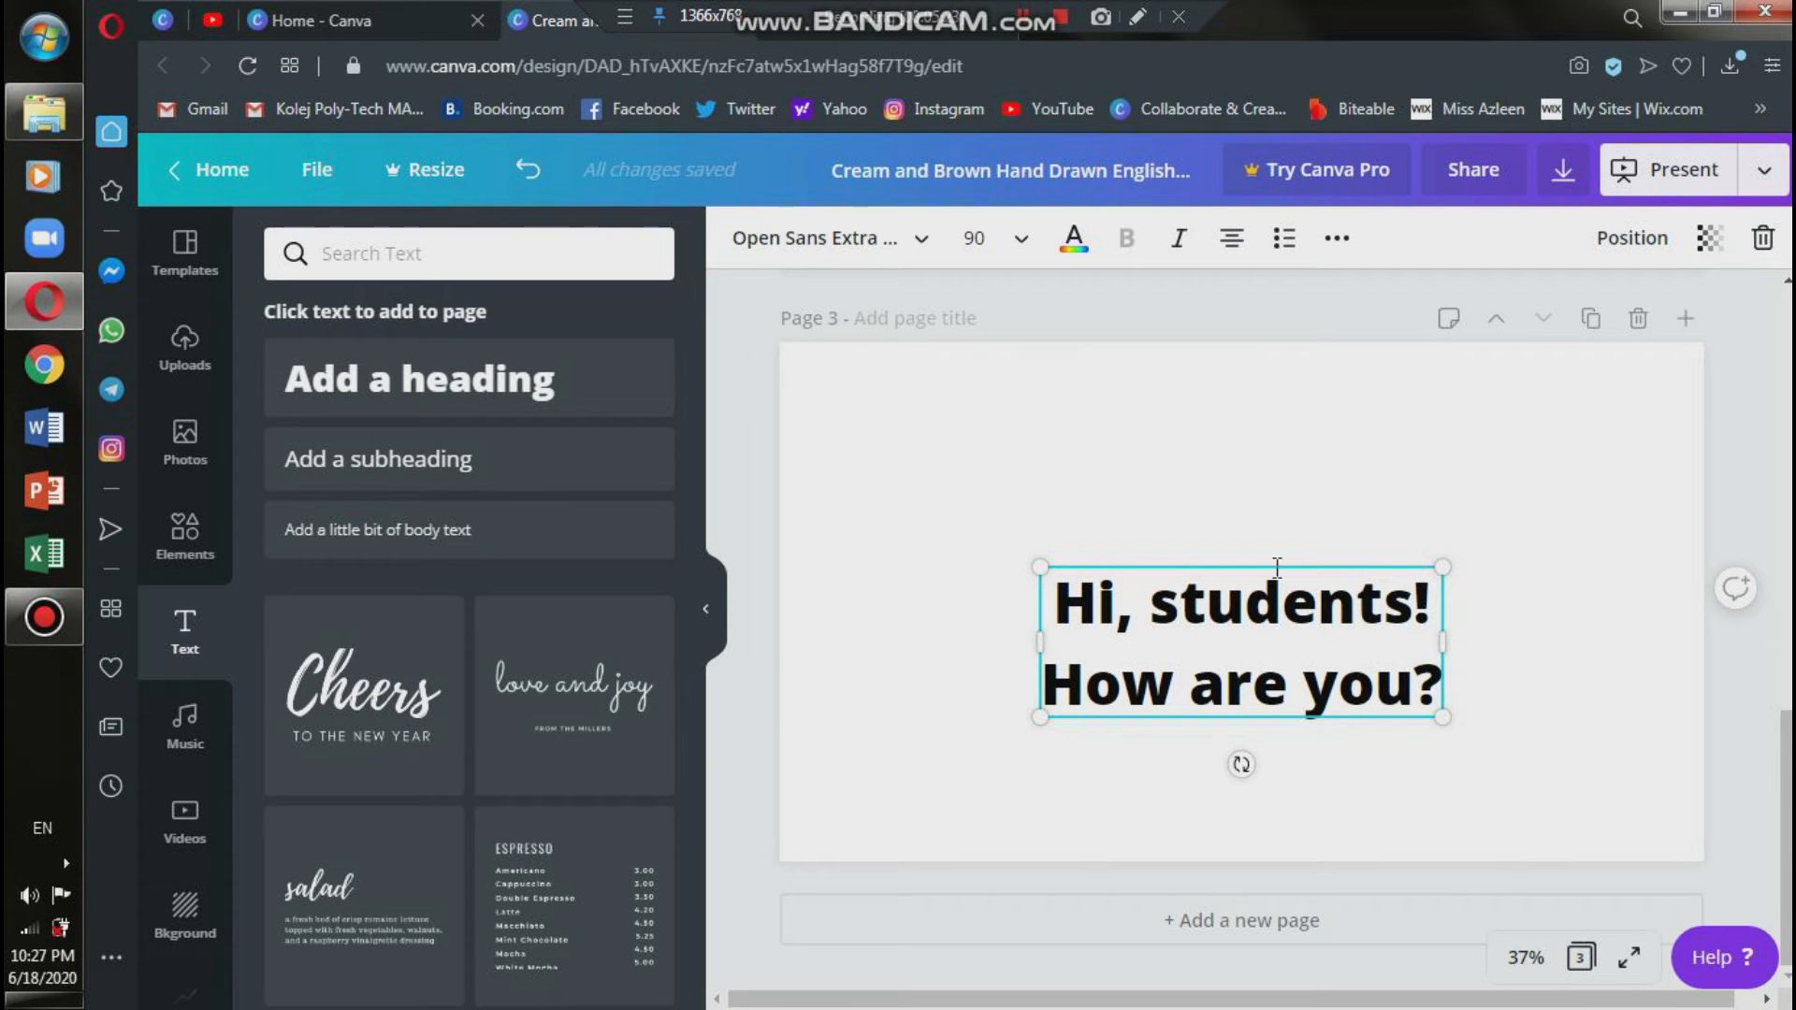
Set the font size of the heading's "Hi, students!" line to 120.
{"action": "left_click", "coordinate": [1018, 245]}
{"action": "scroll", "coordinate": [1067, 510], "scroll_direction": "down", "scroll_amount": 5}
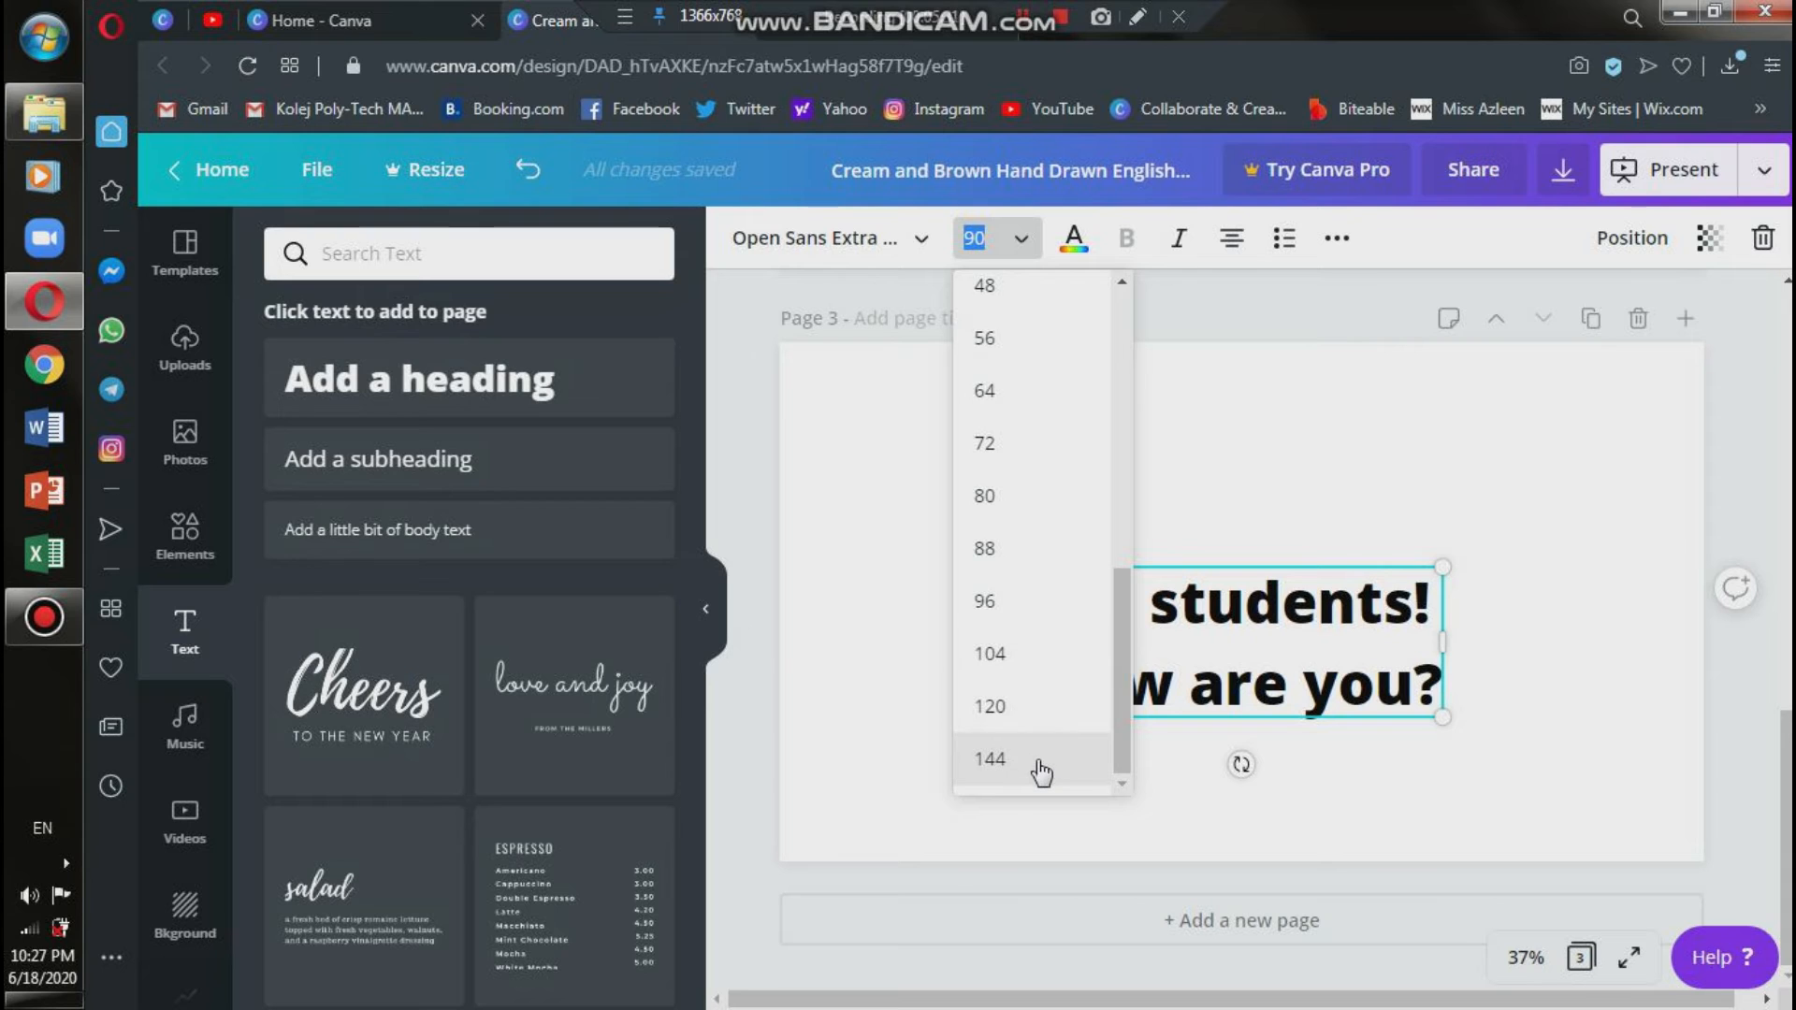
{"action": "scroll", "coordinate": [1026, 549], "scroll_direction": "up", "scroll_amount": 5}
{"action": "scroll", "coordinate": [1023, 553], "scroll_direction": "down", "scroll_amount": 5}
{"action": "left_click", "coordinate": [1058, 717]}
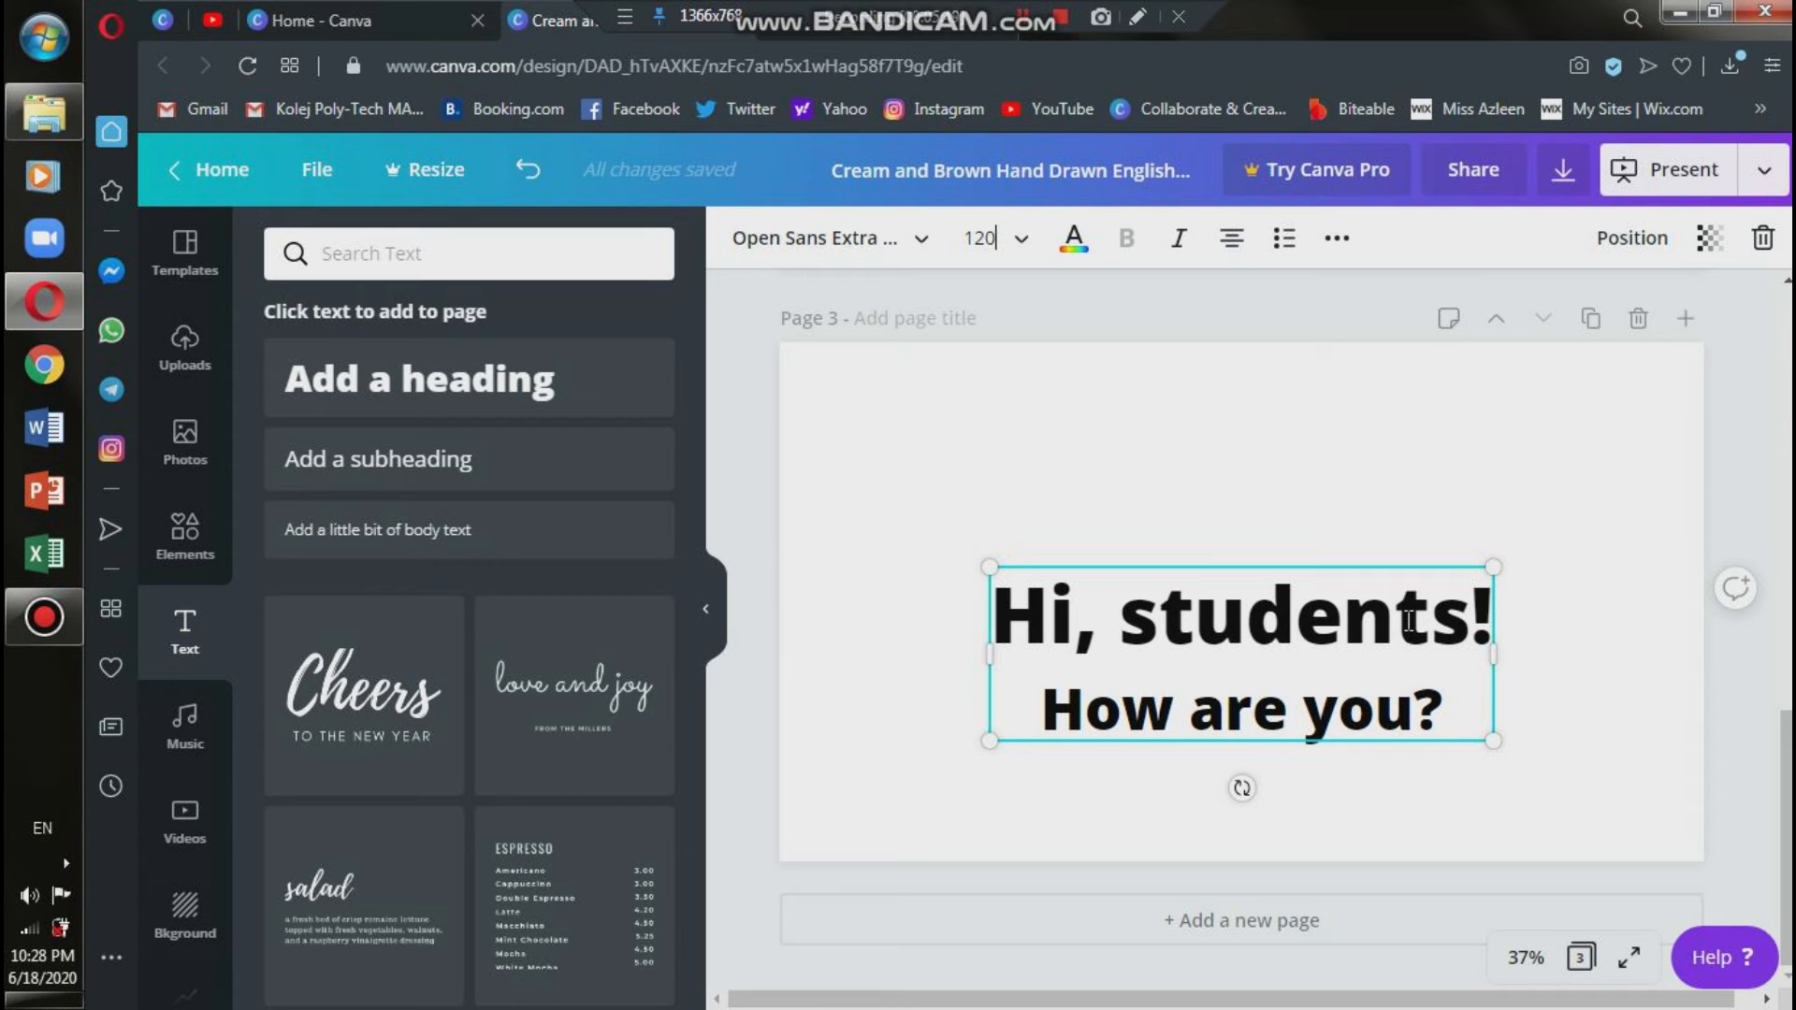
Set the font size of both lines of the page 3 heading to 120.
{"action": "left_click_drag", "start_coordinate": [1460, 708], "coordinate": [961, 582]}
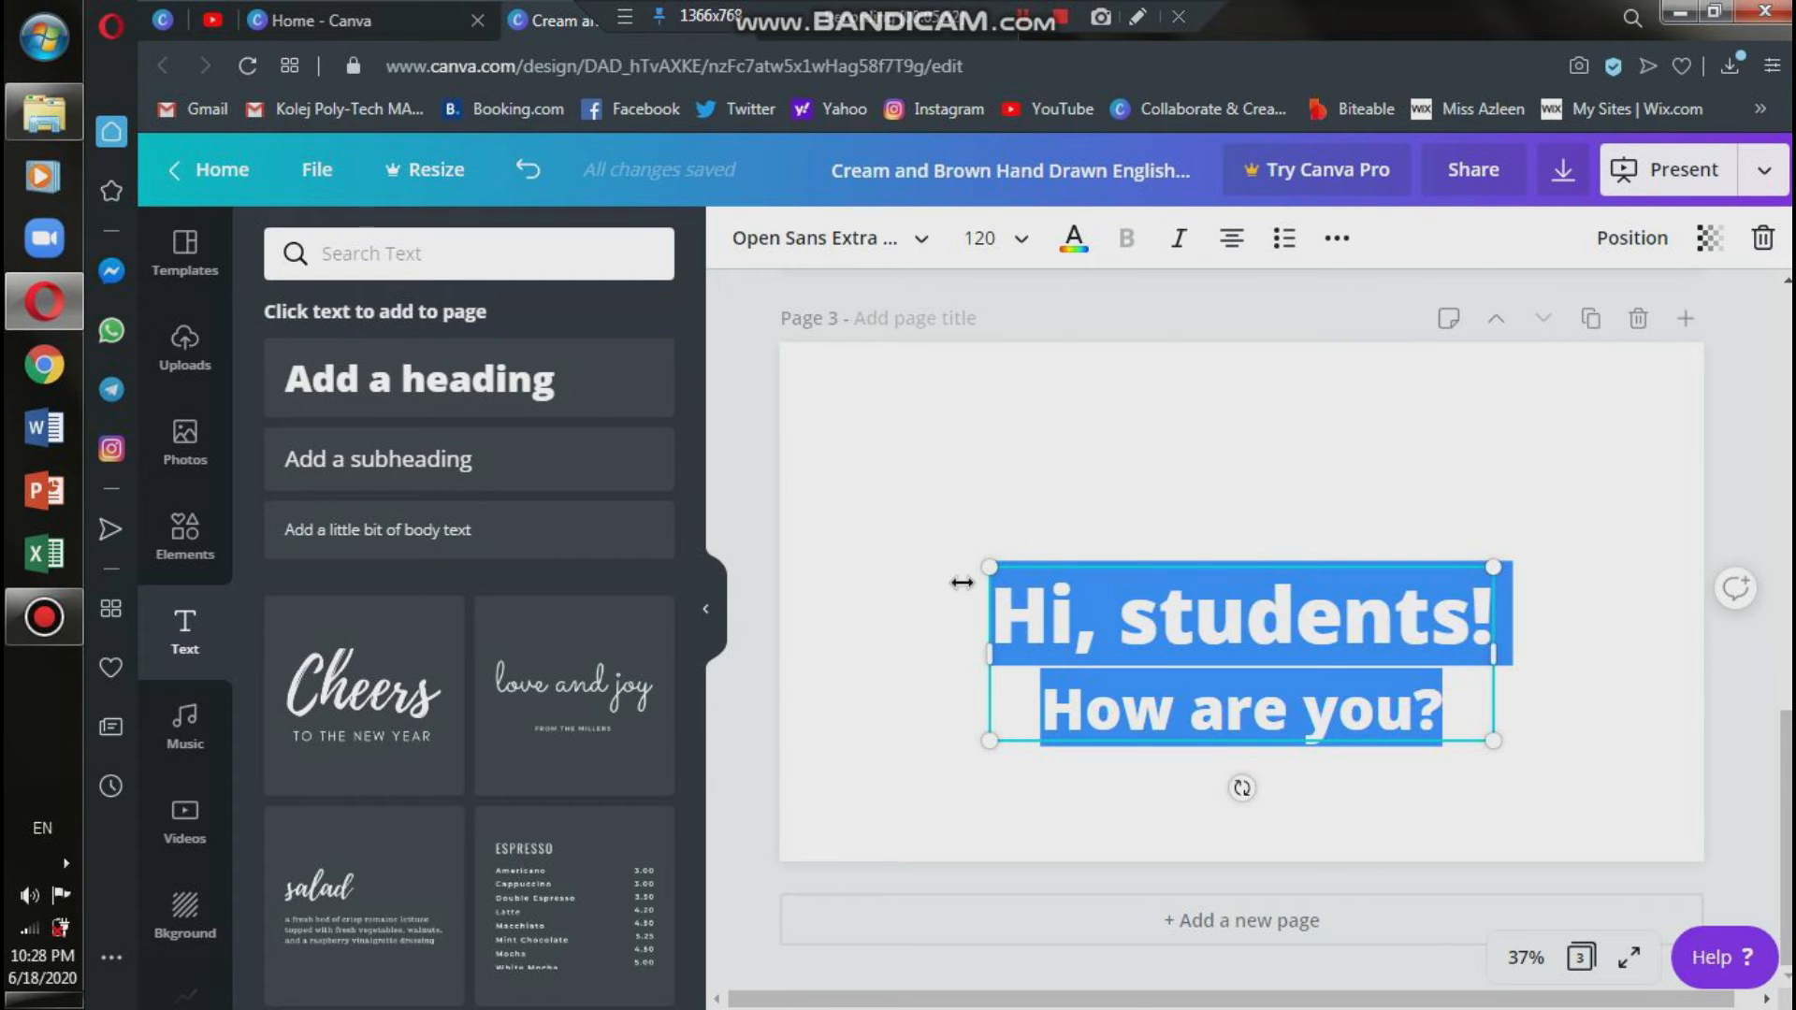
{"action": "left_click", "coordinate": [1026, 254]}
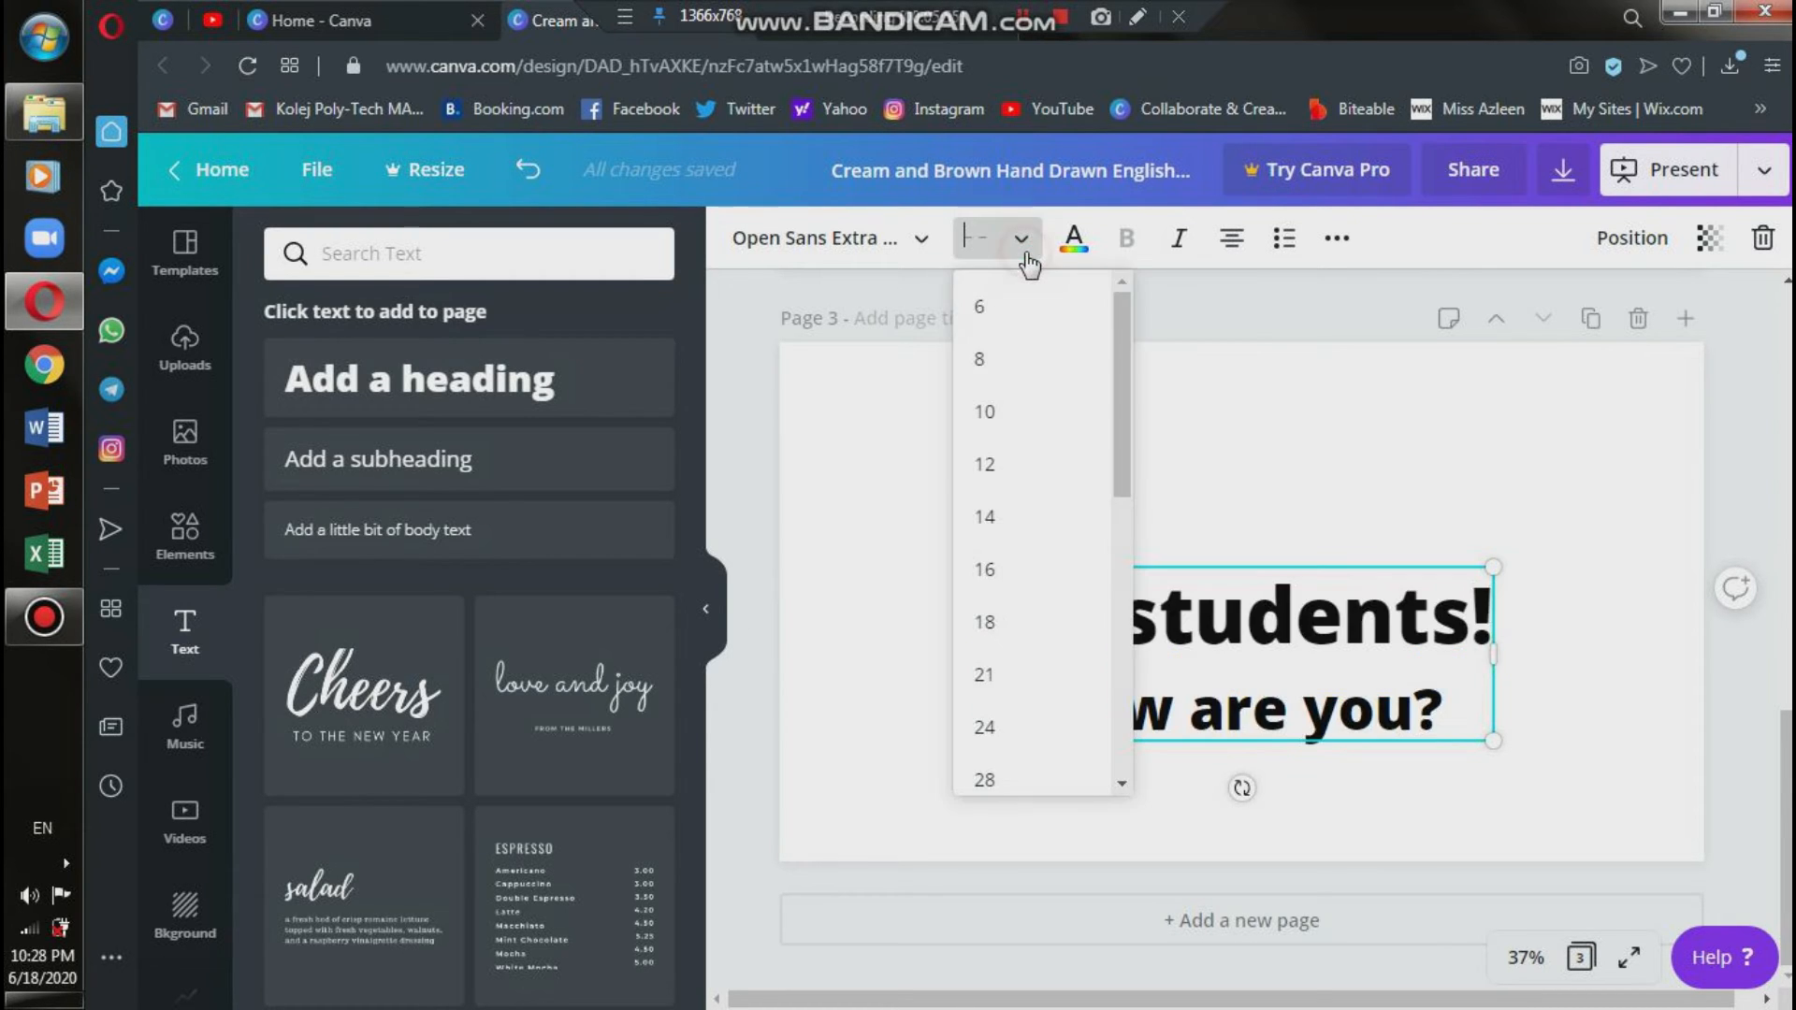
{"action": "scroll", "coordinate": [1047, 707], "scroll_direction": "down", "scroll_amount": 5}
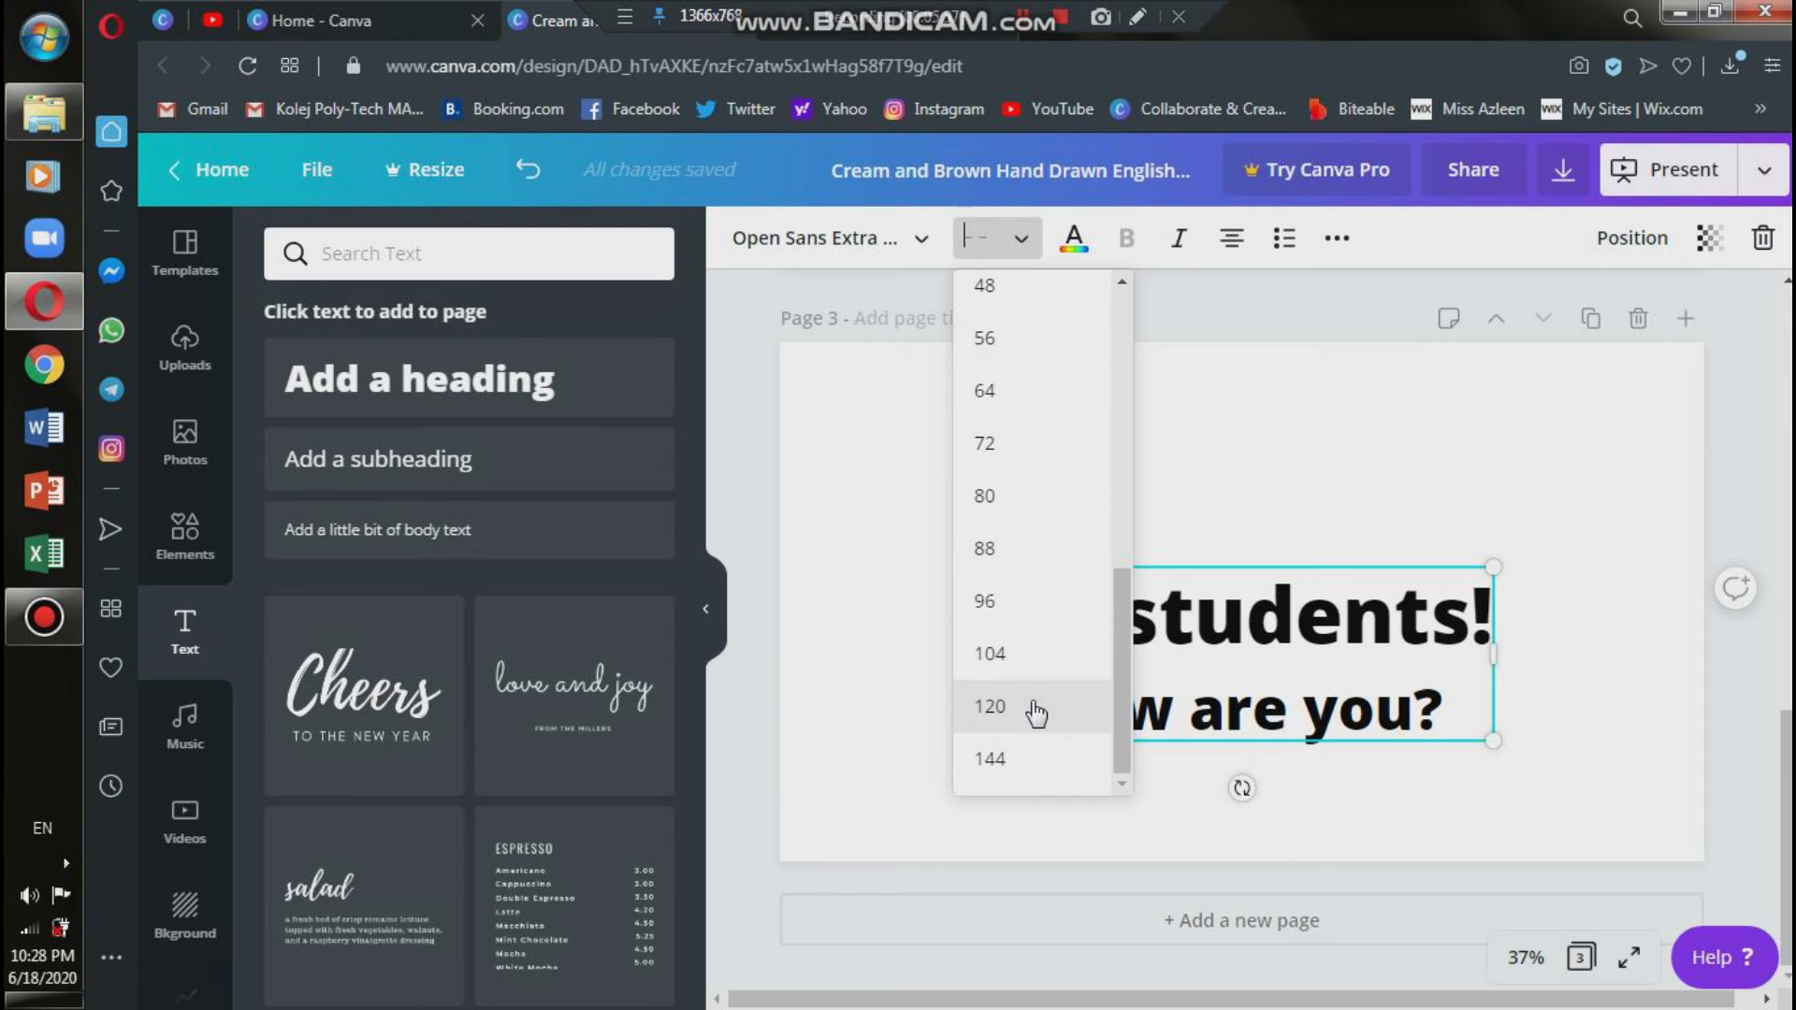
{"action": "left_click", "coordinate": [1035, 708]}
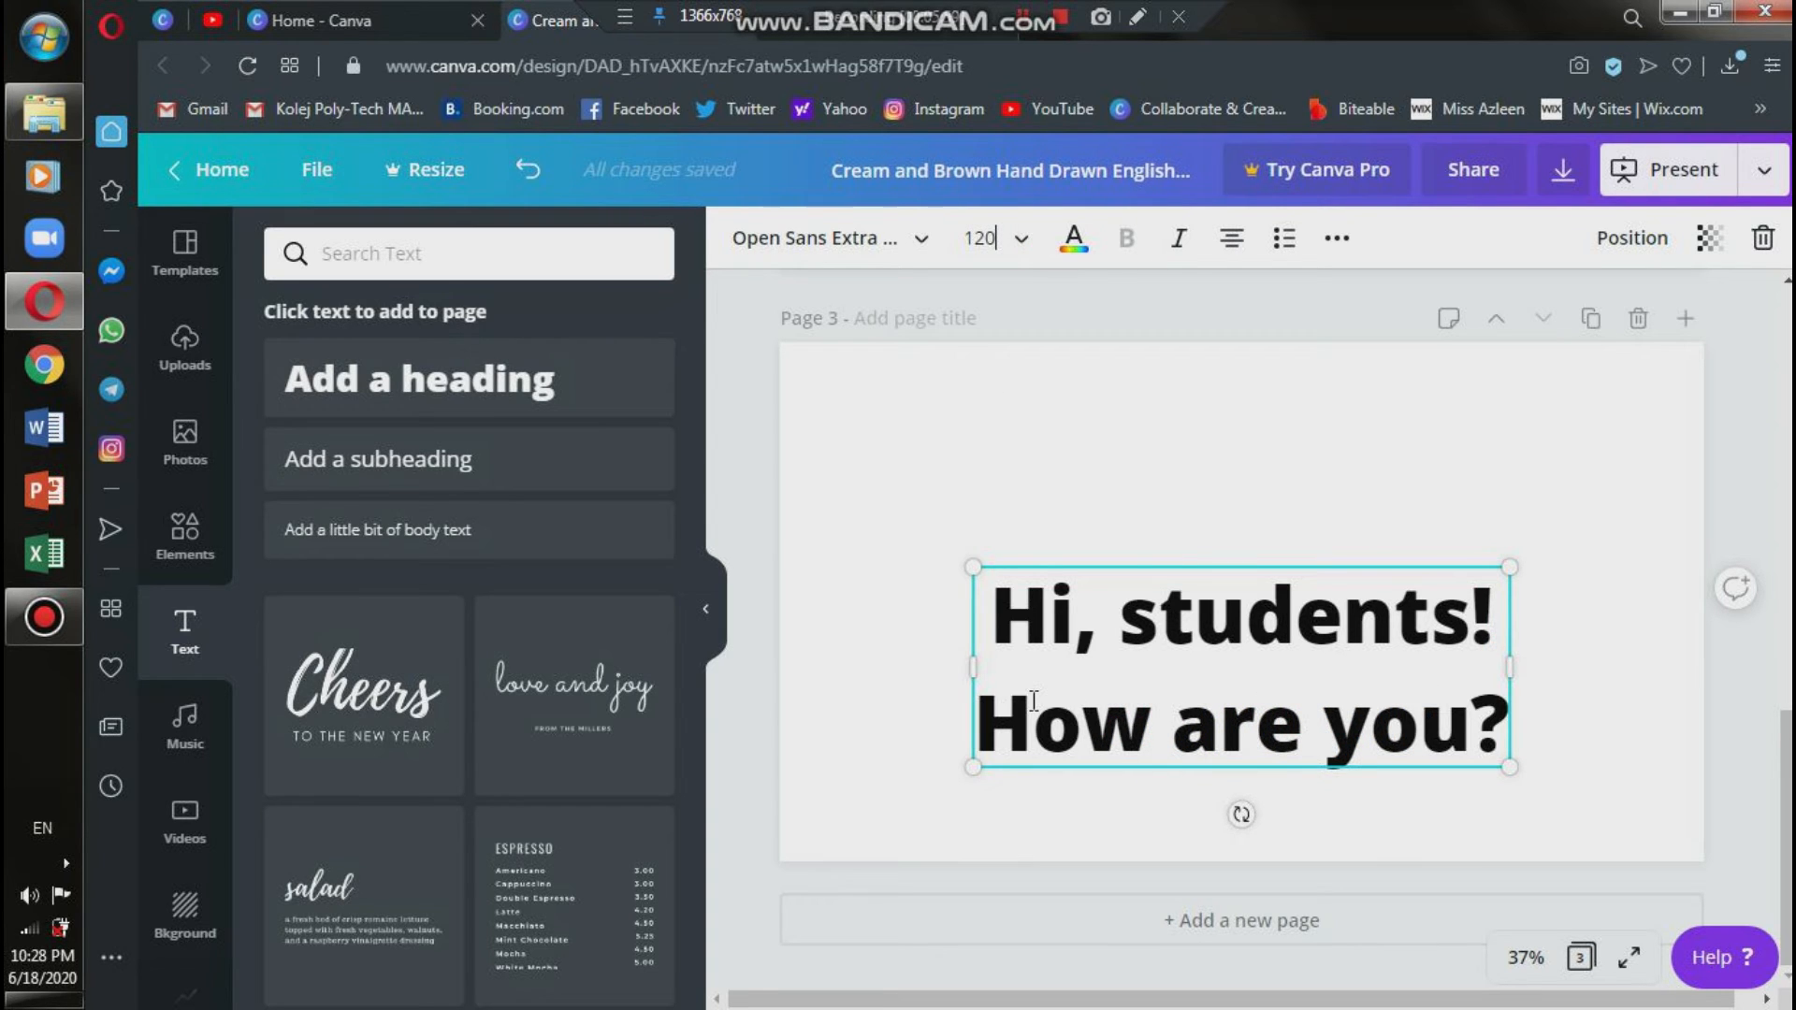
{"action": "left_click", "coordinate": [1175, 509]}
Enter a custom font size of 150 for the whole page 3 heading.
{"action": "left_click", "coordinate": [1329, 713]}
{"action": "left_click", "coordinate": [979, 238]}
{"action": "type", "text": "150"}
{"action": "key", "text": "Return"}
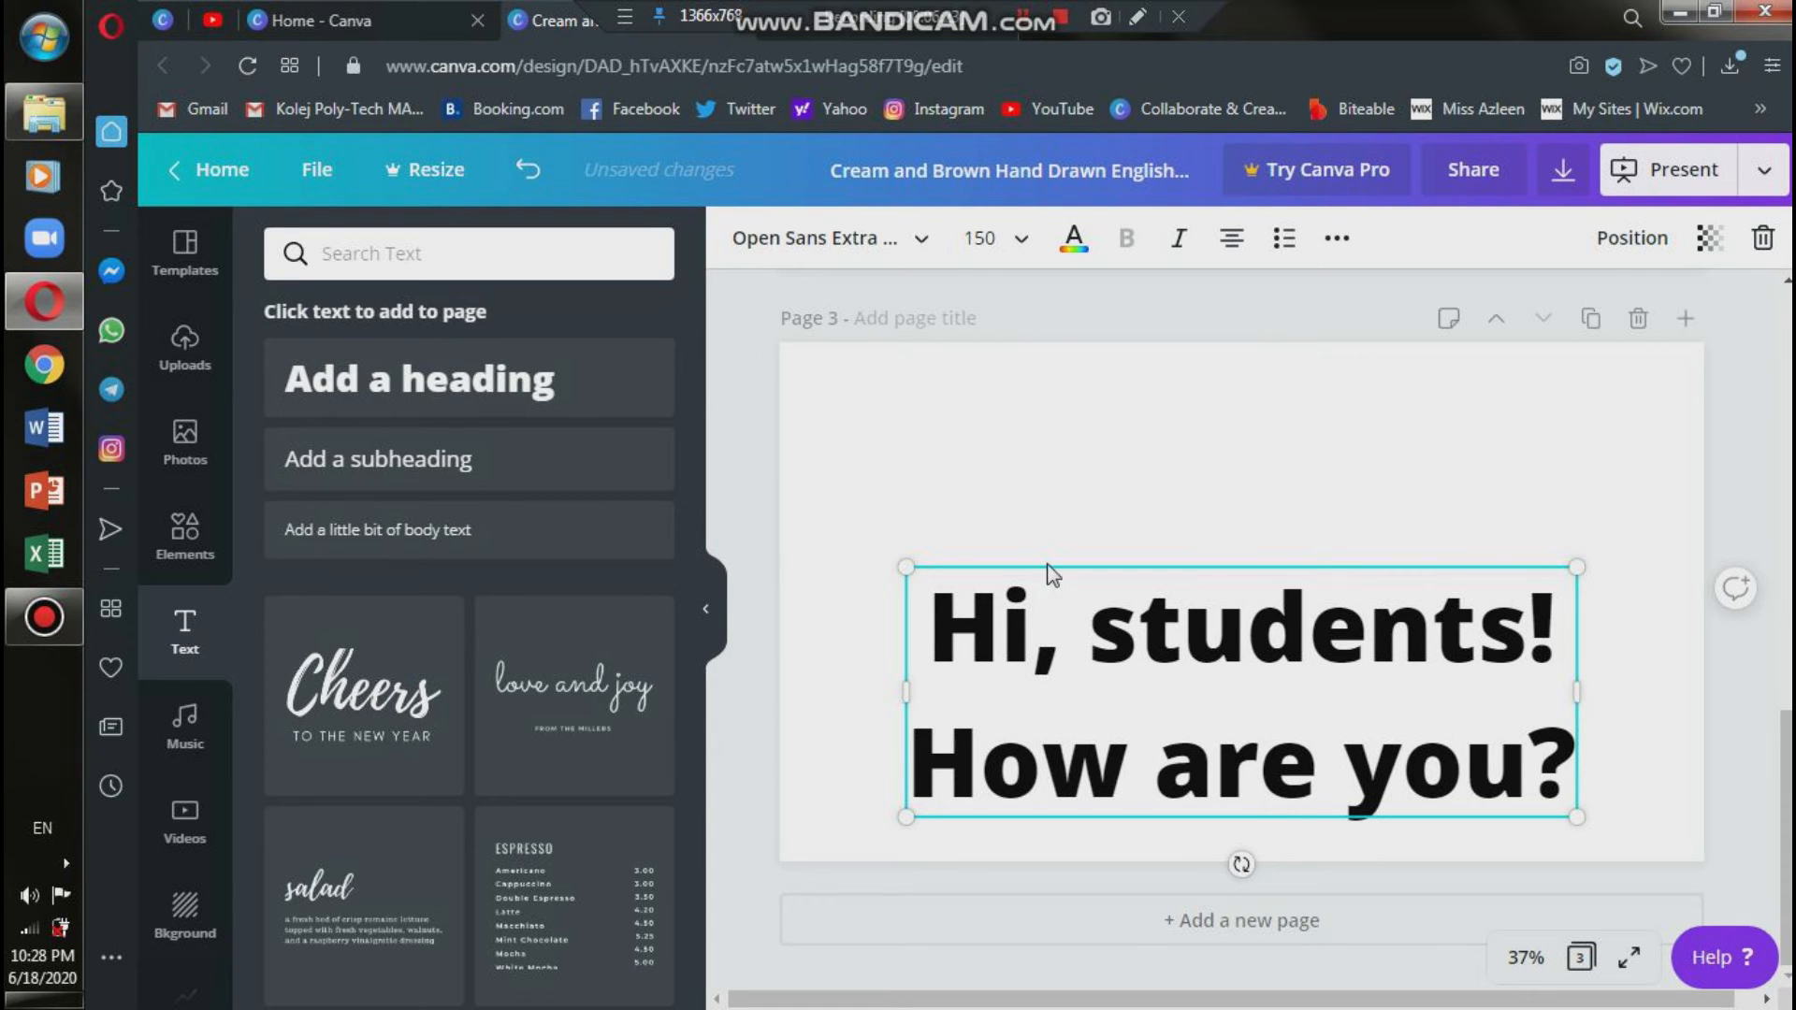
Enlarge the page 3 heading box until its font size is about 195 and centre it on the page.
{"action": "left_click_drag", "start_coordinate": [1251, 621], "coordinate": [1255, 501]}
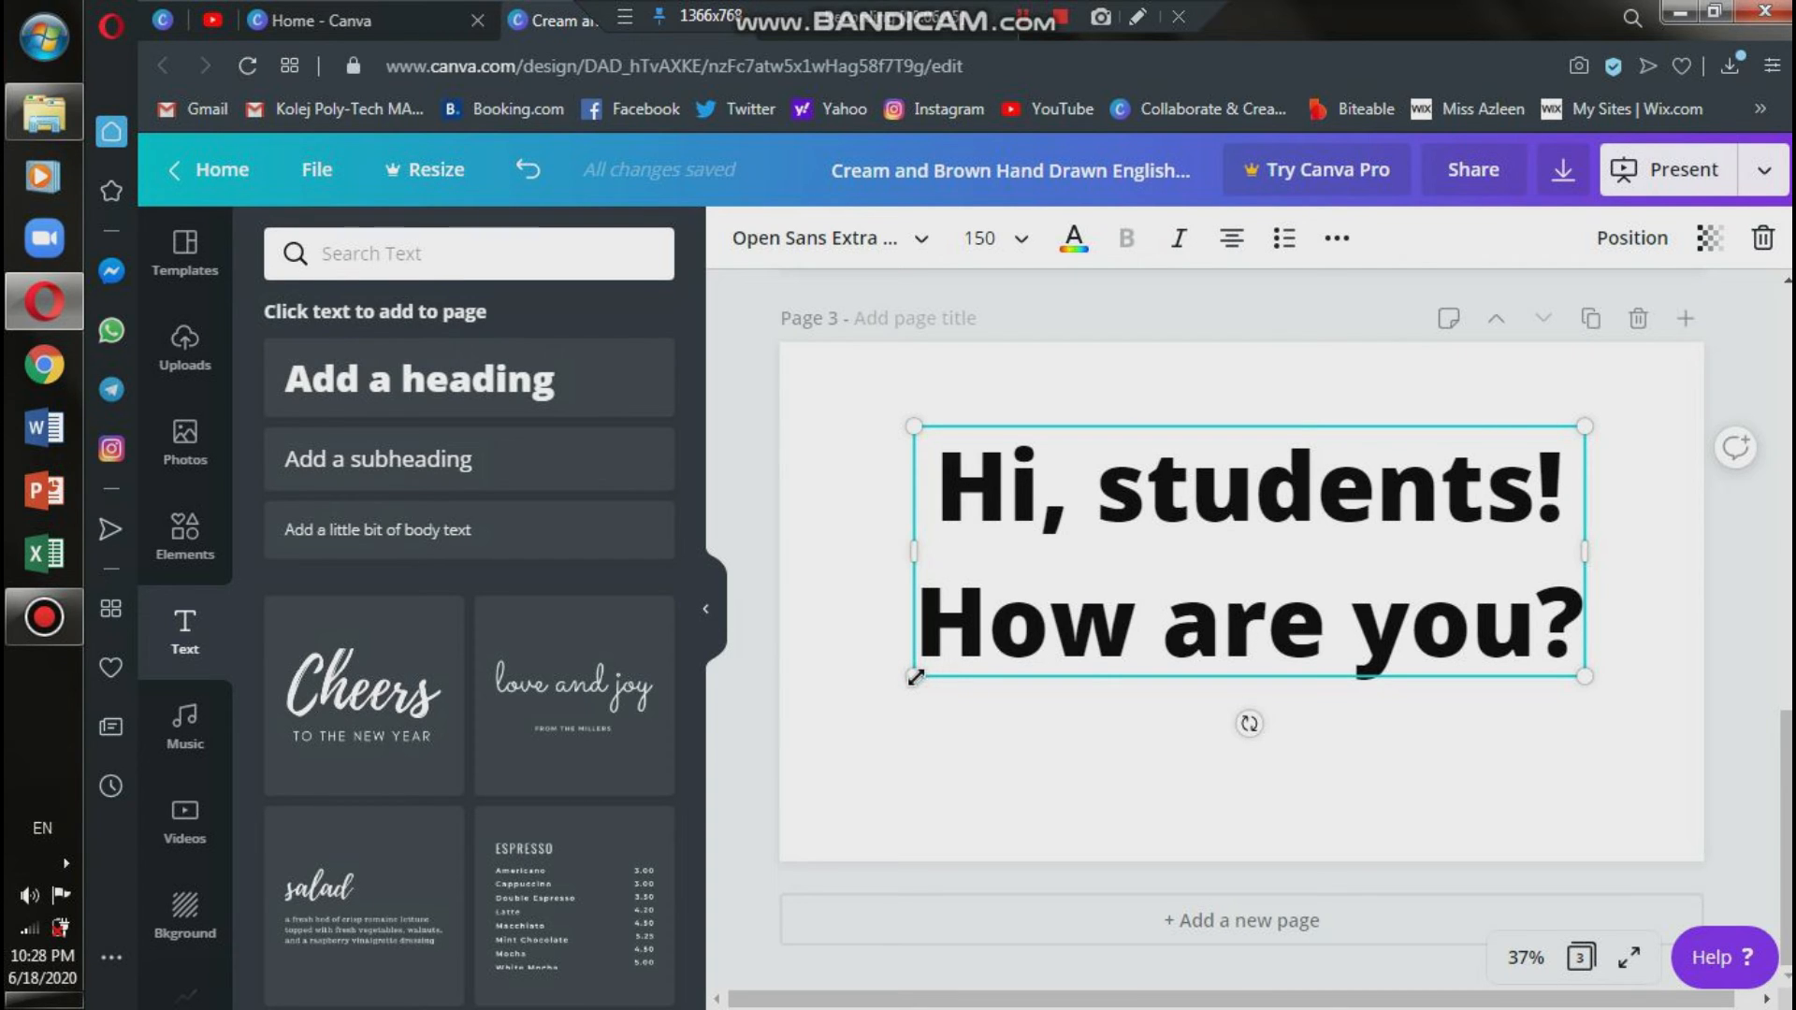
{"action": "left_click_drag", "start_coordinate": [914, 676], "coordinate": [739, 828]}
{"action": "left_click_drag", "start_coordinate": [1061, 535], "coordinate": [1152, 549]}
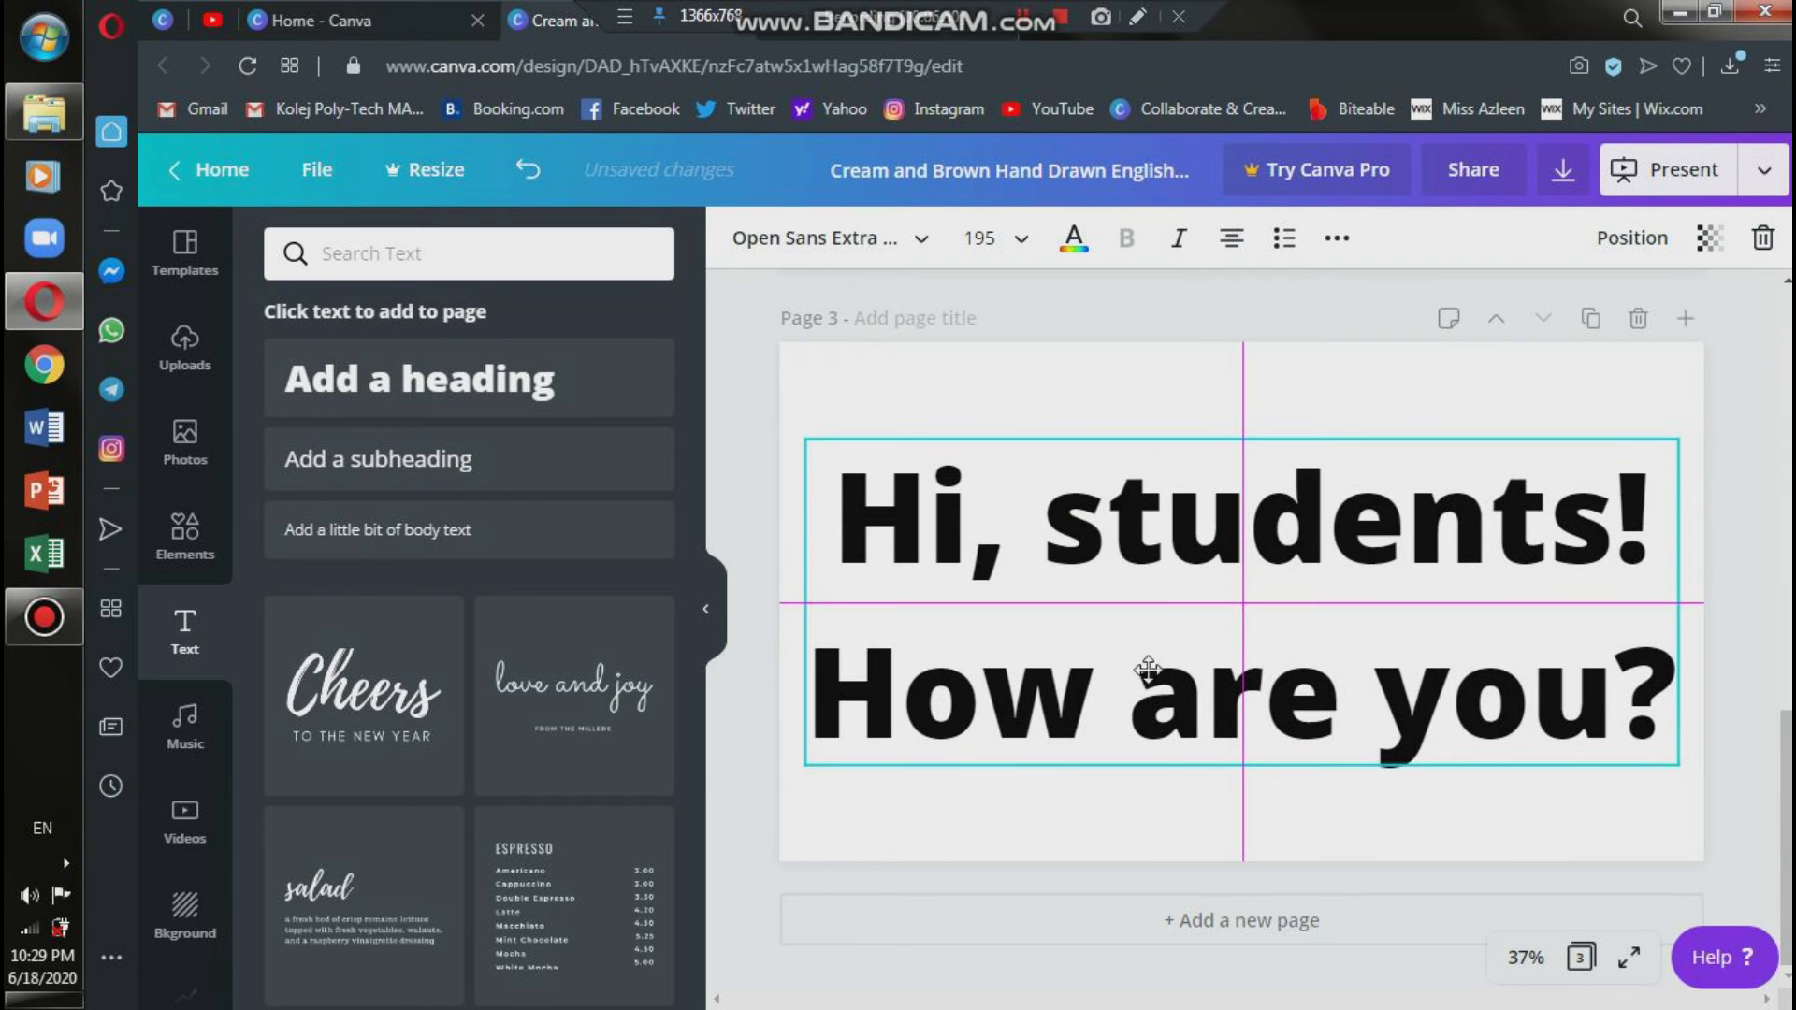
{"action": "left_click", "coordinate": [1159, 812]}
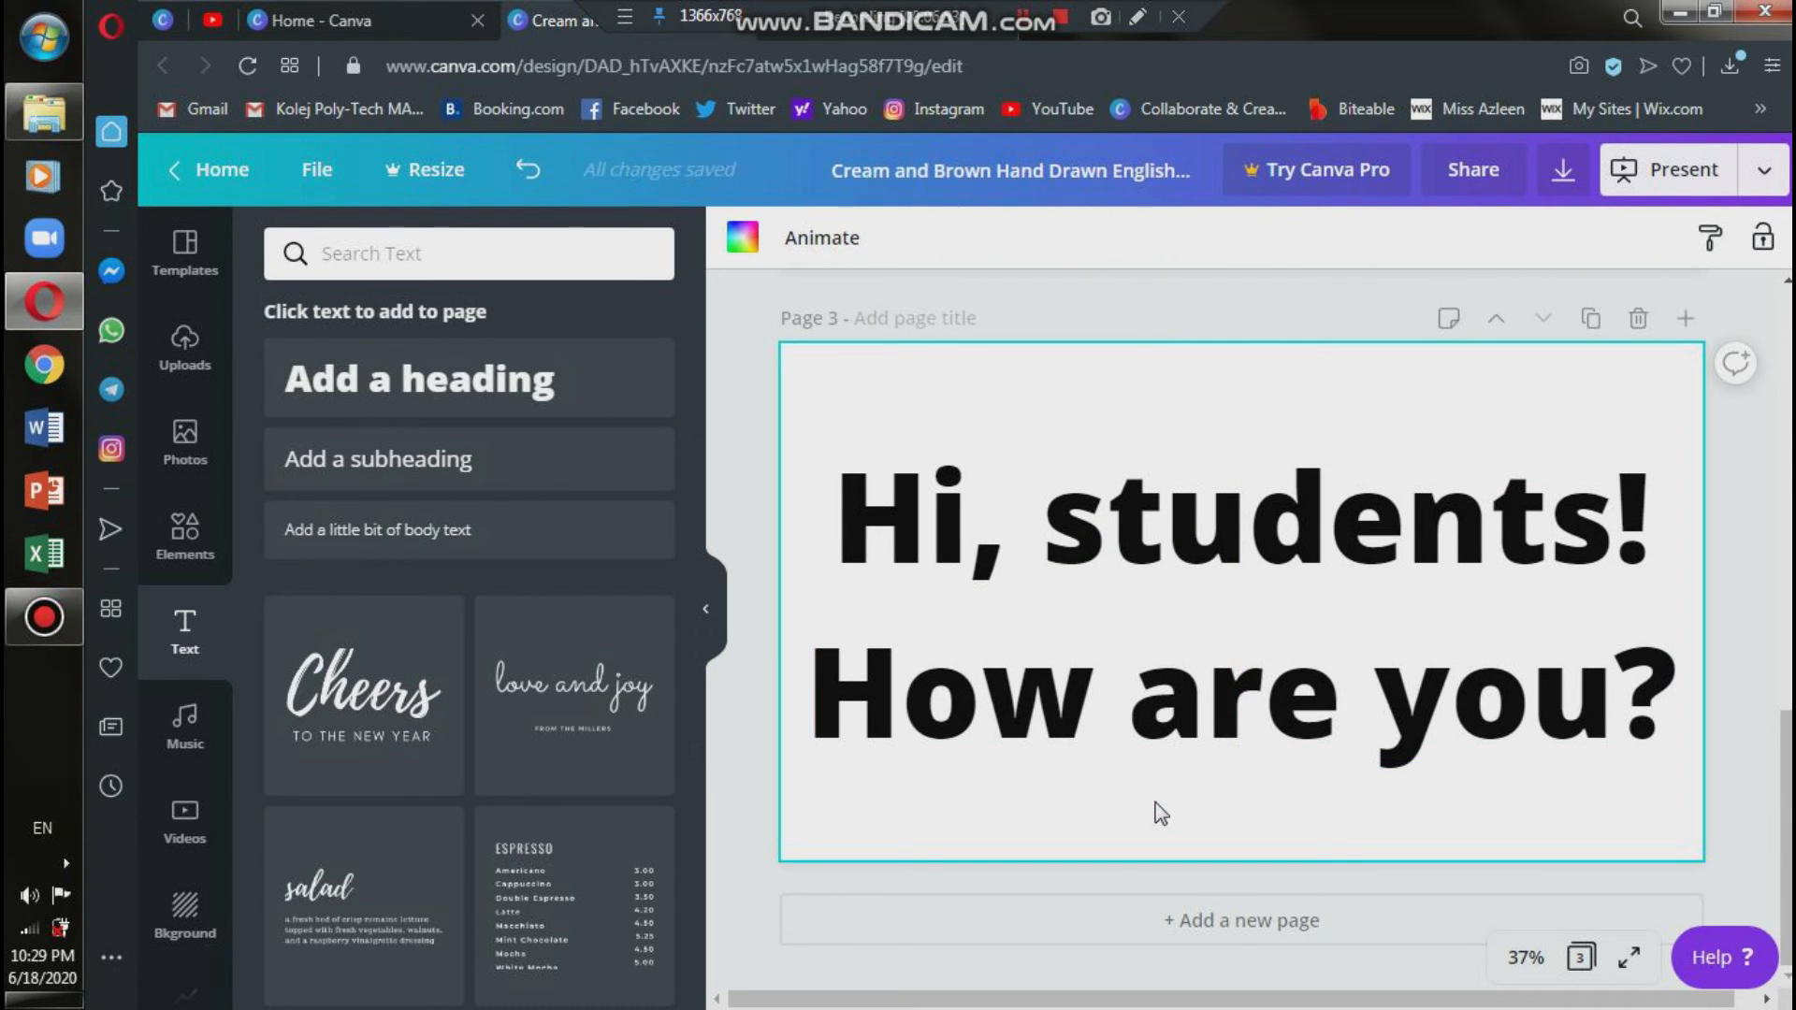
{"action": "left_click", "coordinate": [1754, 522]}
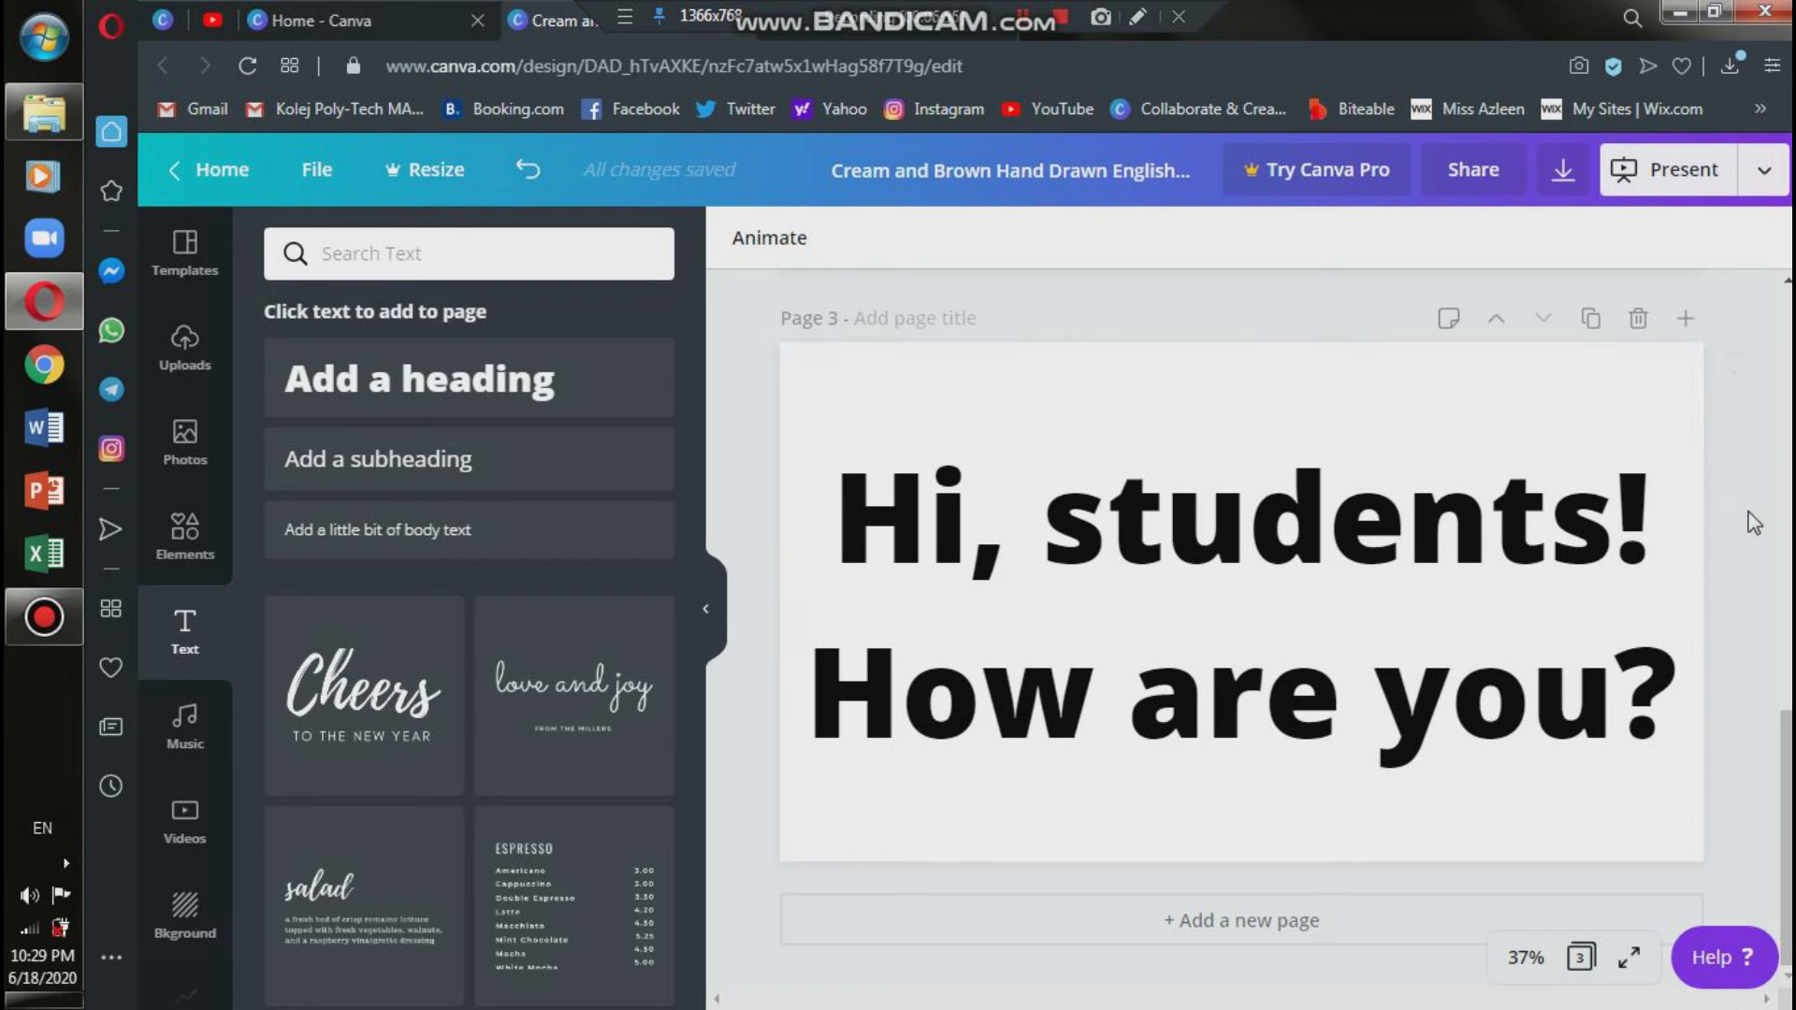
Reduce the line height of the page 3 heading to about 0.84.
{"action": "left_click", "coordinate": [1447, 620]}
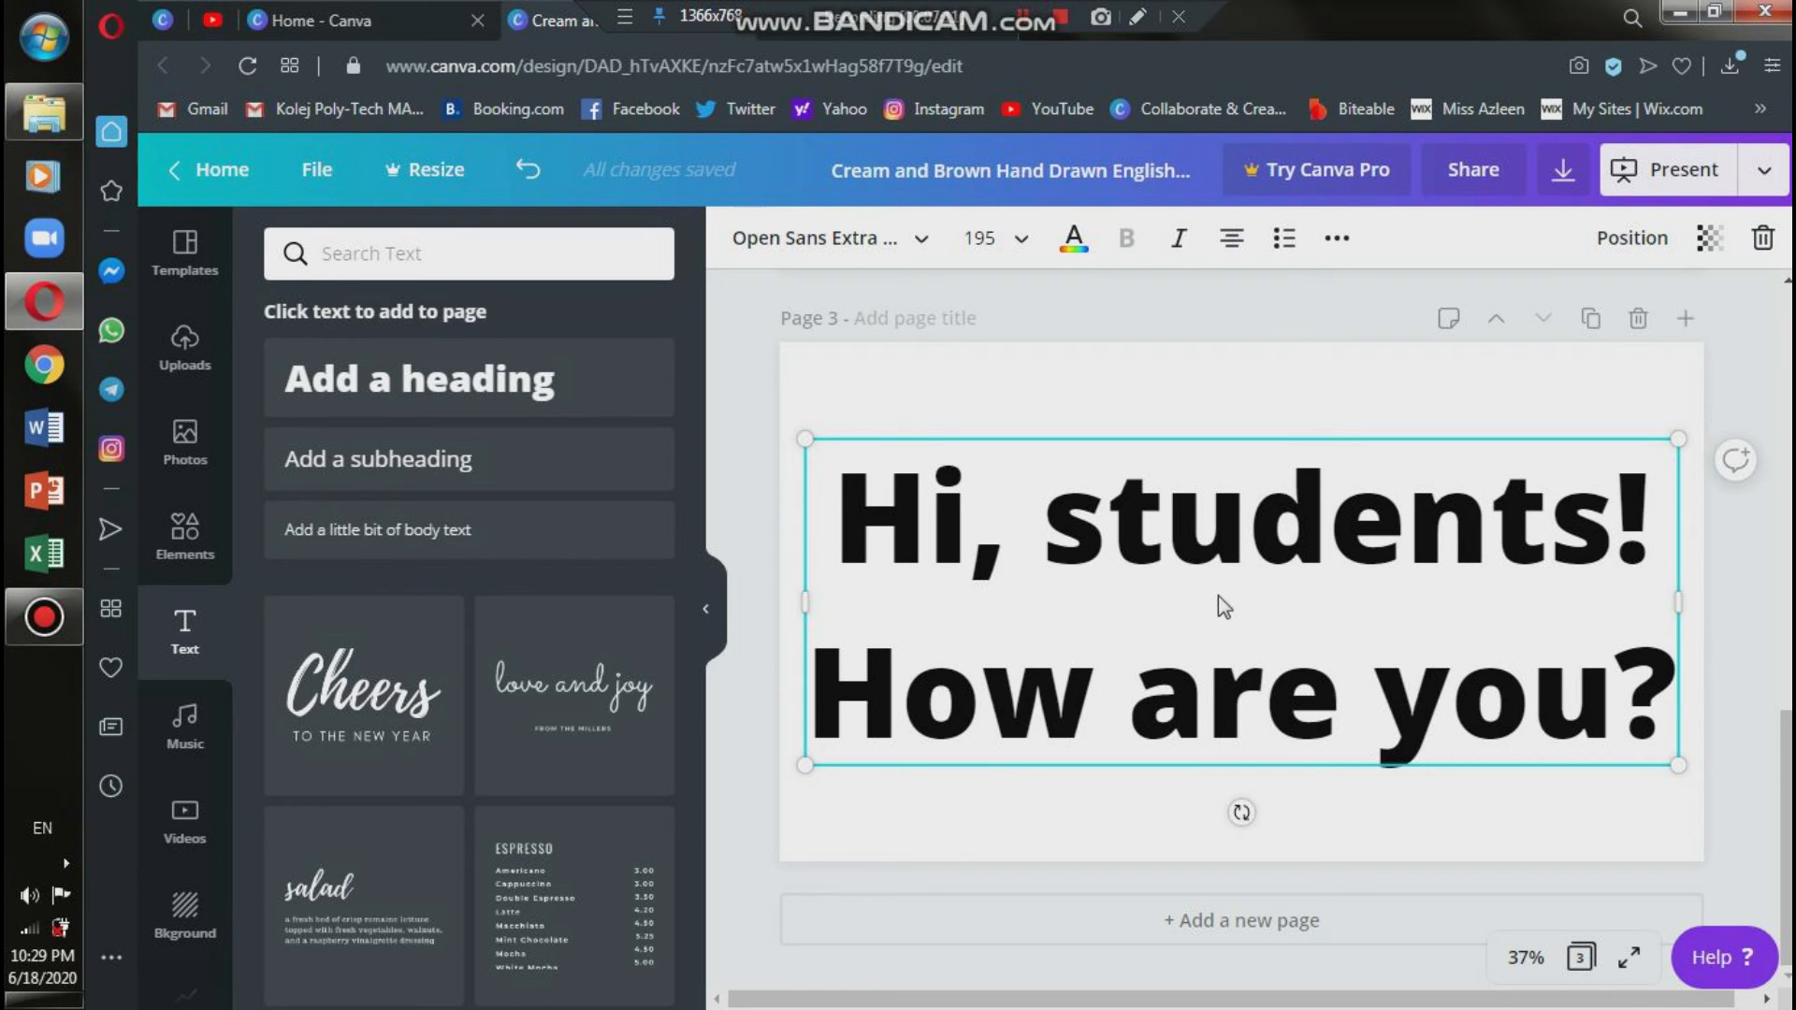
{"action": "left_click", "coordinate": [1336, 242]}
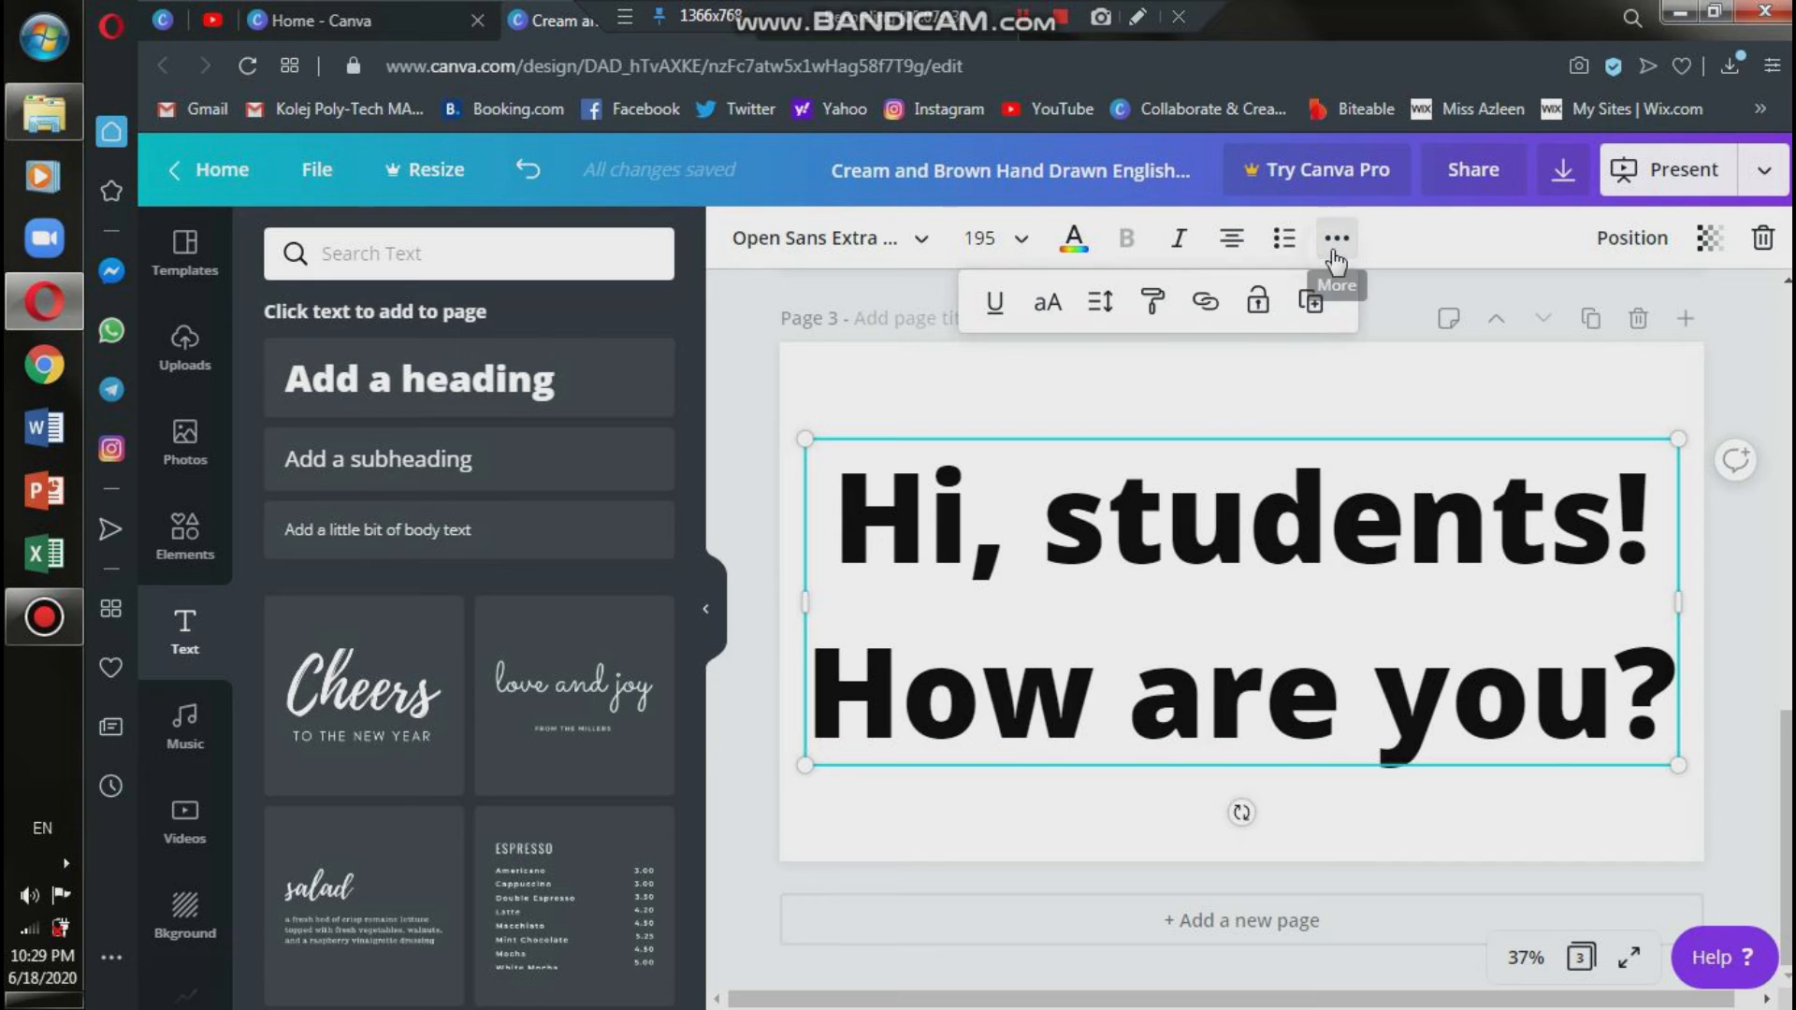
{"action": "left_click", "coordinate": [1099, 317]}
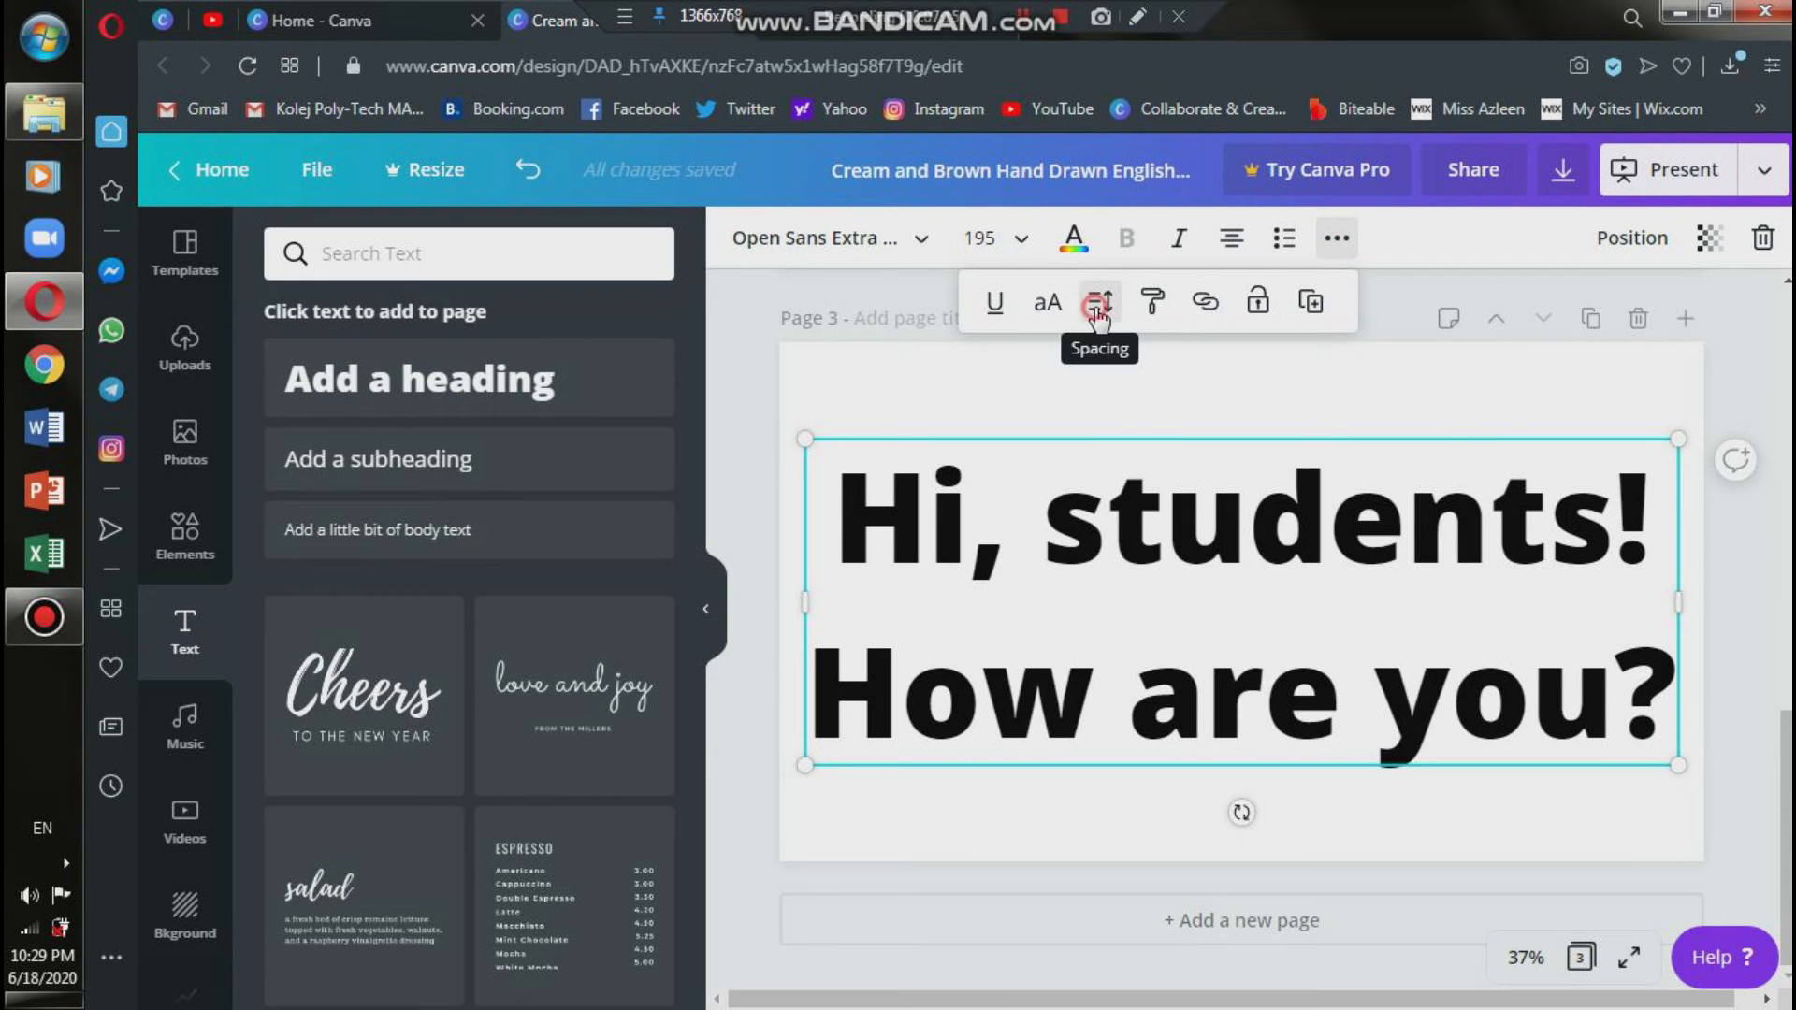
{"action": "left_click_drag", "start_coordinate": [1311, 445], "coordinate": [1263, 471]}
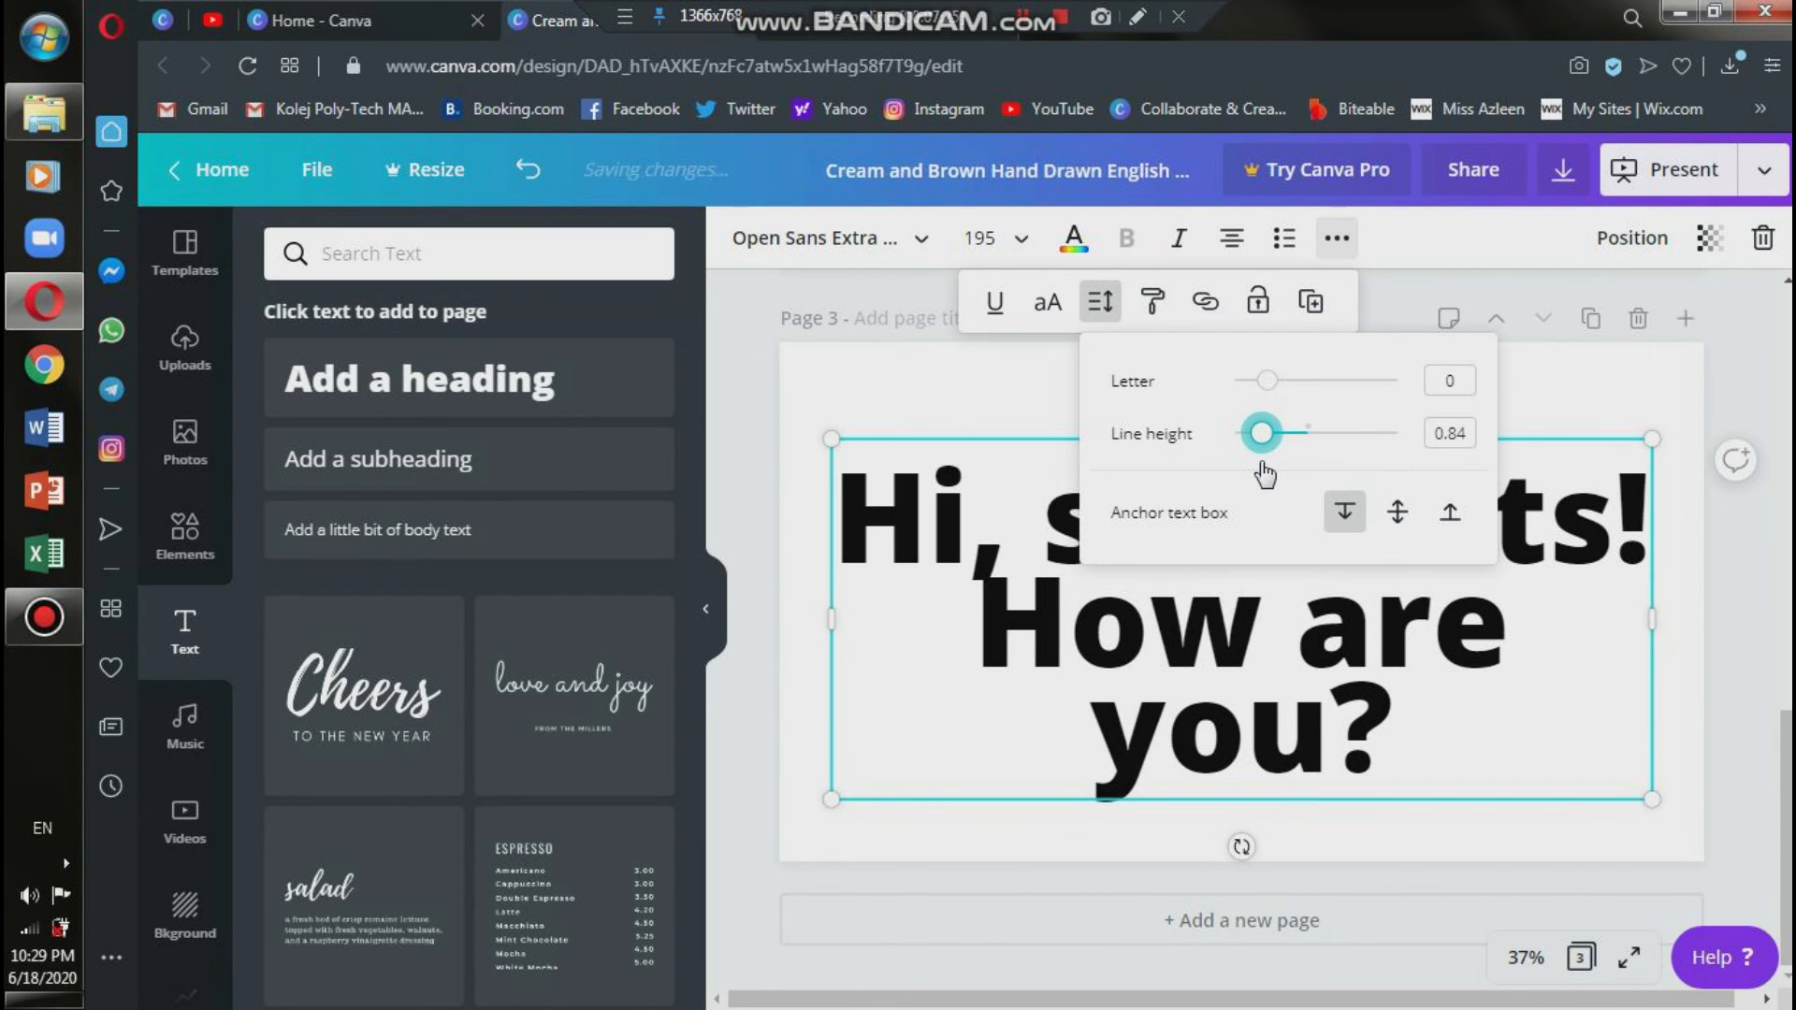
Increase the line height of the whole page 3 heading to about 1.02.
{"action": "left_click", "coordinate": [1426, 719]}
{"action": "left_click_drag", "start_coordinate": [1386, 734], "coordinate": [857, 520]}
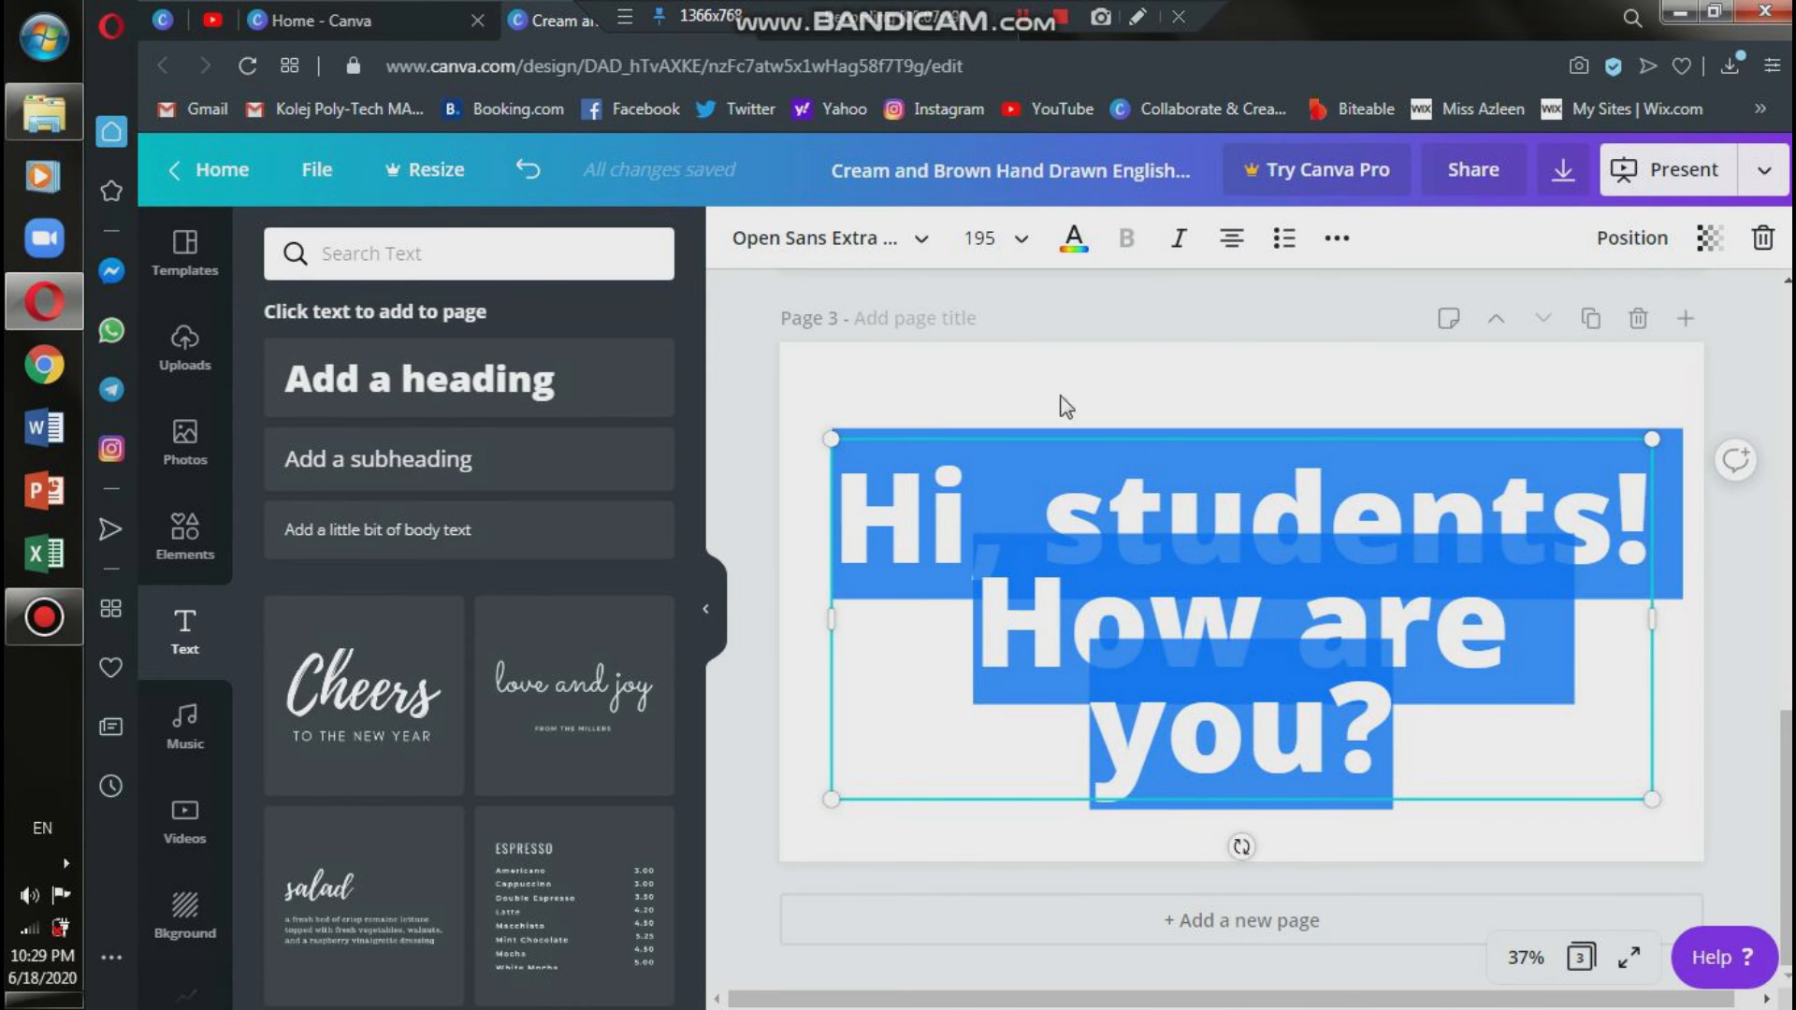
{"action": "left_click", "coordinate": [1337, 239]}
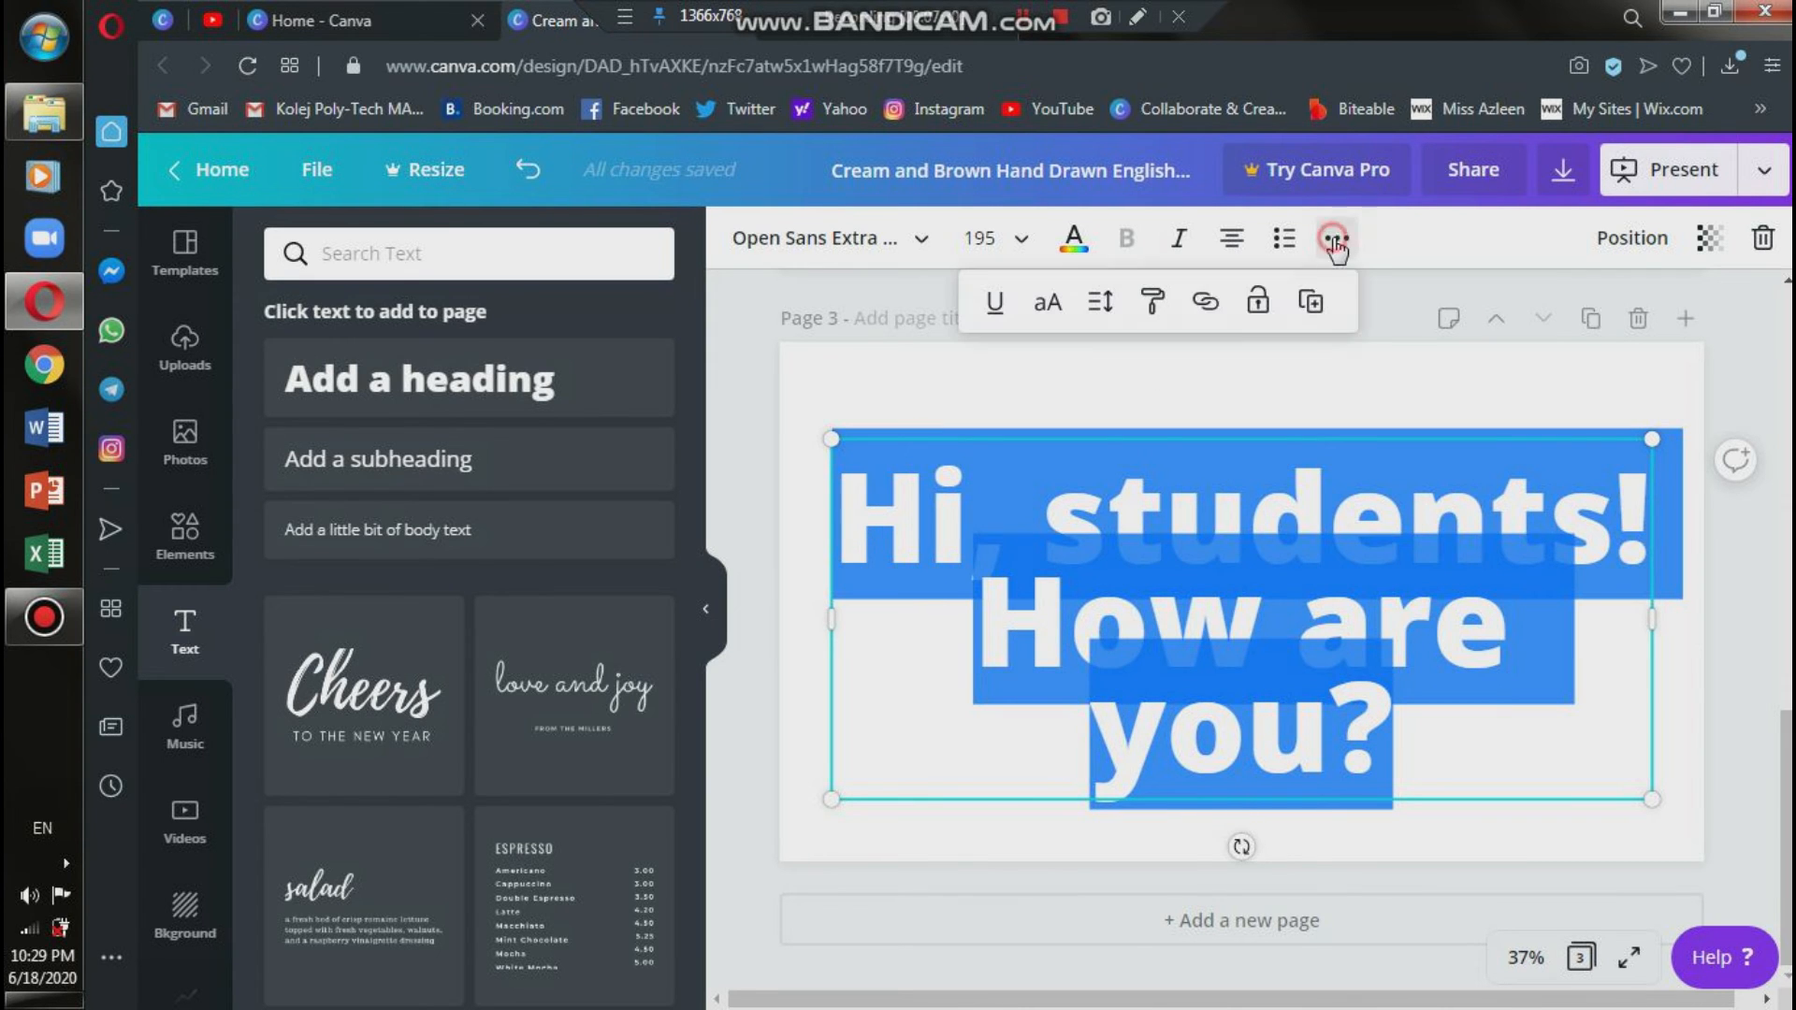
{"action": "left_click", "coordinate": [1100, 301]}
{"action": "left_click_drag", "start_coordinate": [1265, 433], "coordinate": [1280, 449]}
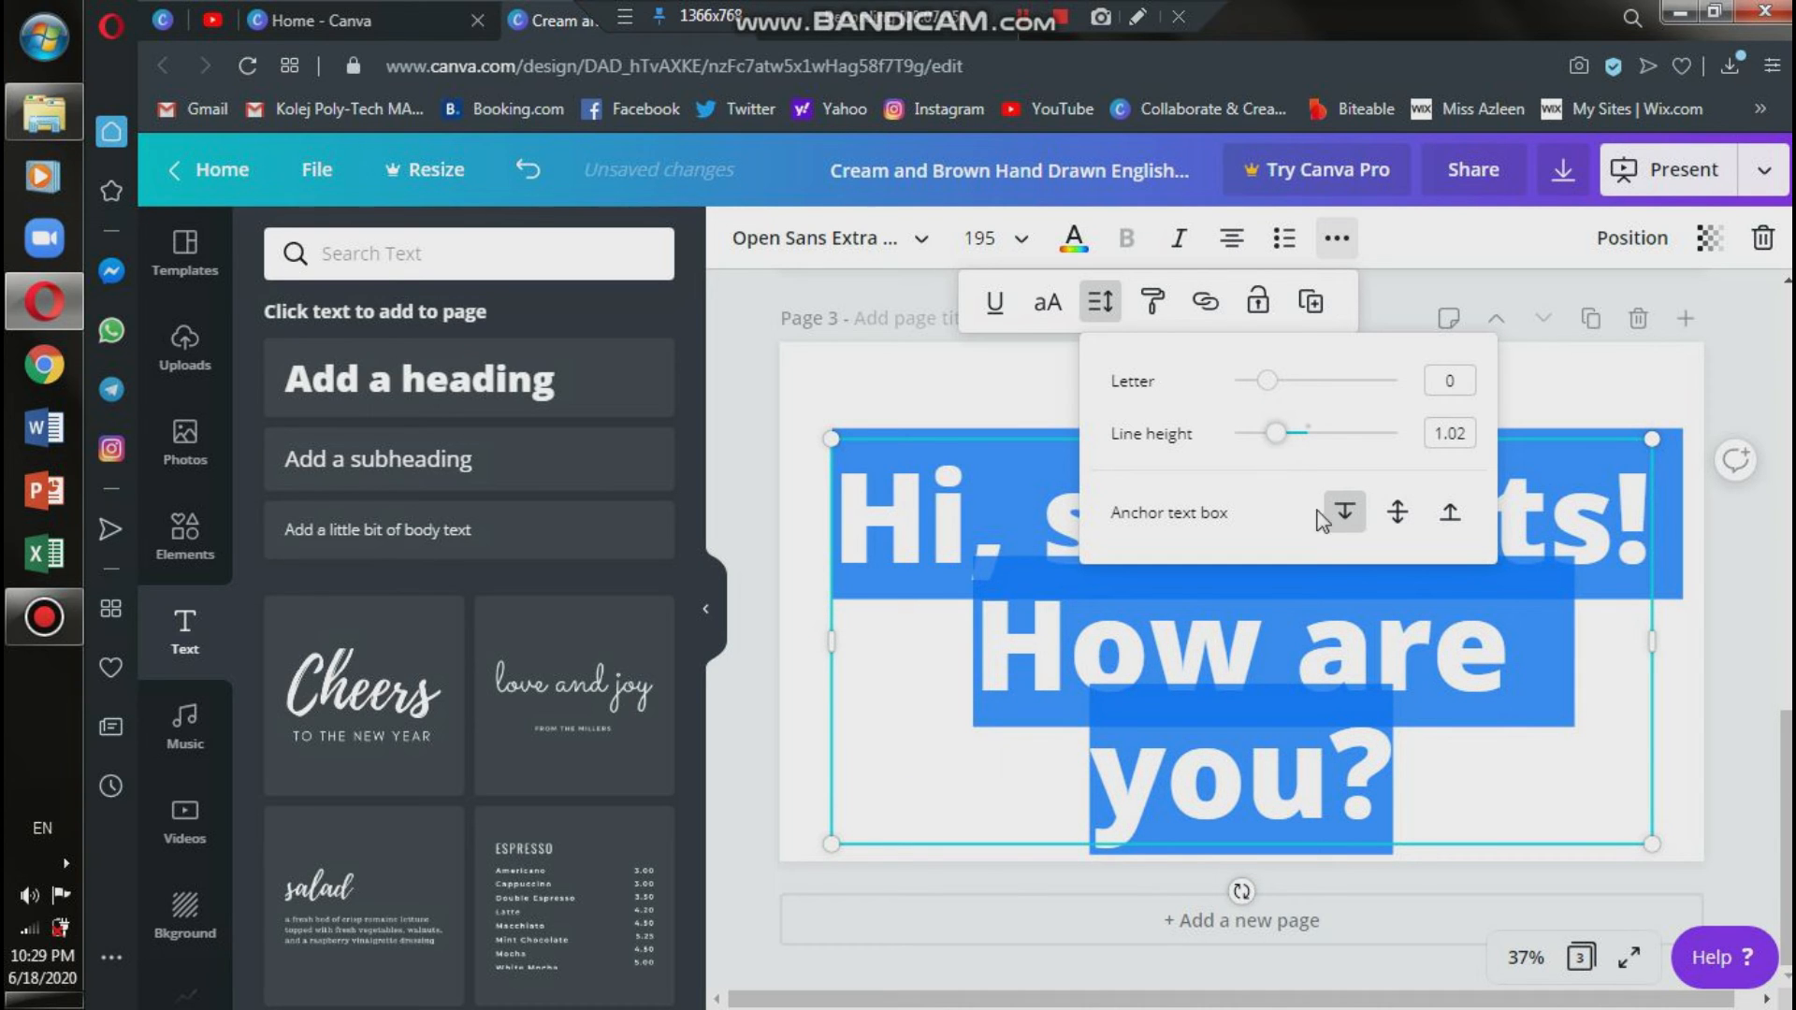
{"action": "left_click", "coordinate": [1715, 711]}
Set the font size of the whole page 3 heading to 170.
{"action": "left_click", "coordinate": [1414, 751]}
{"action": "left_click_drag", "start_coordinate": [1404, 774], "coordinate": [875, 421]}
{"action": "left_click", "coordinate": [1018, 245]}
{"action": "left_click", "coordinate": [998, 236]}
{"action": "type", "text": "170"}
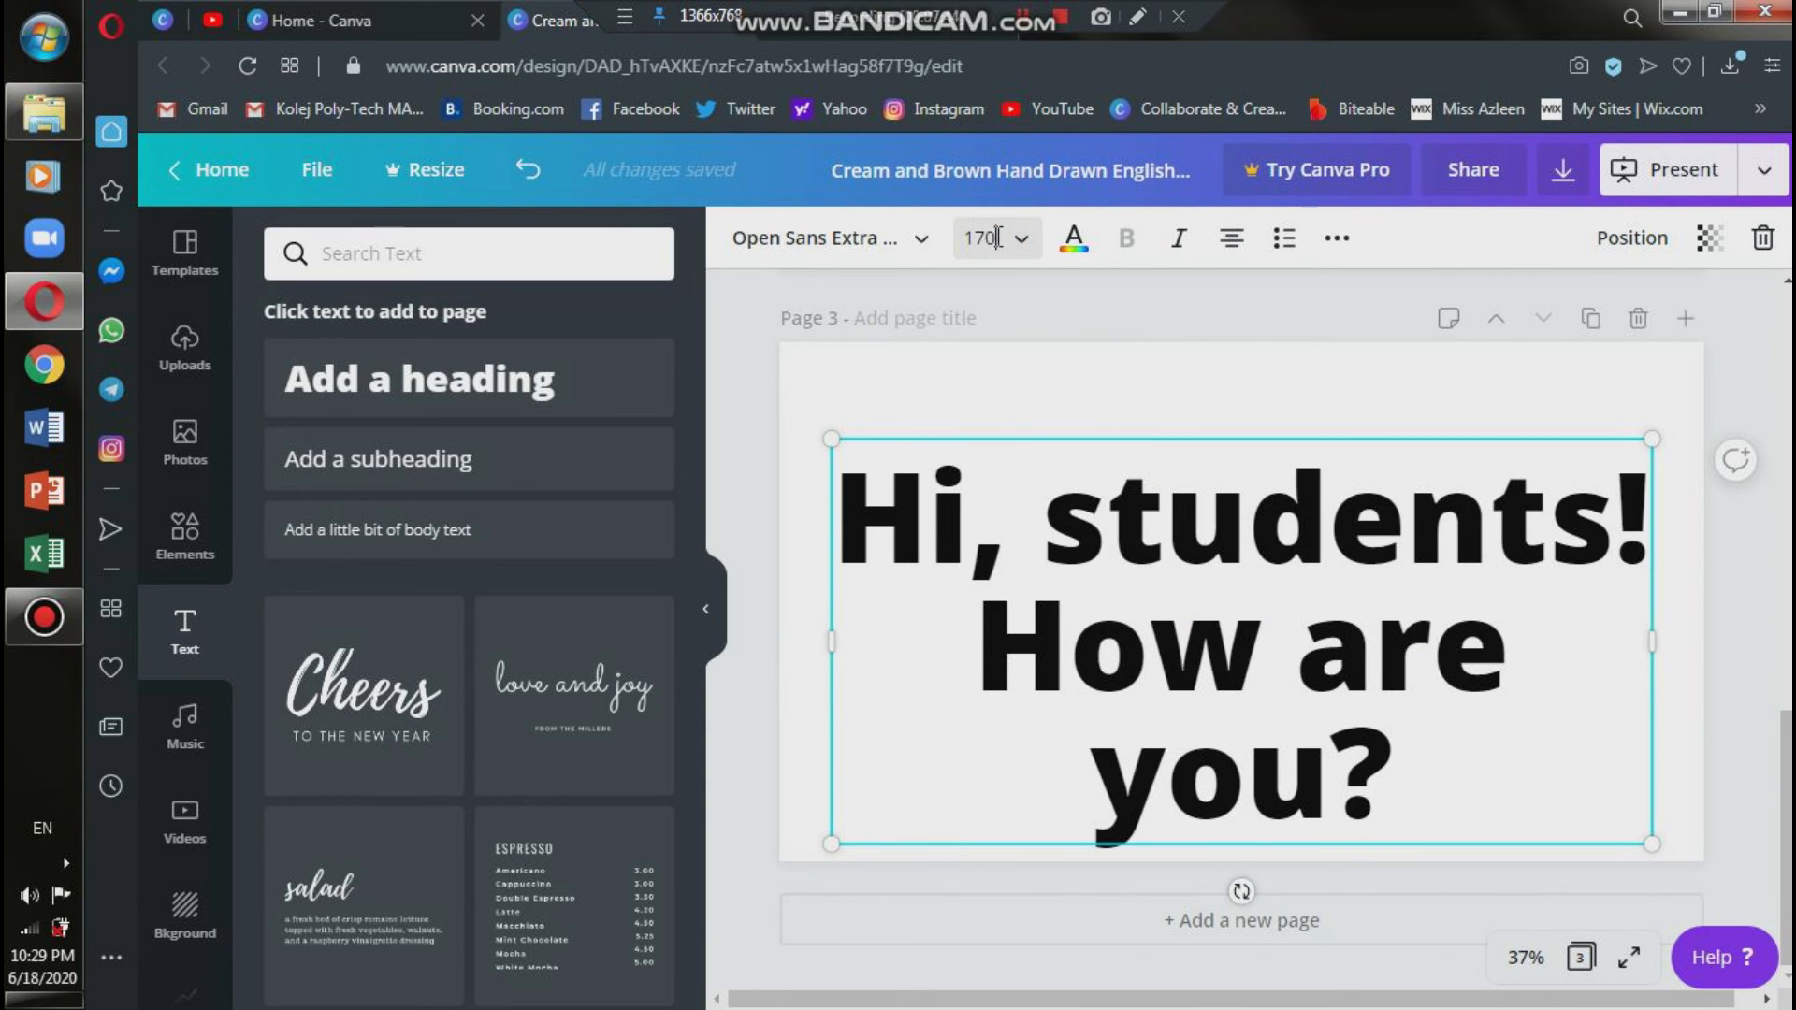
{"action": "key", "text": "Return"}
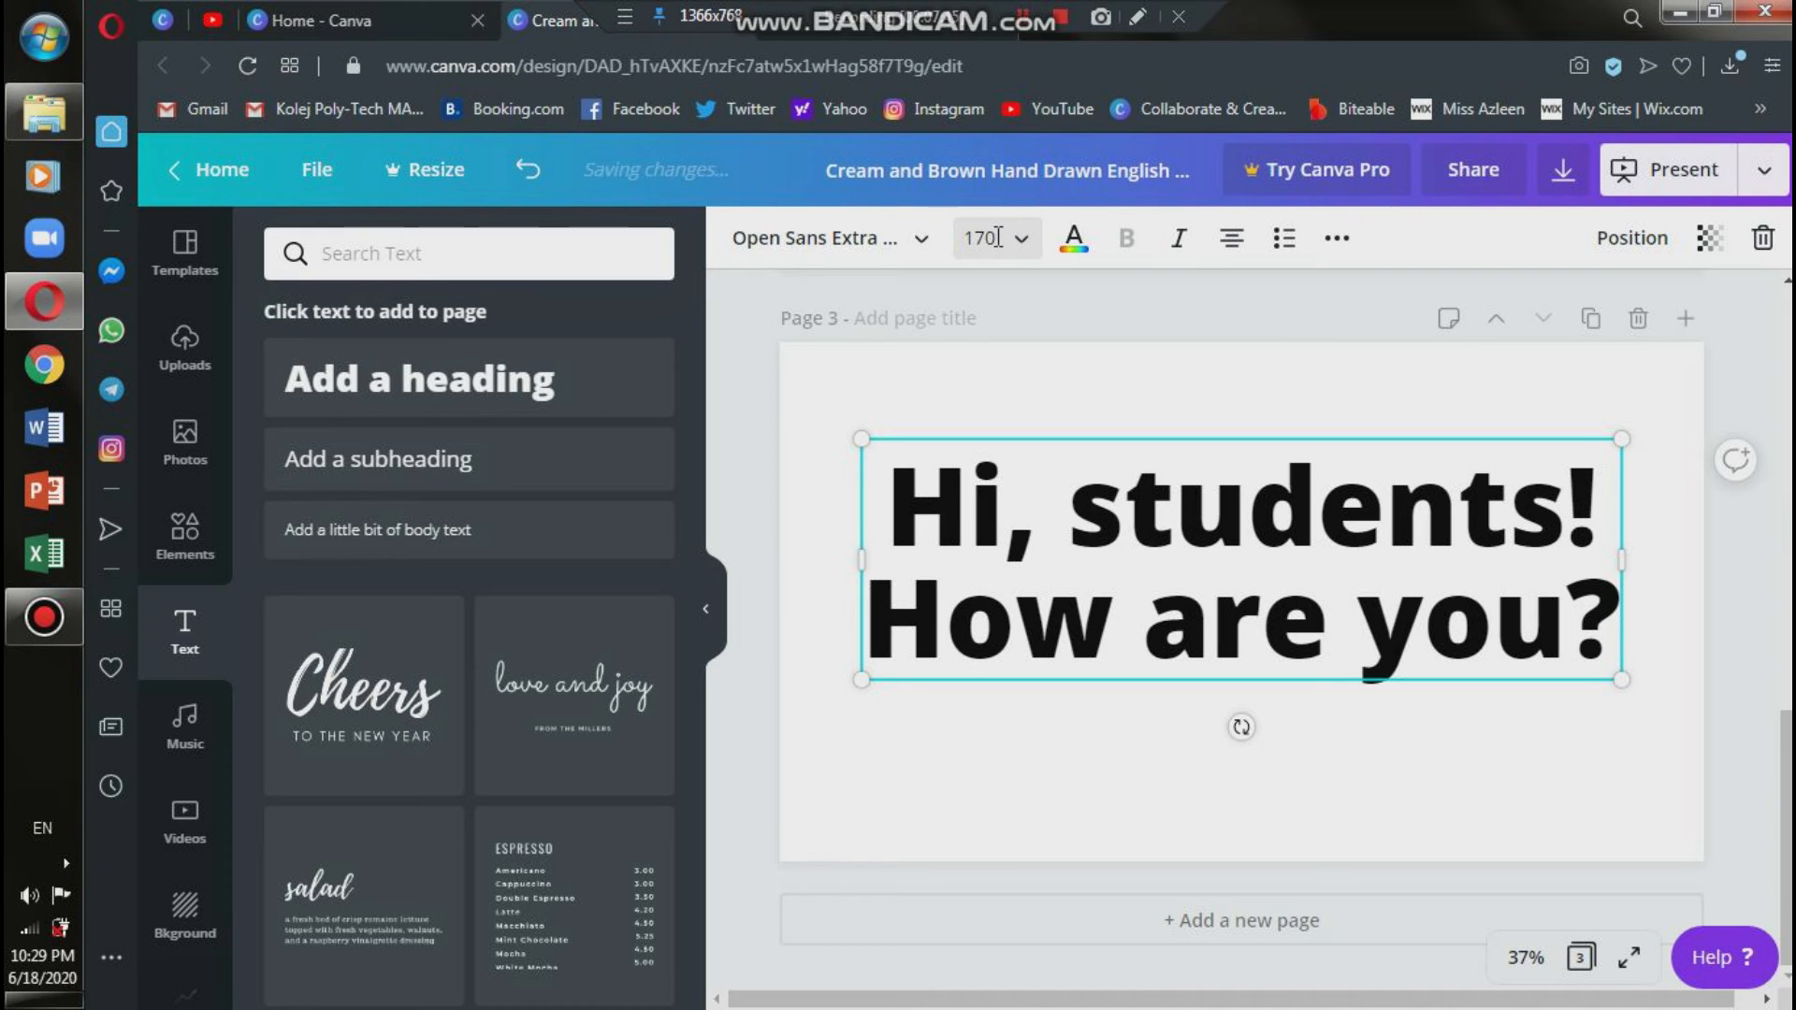
{"action": "left_click", "coordinate": [1751, 574]}
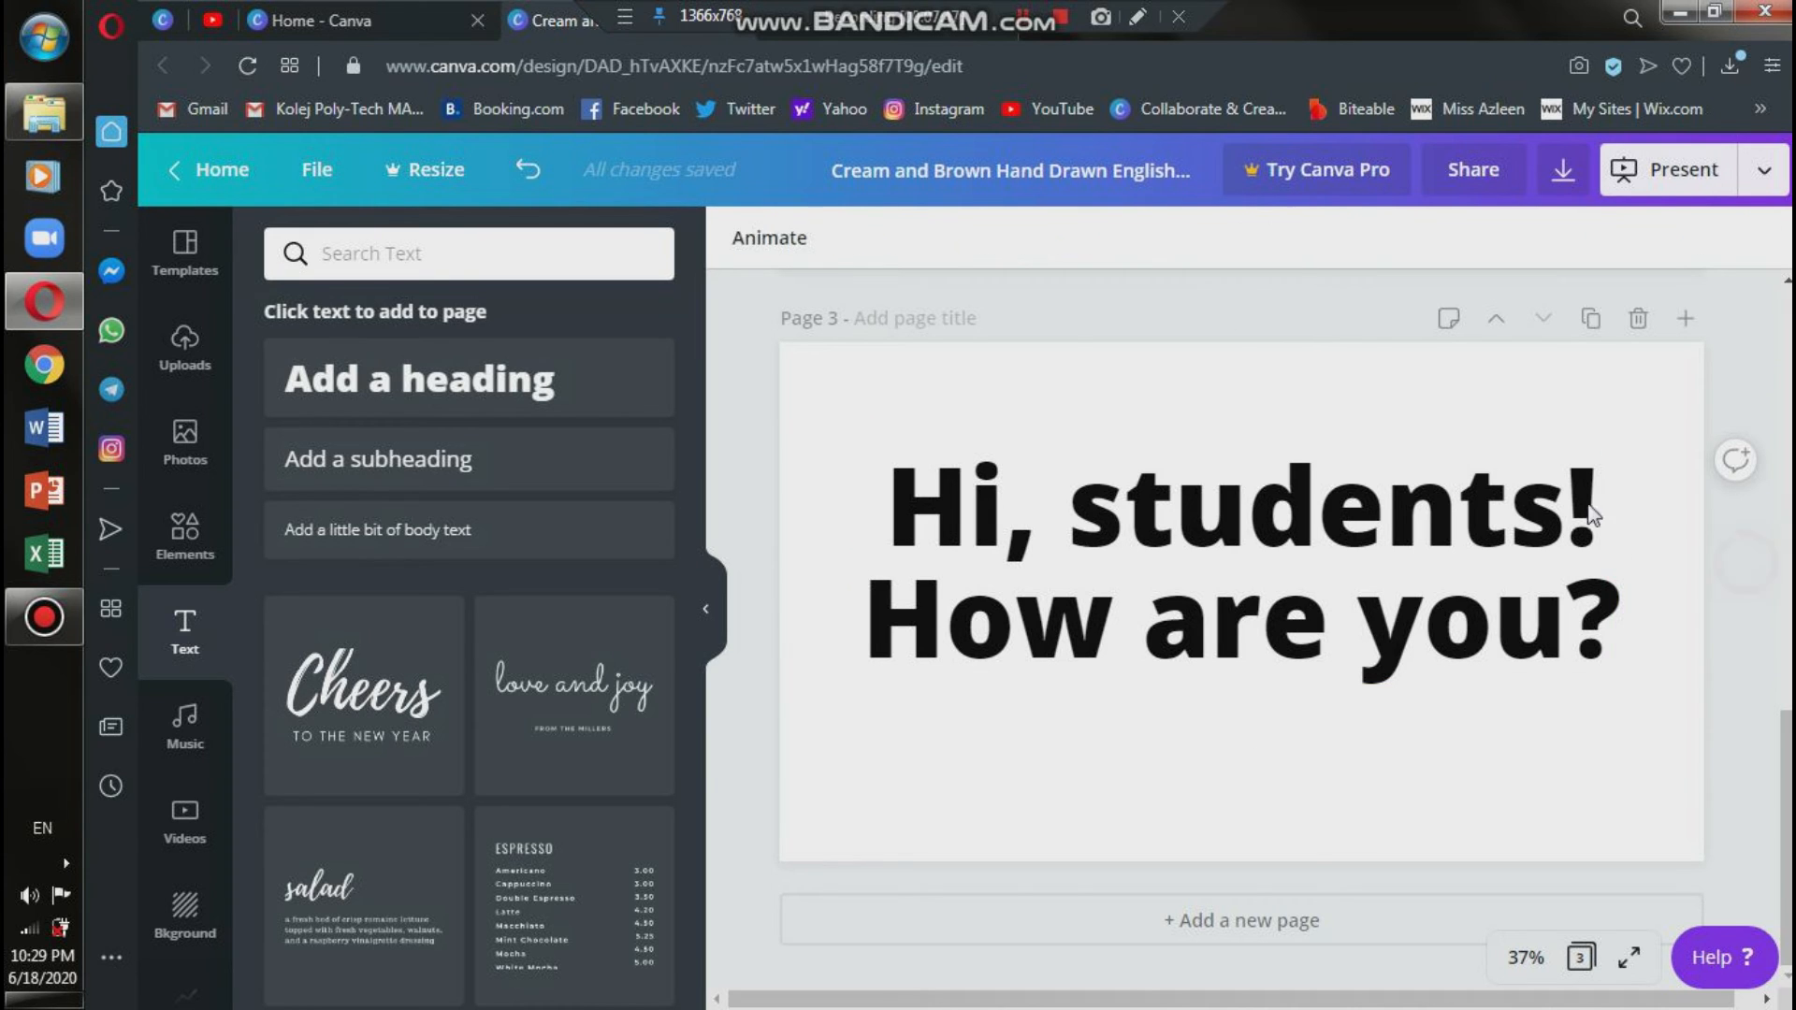
Set the letter spacing of the page 3 heading to about 15.
{"action": "left_click", "coordinate": [1357, 618]}
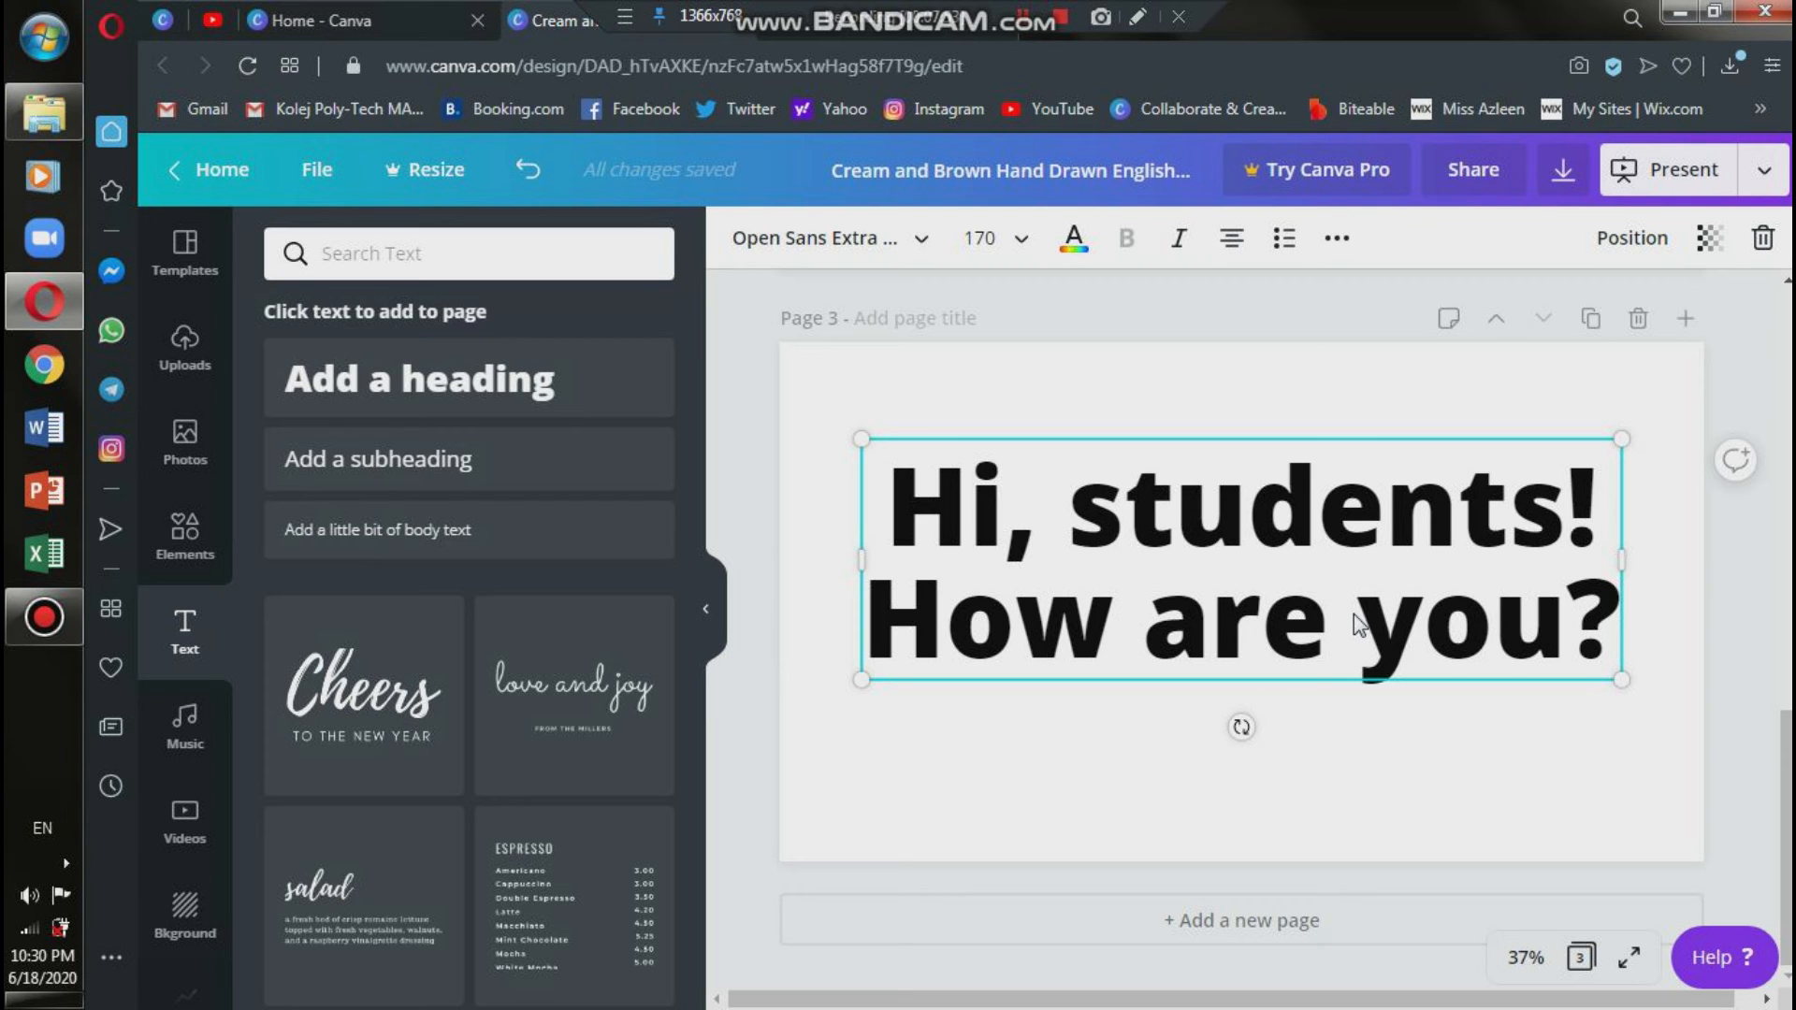
{"action": "left_click", "coordinate": [1337, 239]}
{"action": "left_click", "coordinate": [1100, 301]}
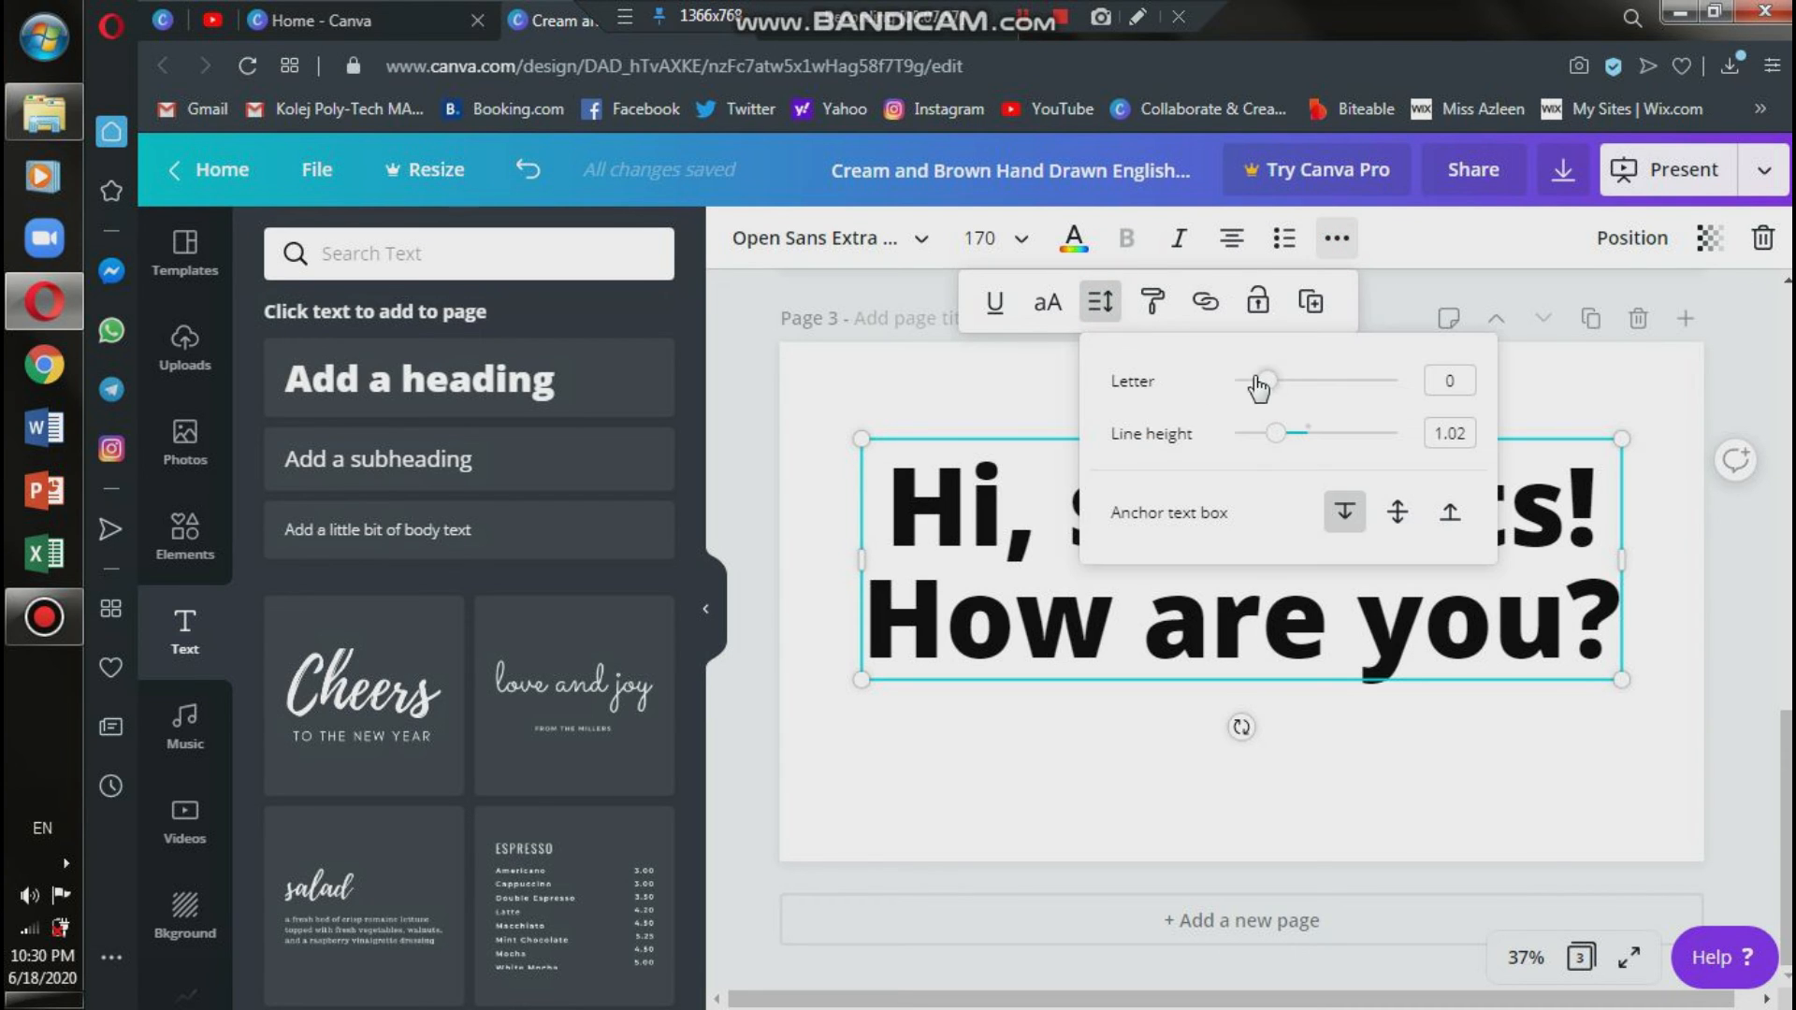
{"action": "left_click_drag", "start_coordinate": [1255, 381], "coordinate": [1268, 384]}
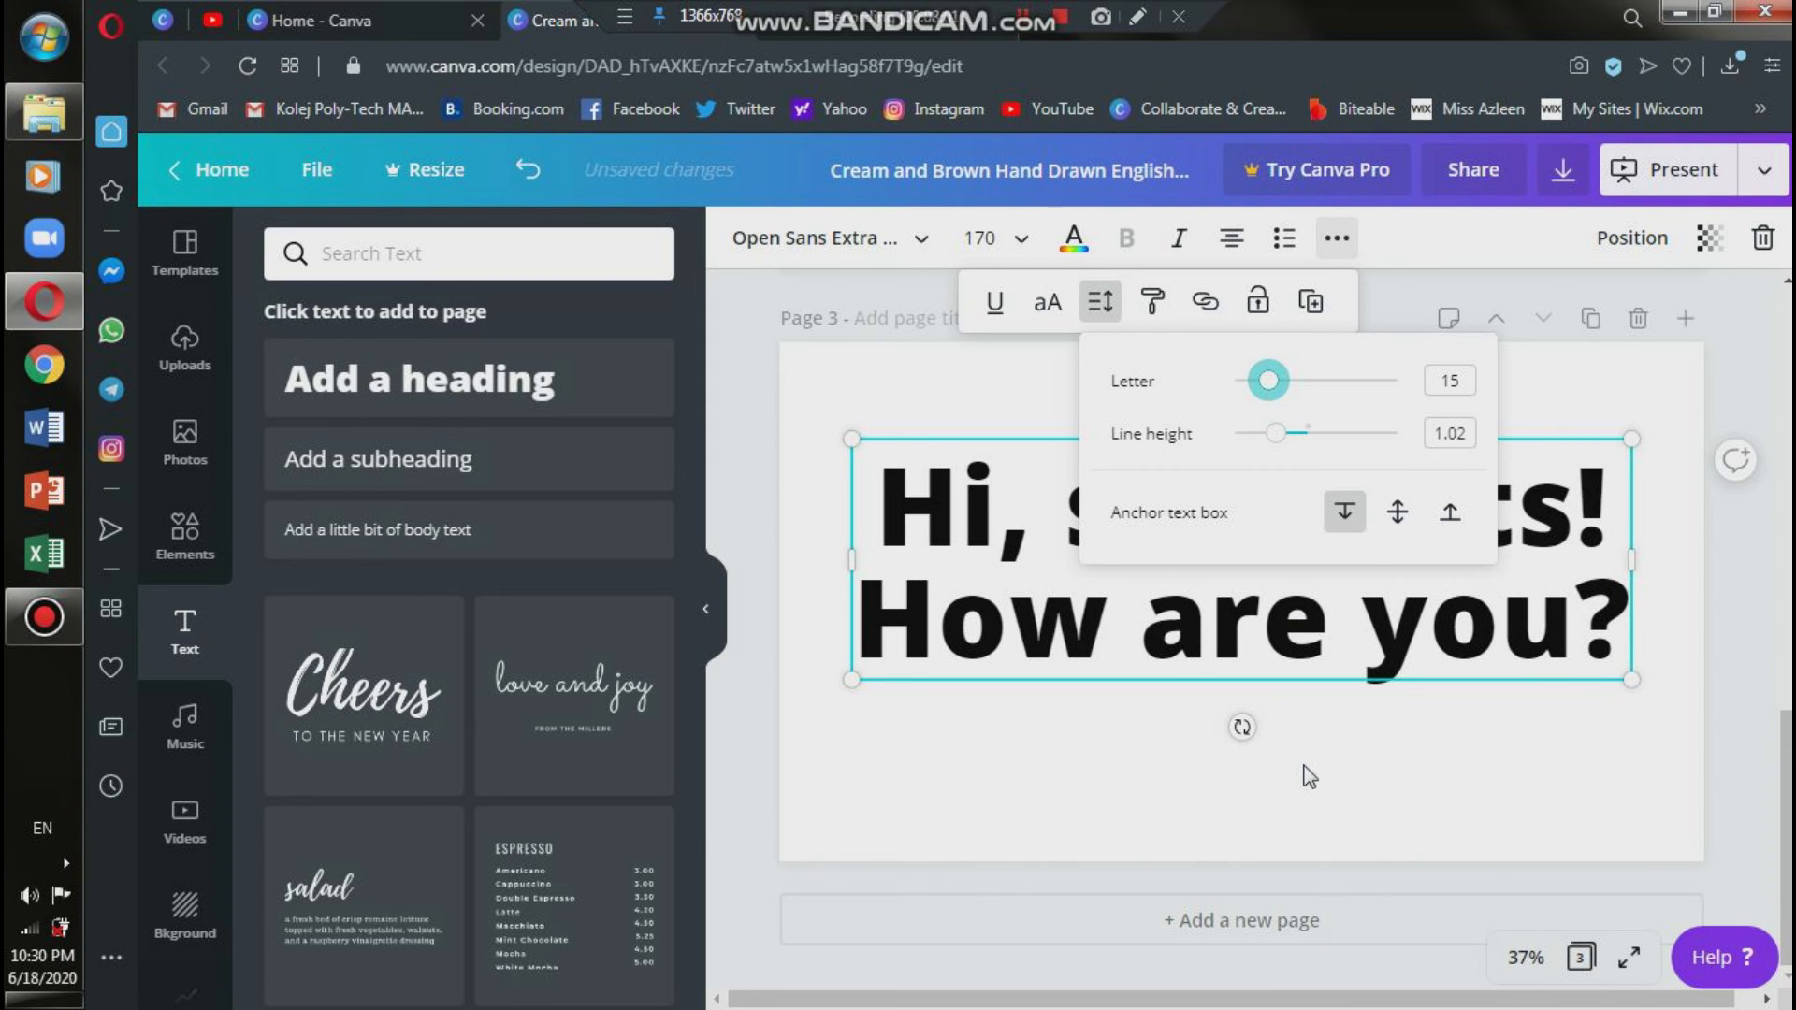
{"action": "left_click", "coordinate": [1305, 763]}
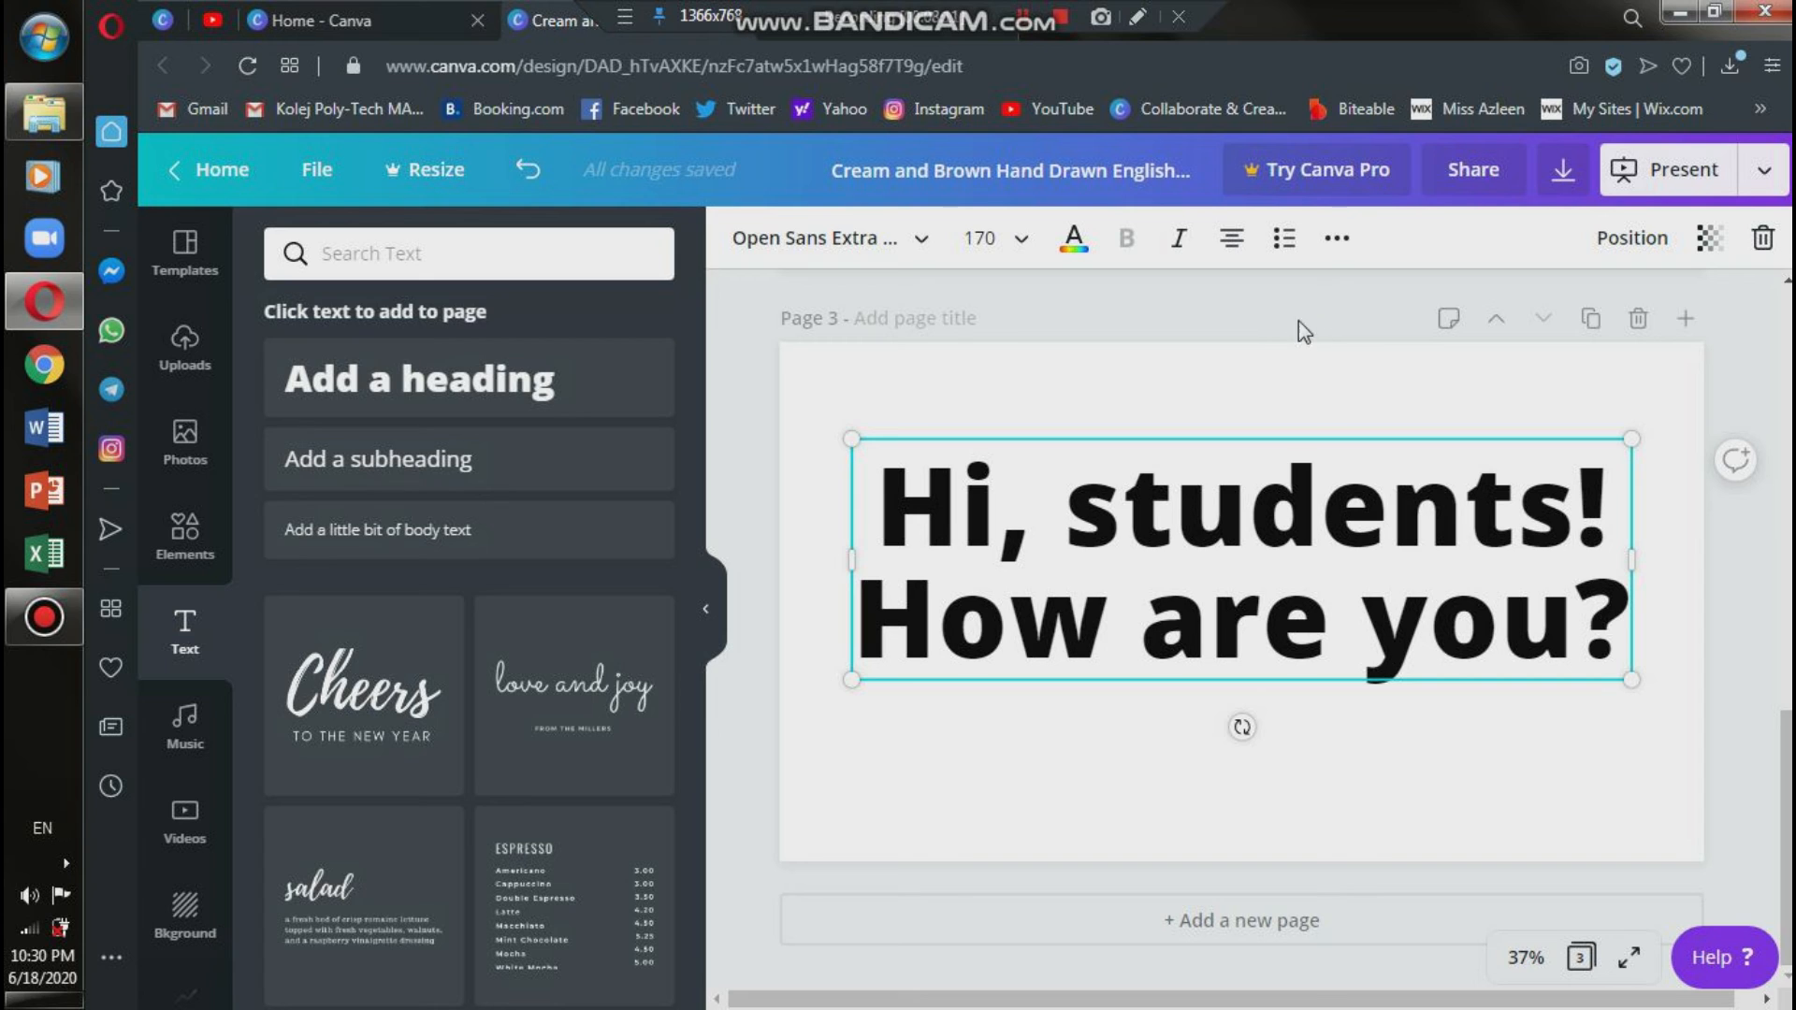
Try the justified and right text alignments on the page 3 heading and return it to centred.
{"action": "left_click", "coordinate": [1233, 239]}
{"action": "left_click", "coordinate": [1238, 254]}
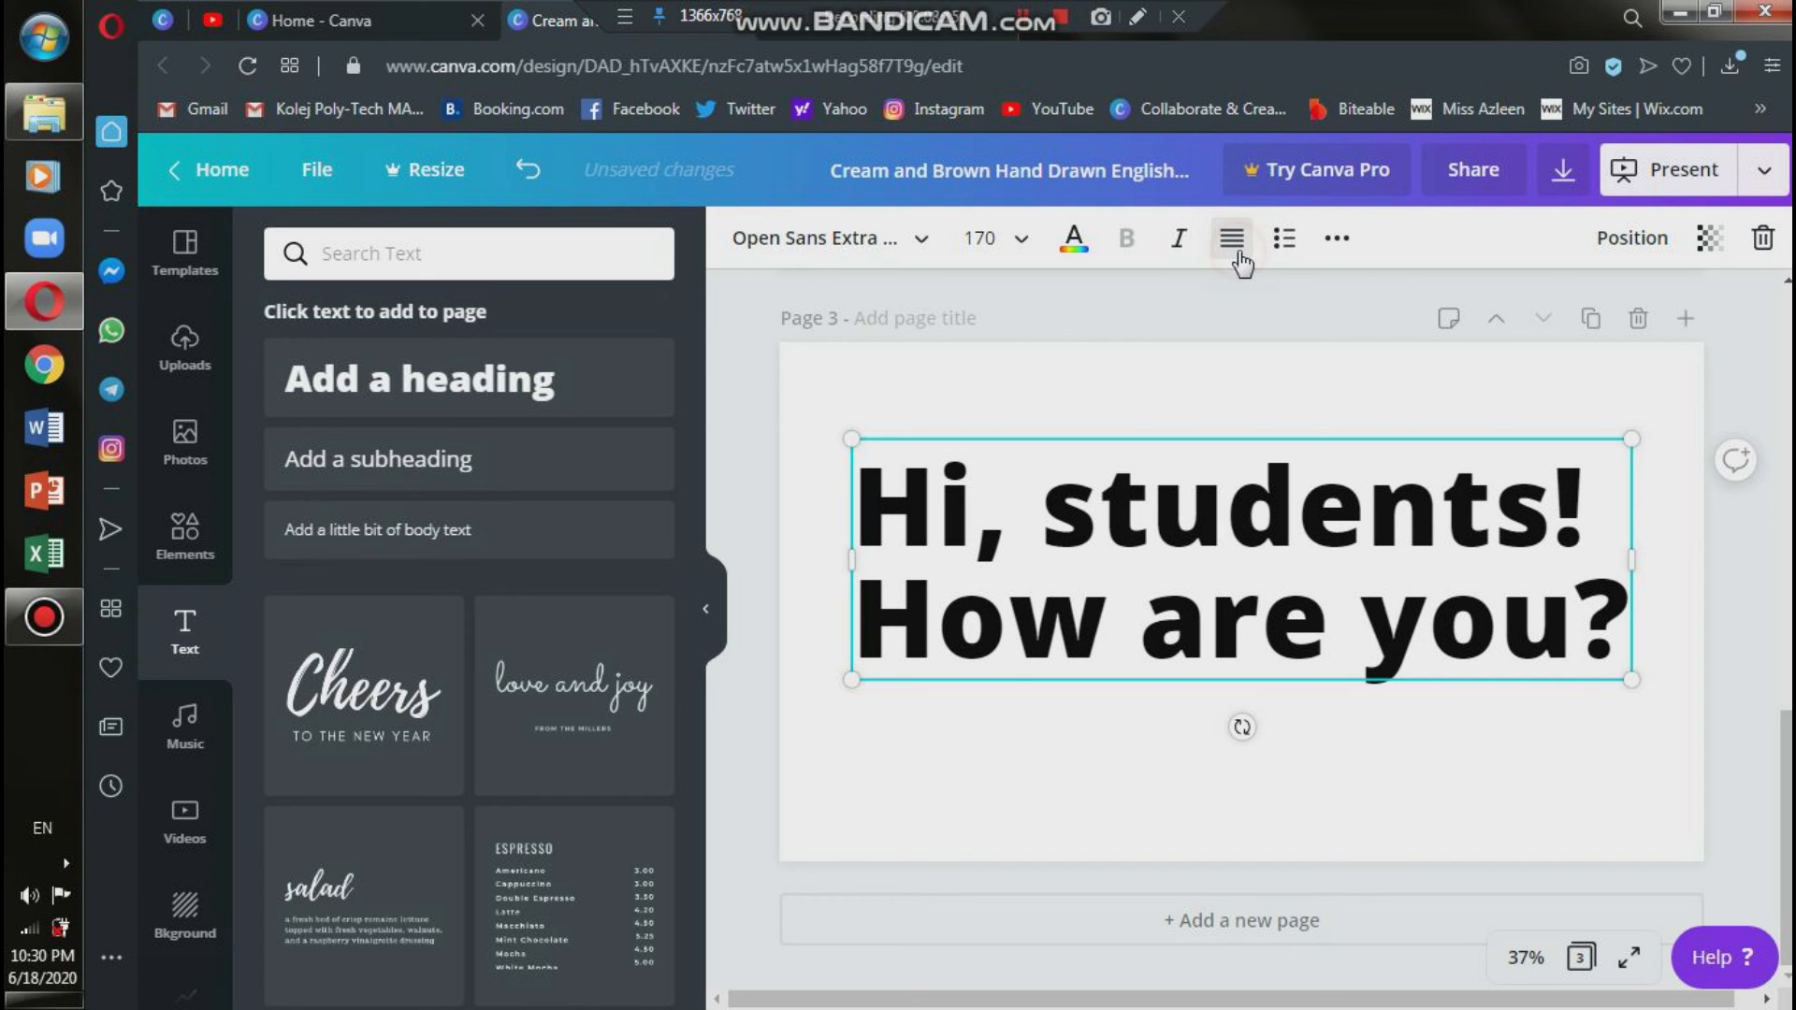
{"action": "left_click", "coordinate": [1243, 264]}
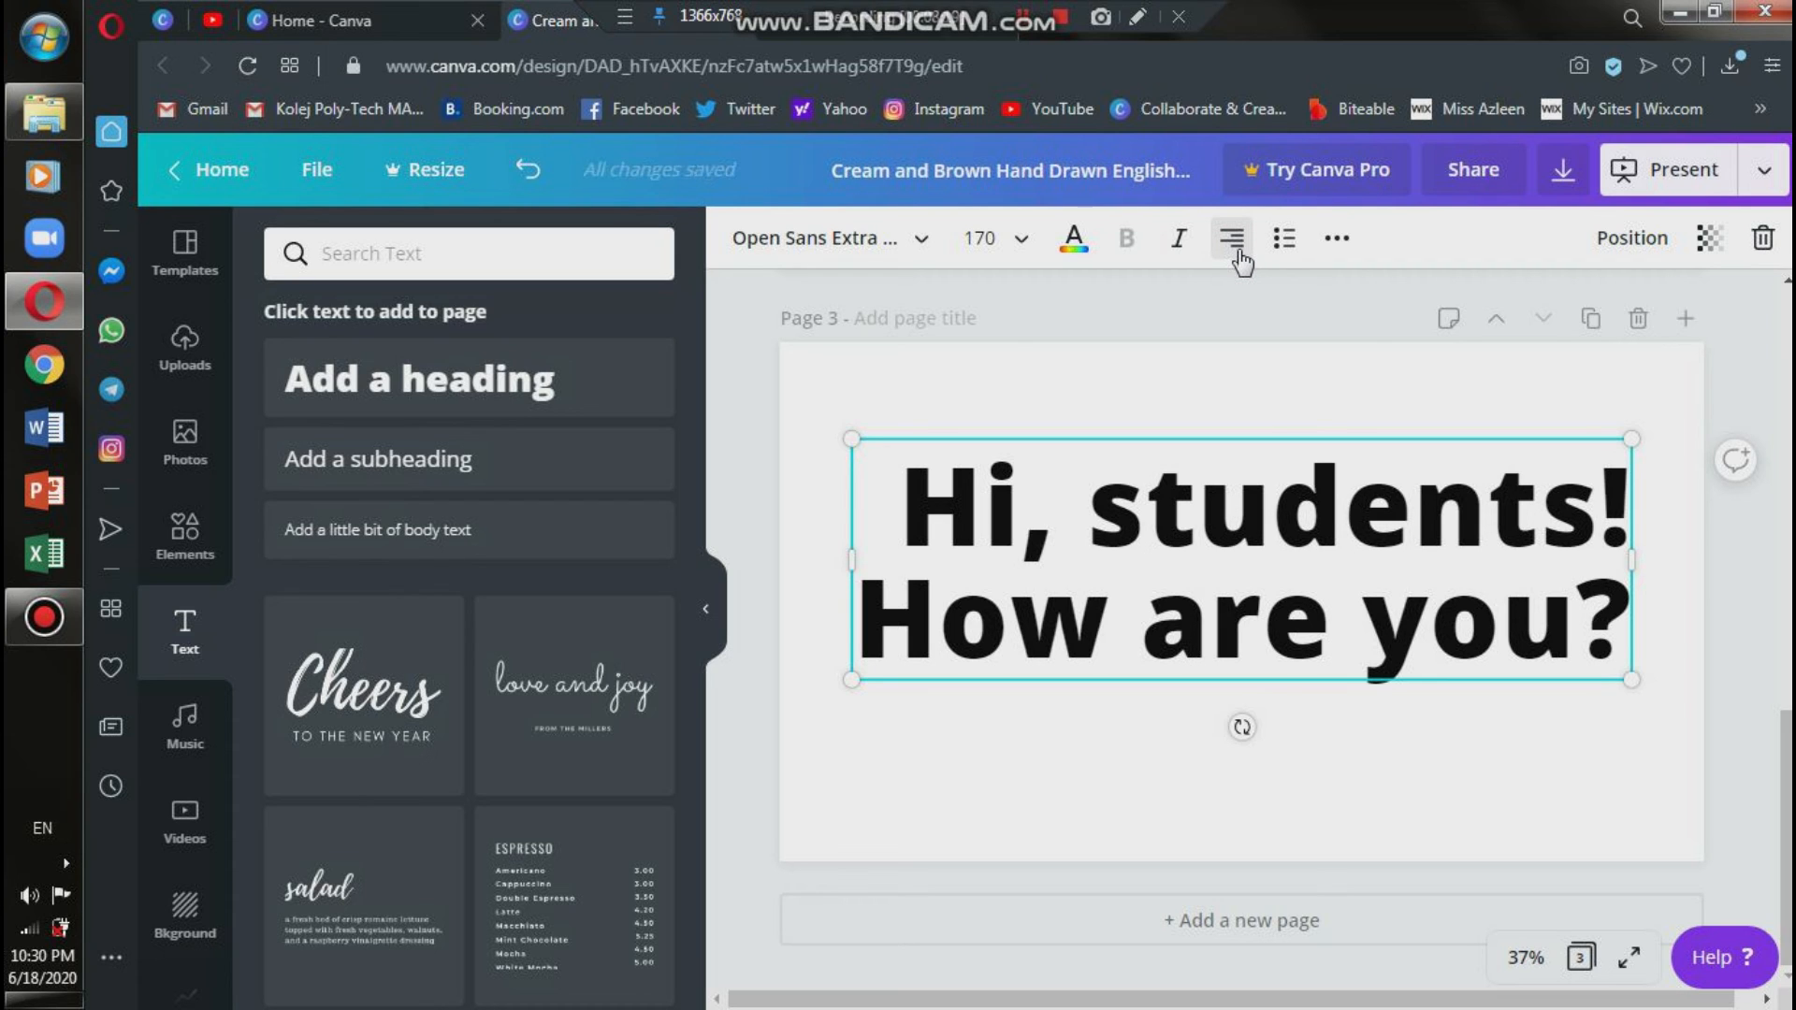
{"action": "left_click", "coordinate": [1241, 262]}
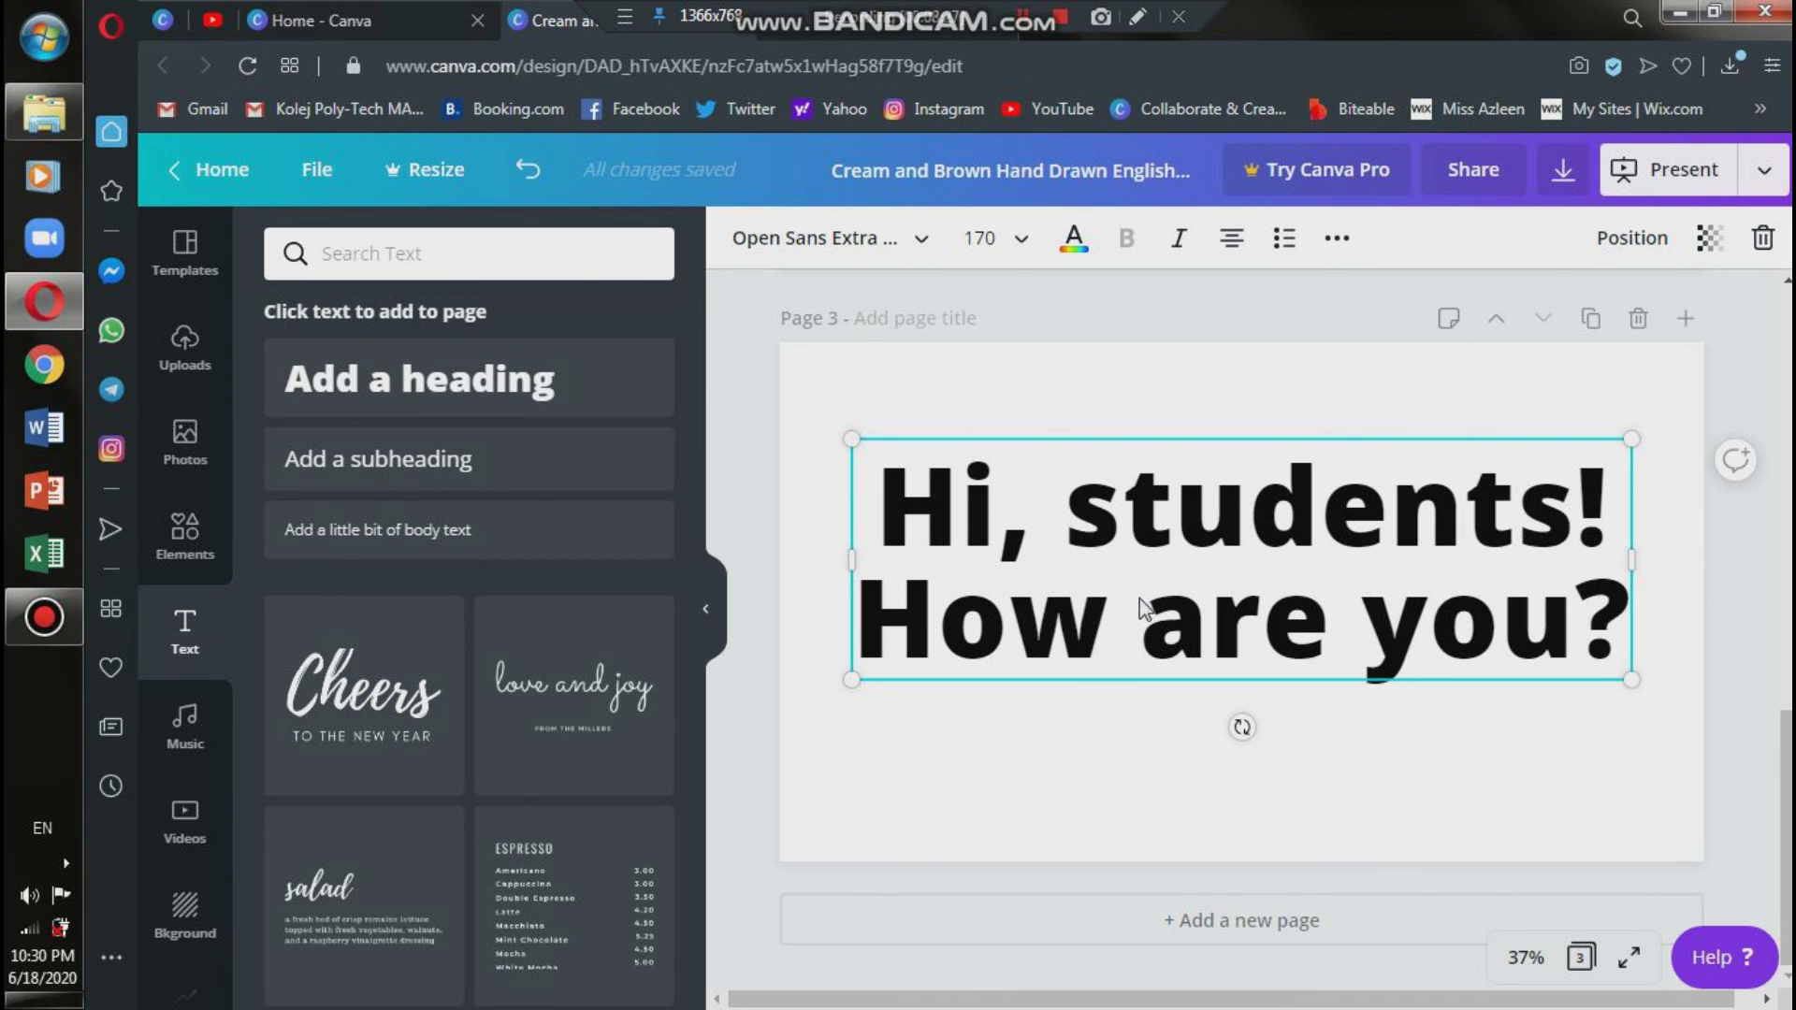
Change the page 3 heading's font to Bai Jamjuree and make it bold.
{"action": "left_click", "coordinate": [934, 258]}
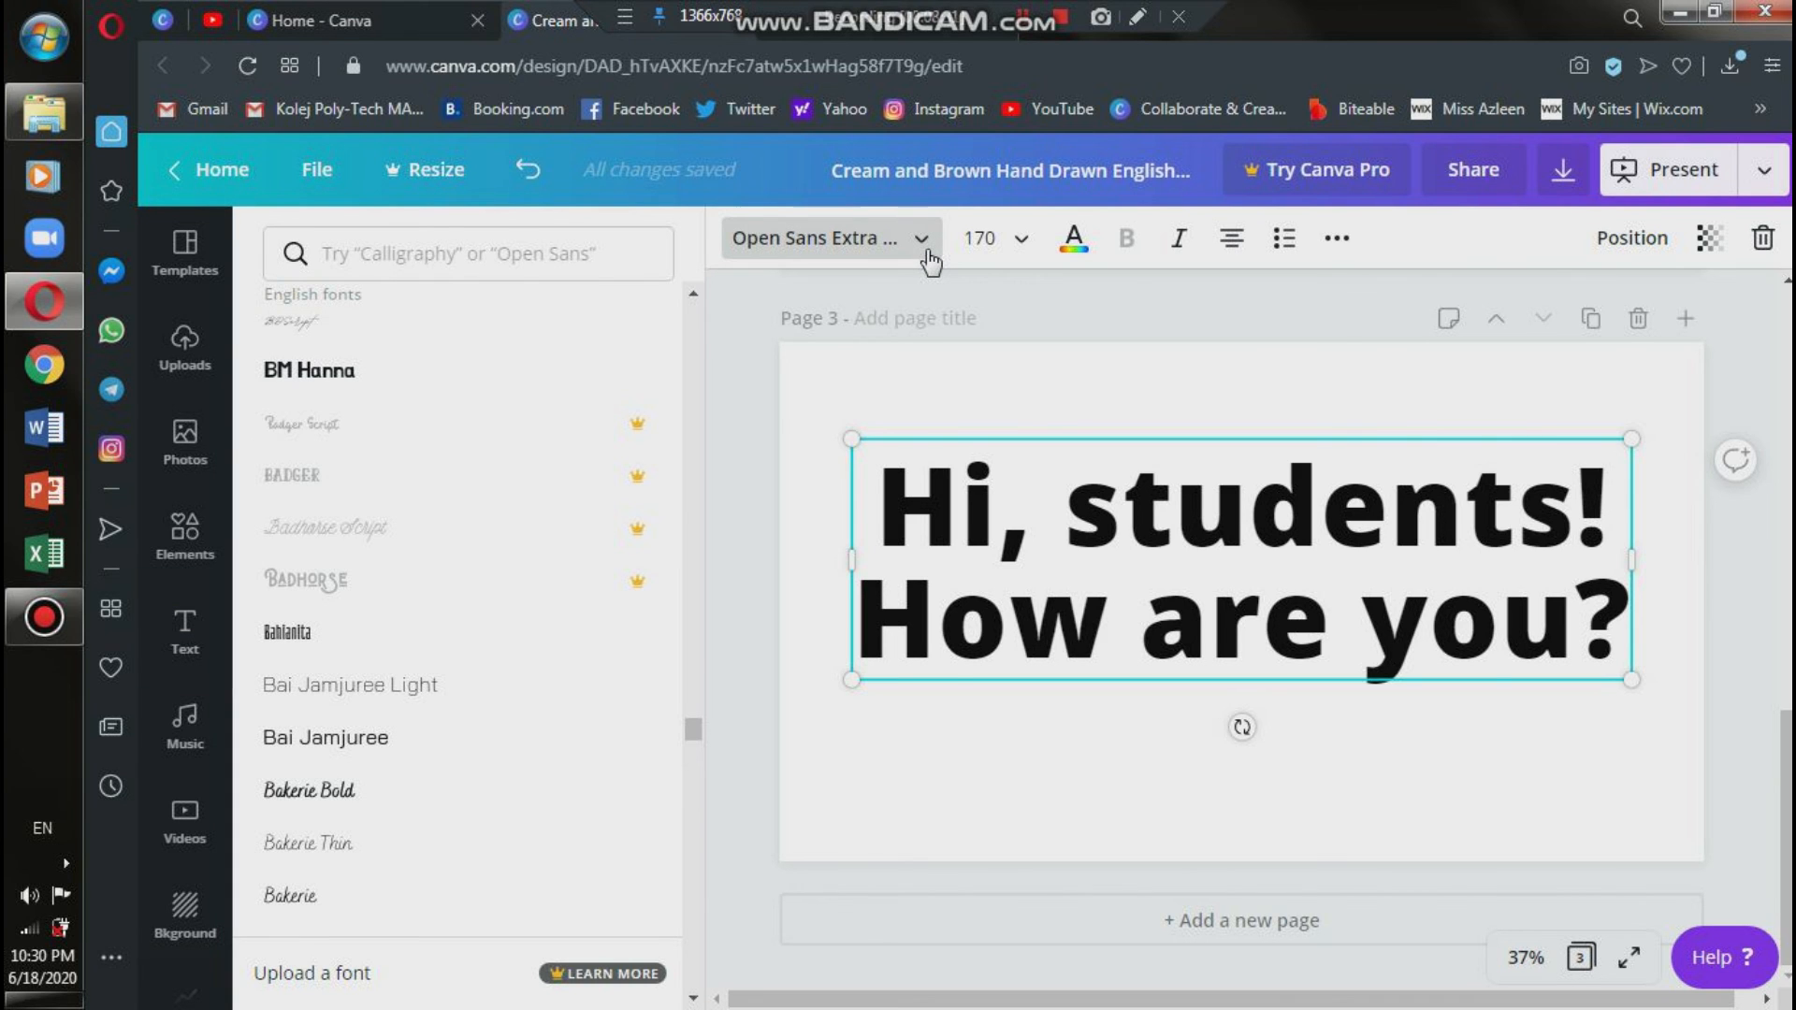
{"action": "left_click", "coordinate": [363, 756]}
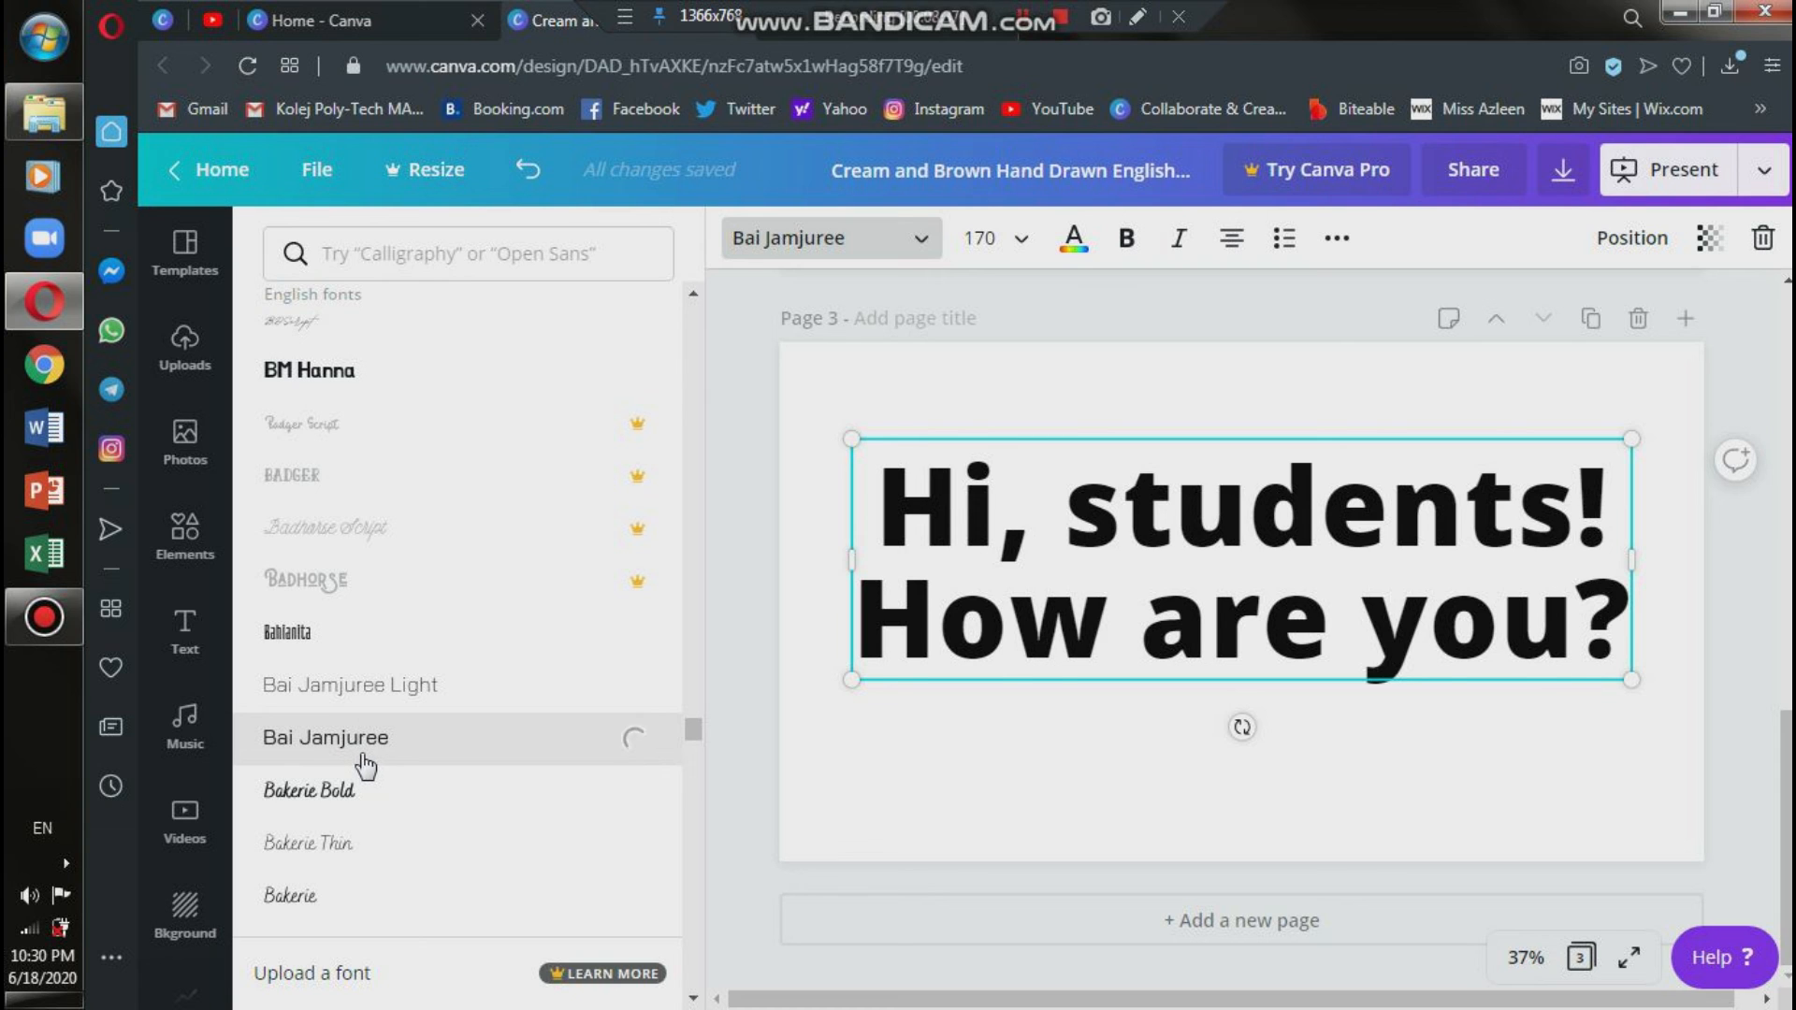
{"action": "left_click", "coordinate": [1128, 238]}
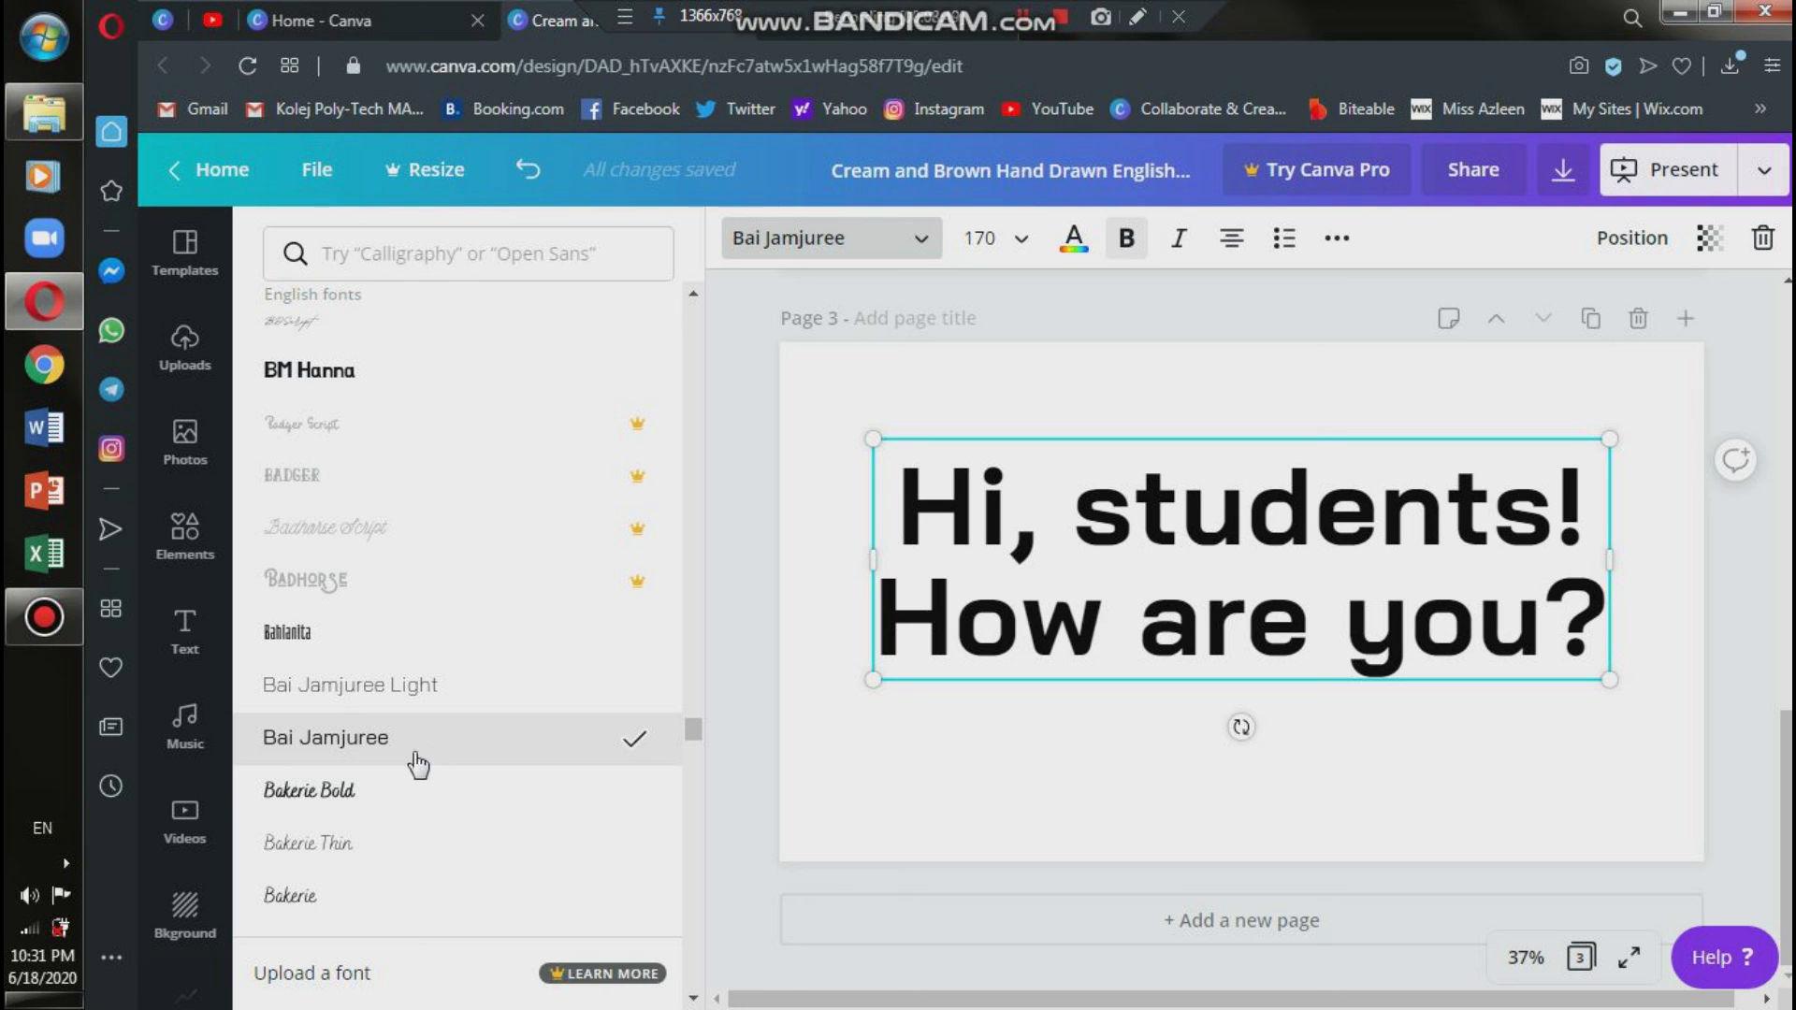
Try italic and underline in turn on the page 3 heading, removing each style again.
{"action": "left_click", "coordinate": [1182, 254]}
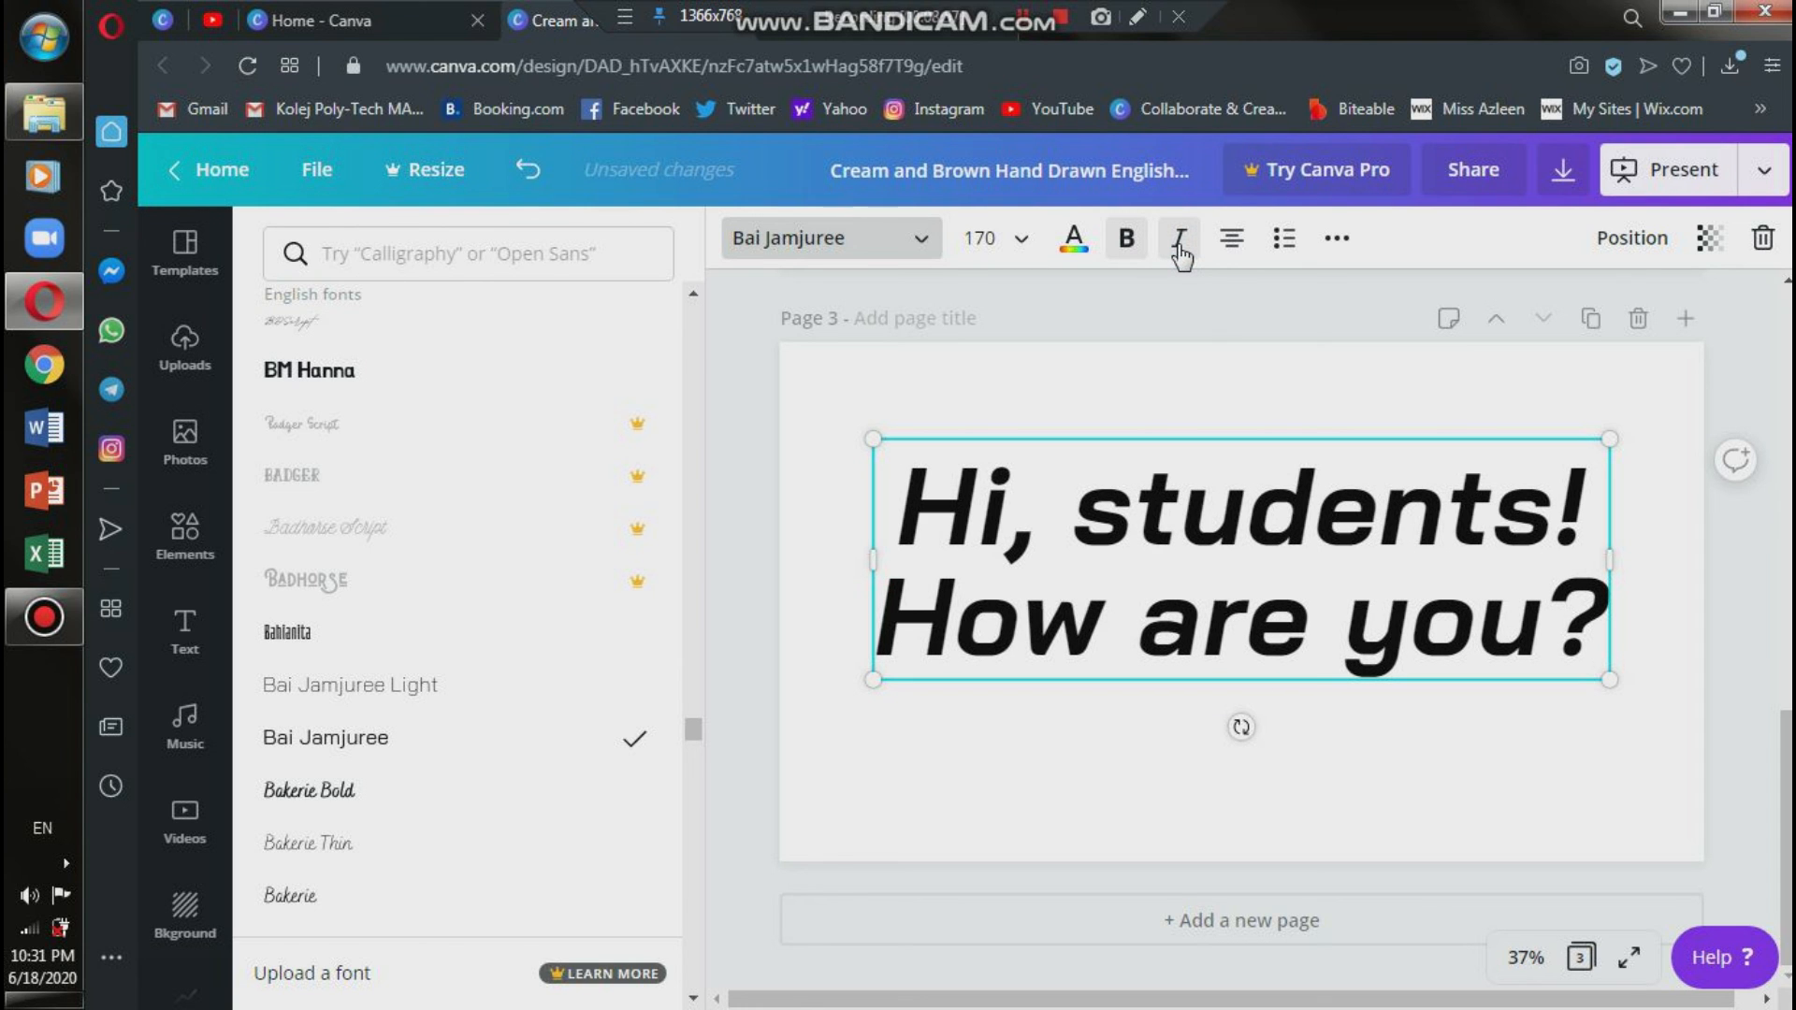
{"action": "left_click", "coordinate": [1182, 253]}
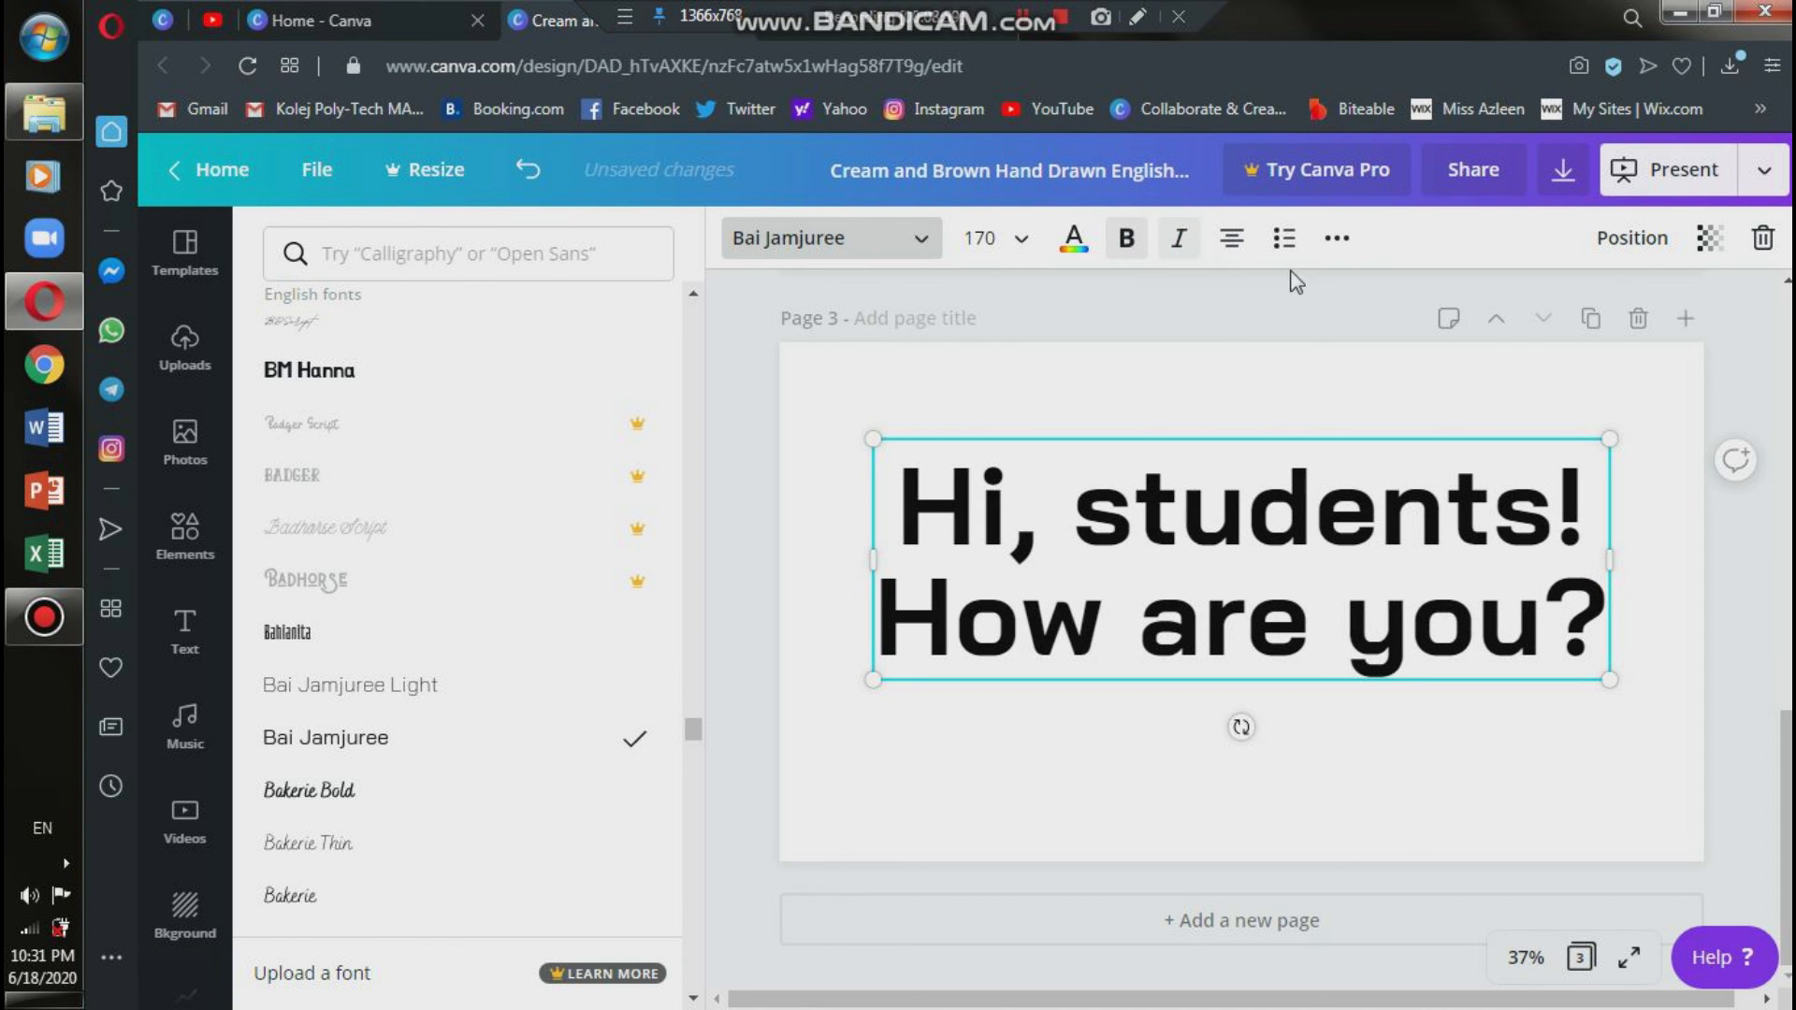
{"action": "left_click", "coordinate": [1337, 239]}
{"action": "left_click", "coordinate": [996, 303]}
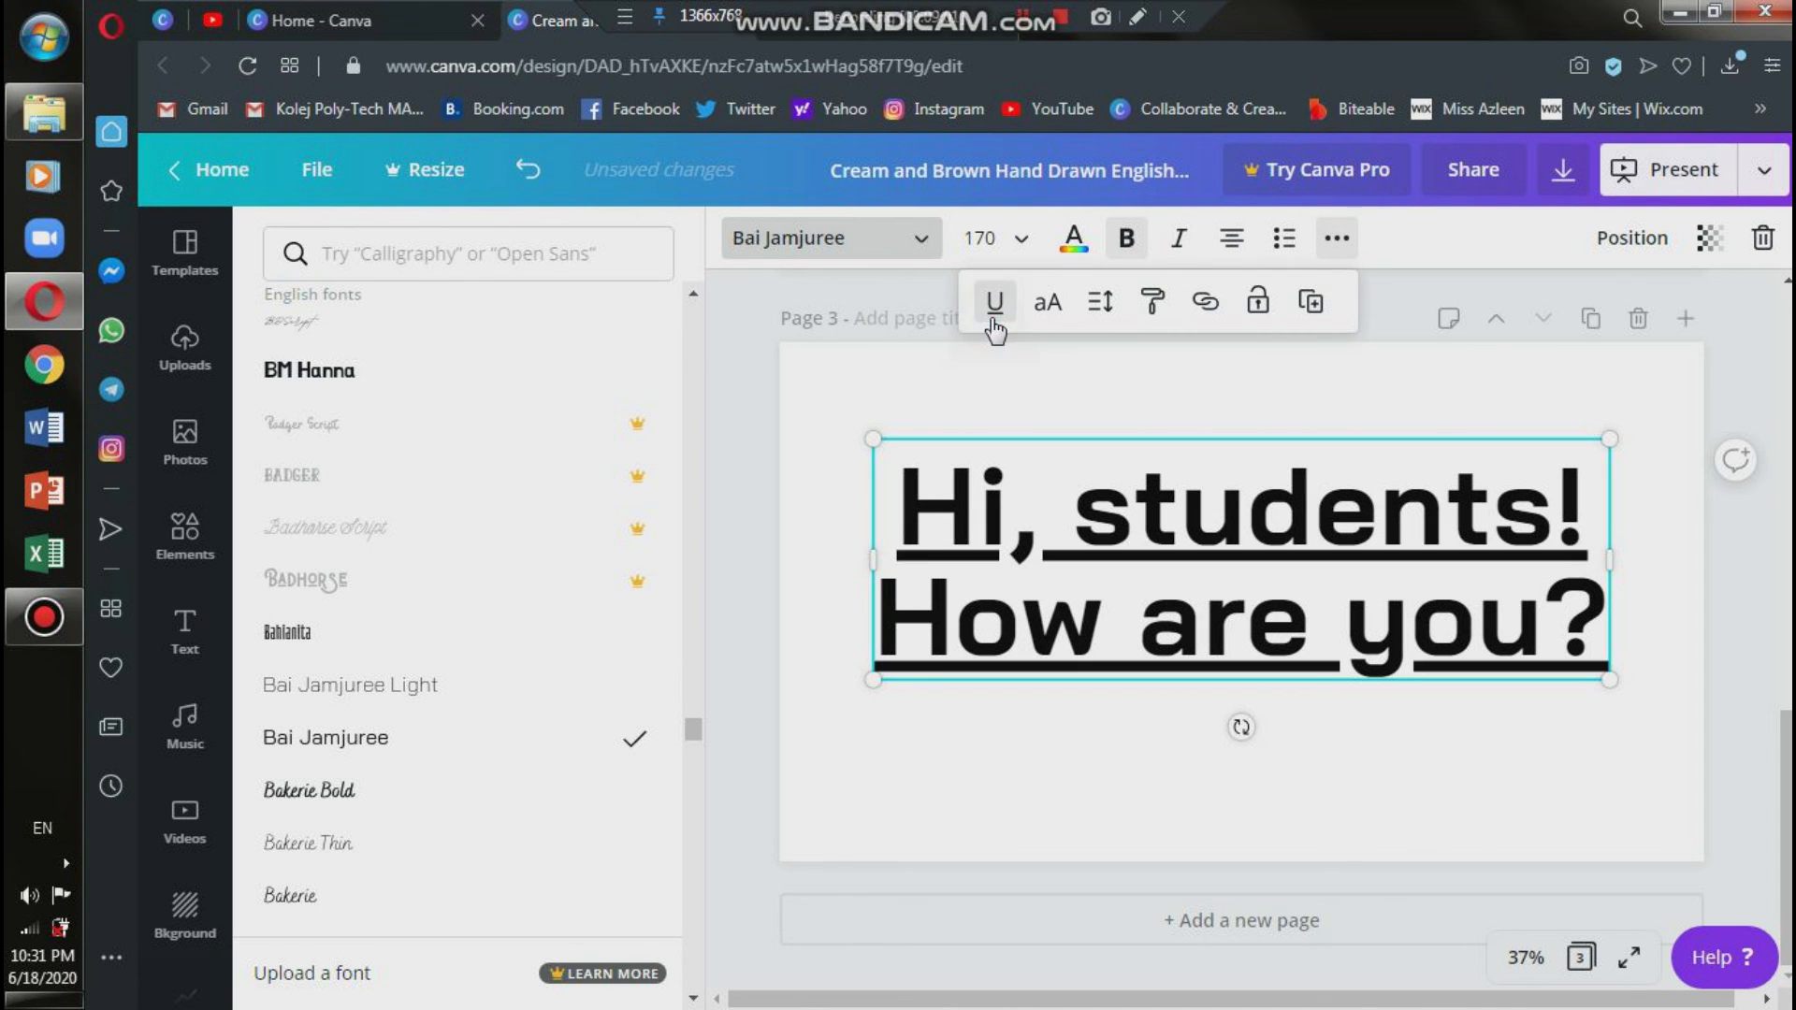
{"action": "left_click", "coordinate": [995, 303]}
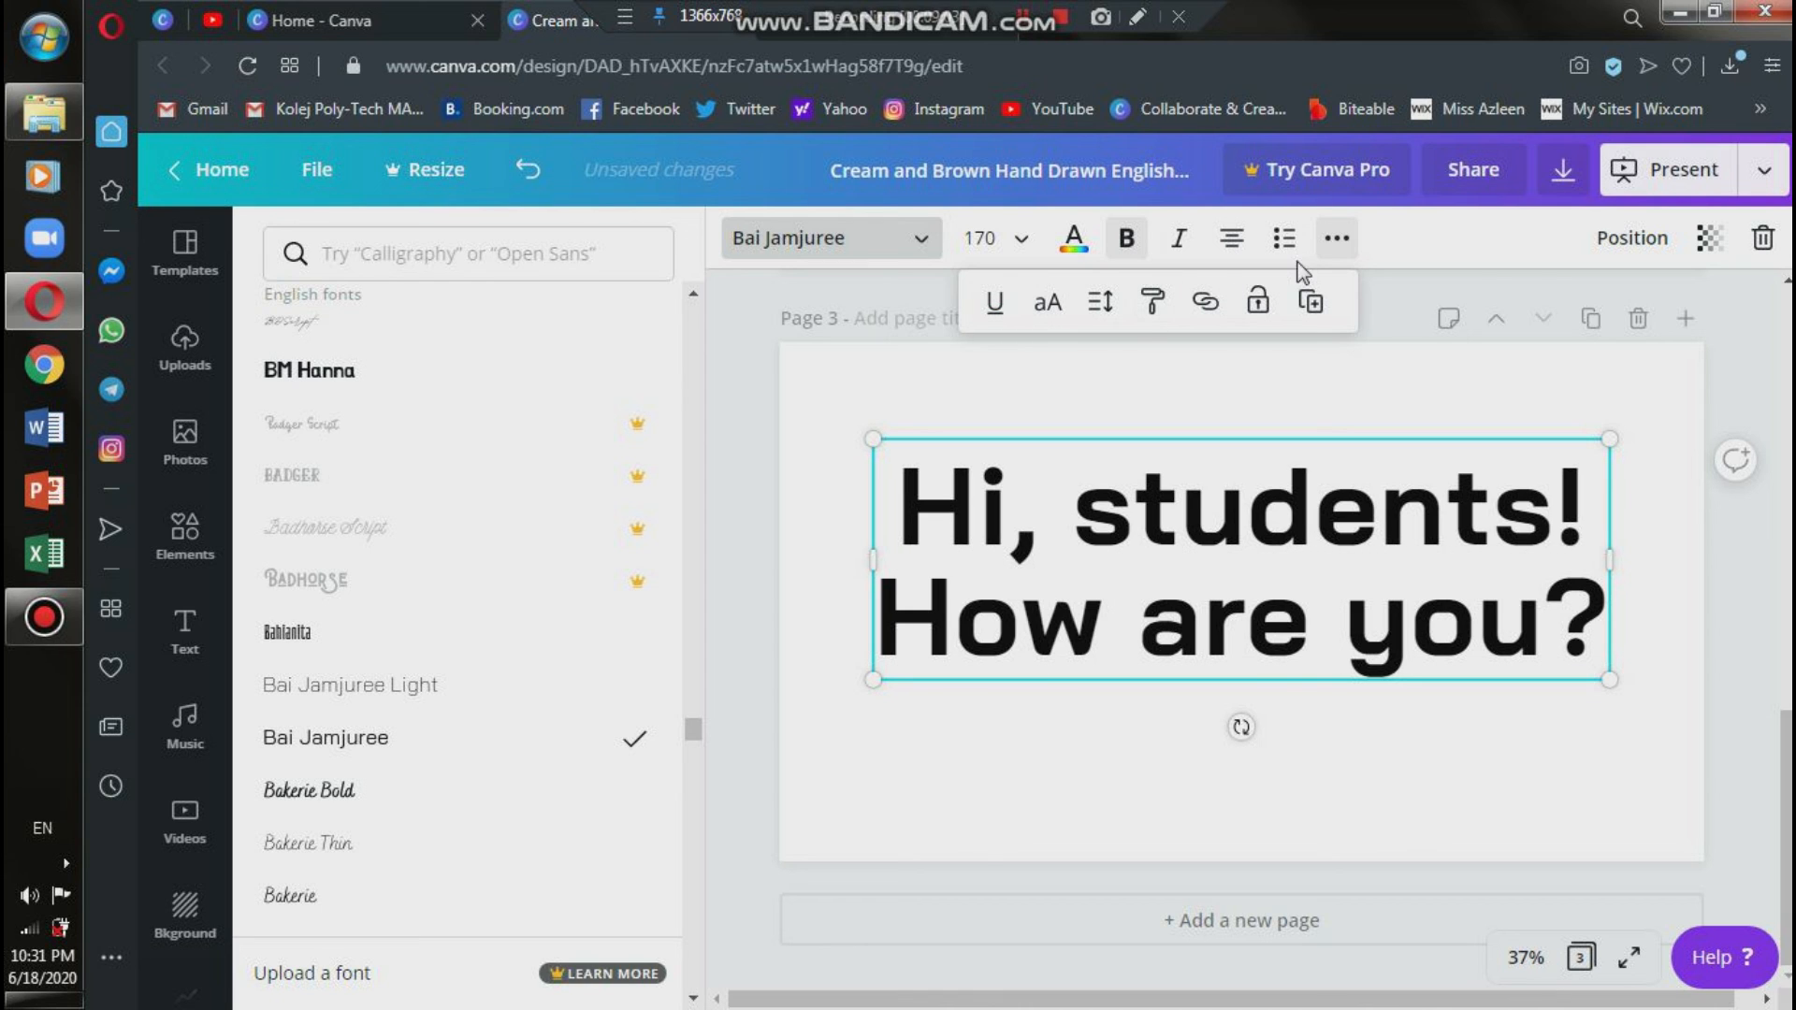
{"action": "left_click", "coordinate": [1338, 239]}
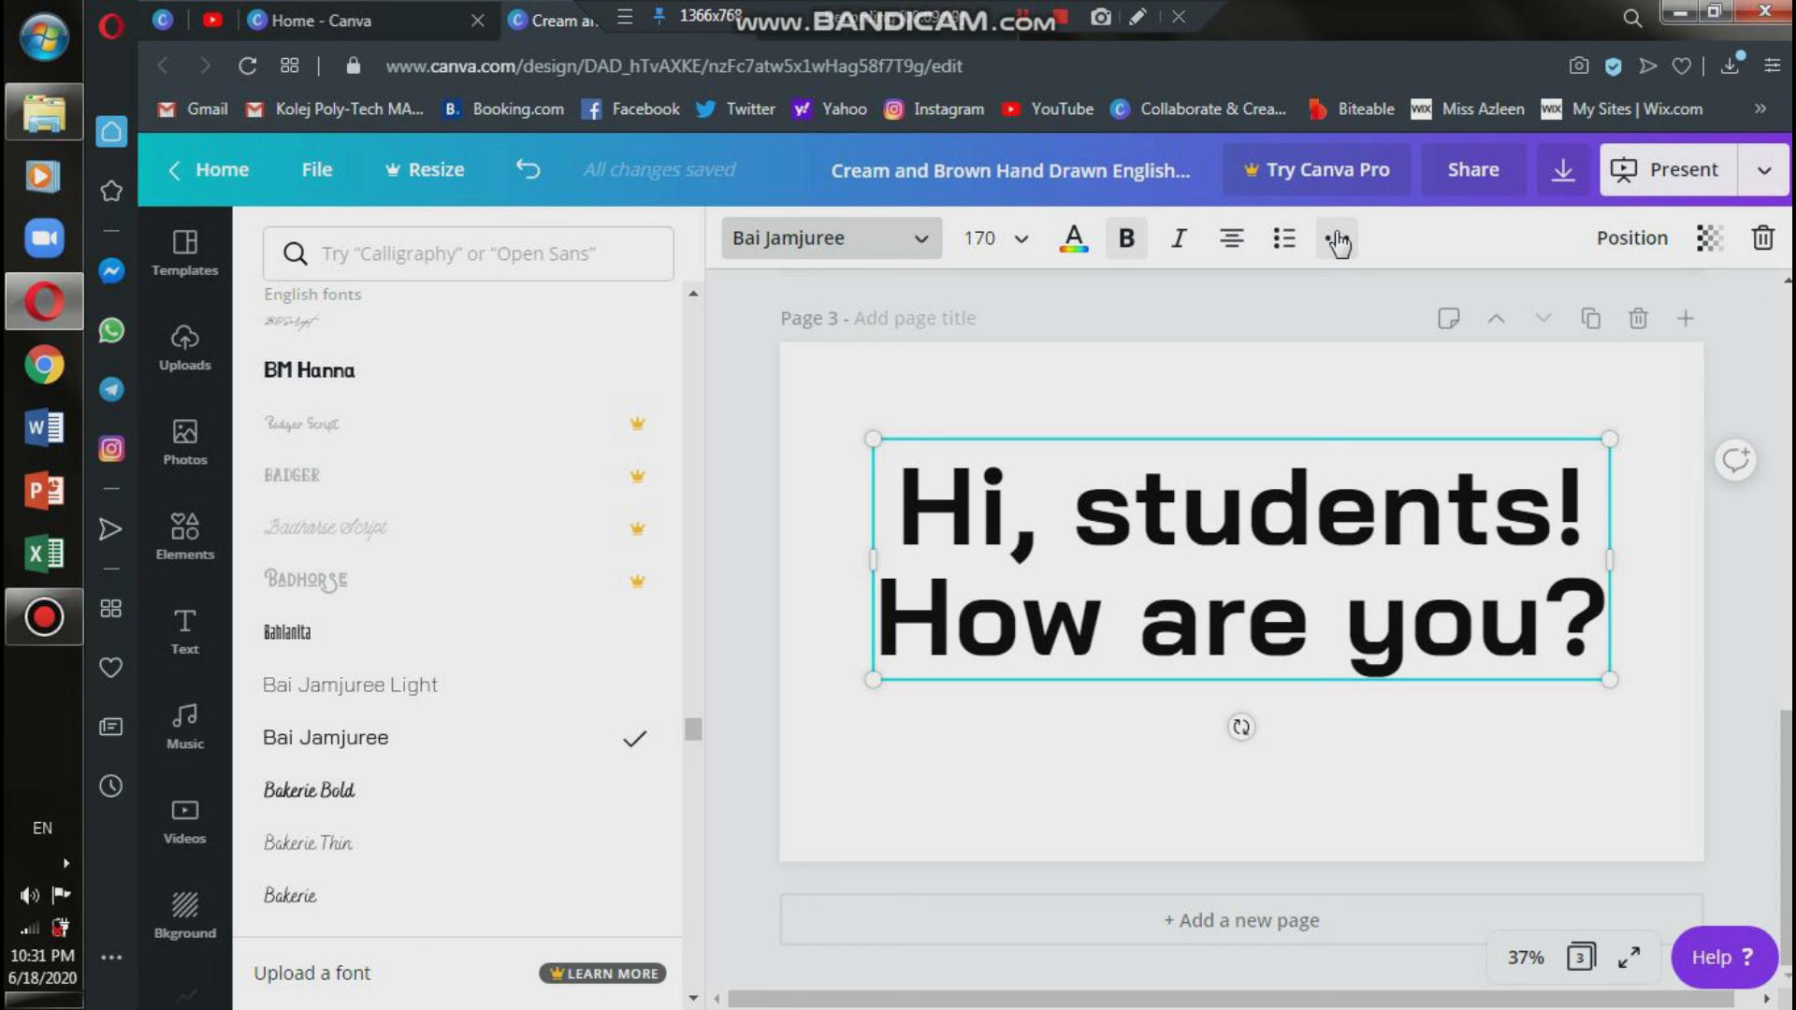
Place the text cursor in the page 3 heading and dismiss the Windows color scheme prompt without choosing an option.
{"action": "left_click", "coordinate": [1443, 535]}
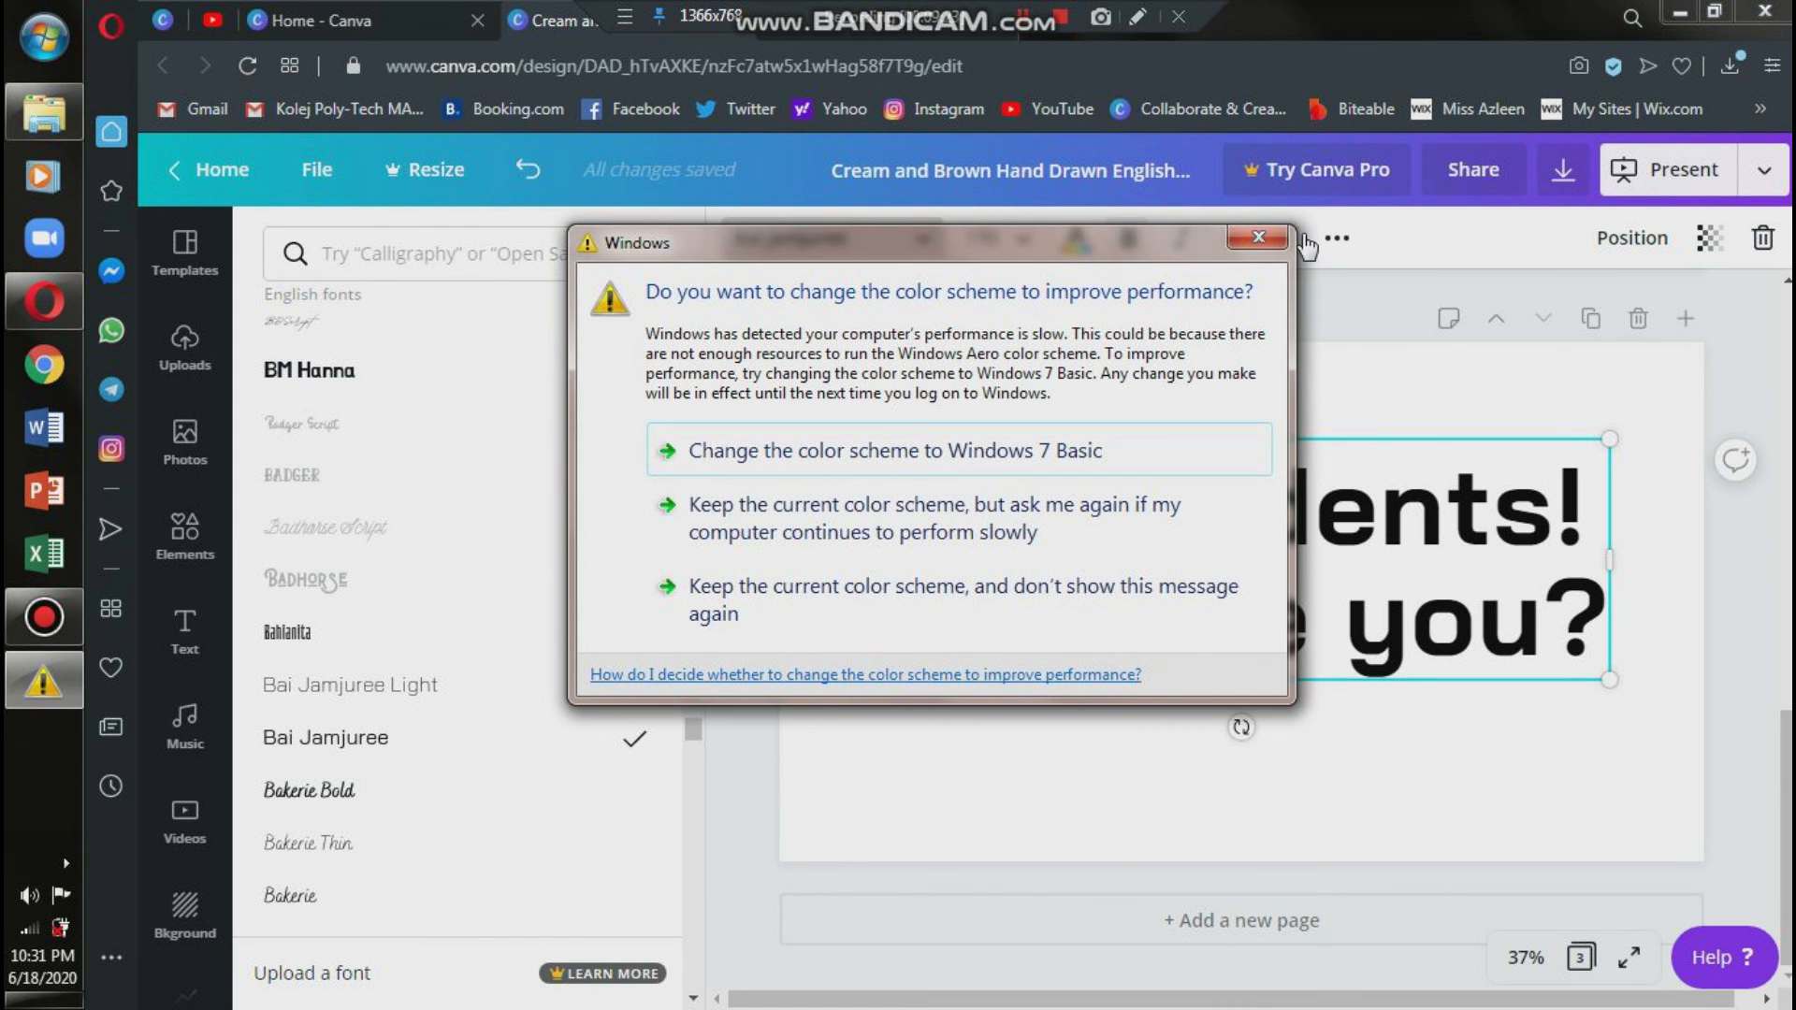
{"action": "left_click", "coordinate": [1259, 238]}
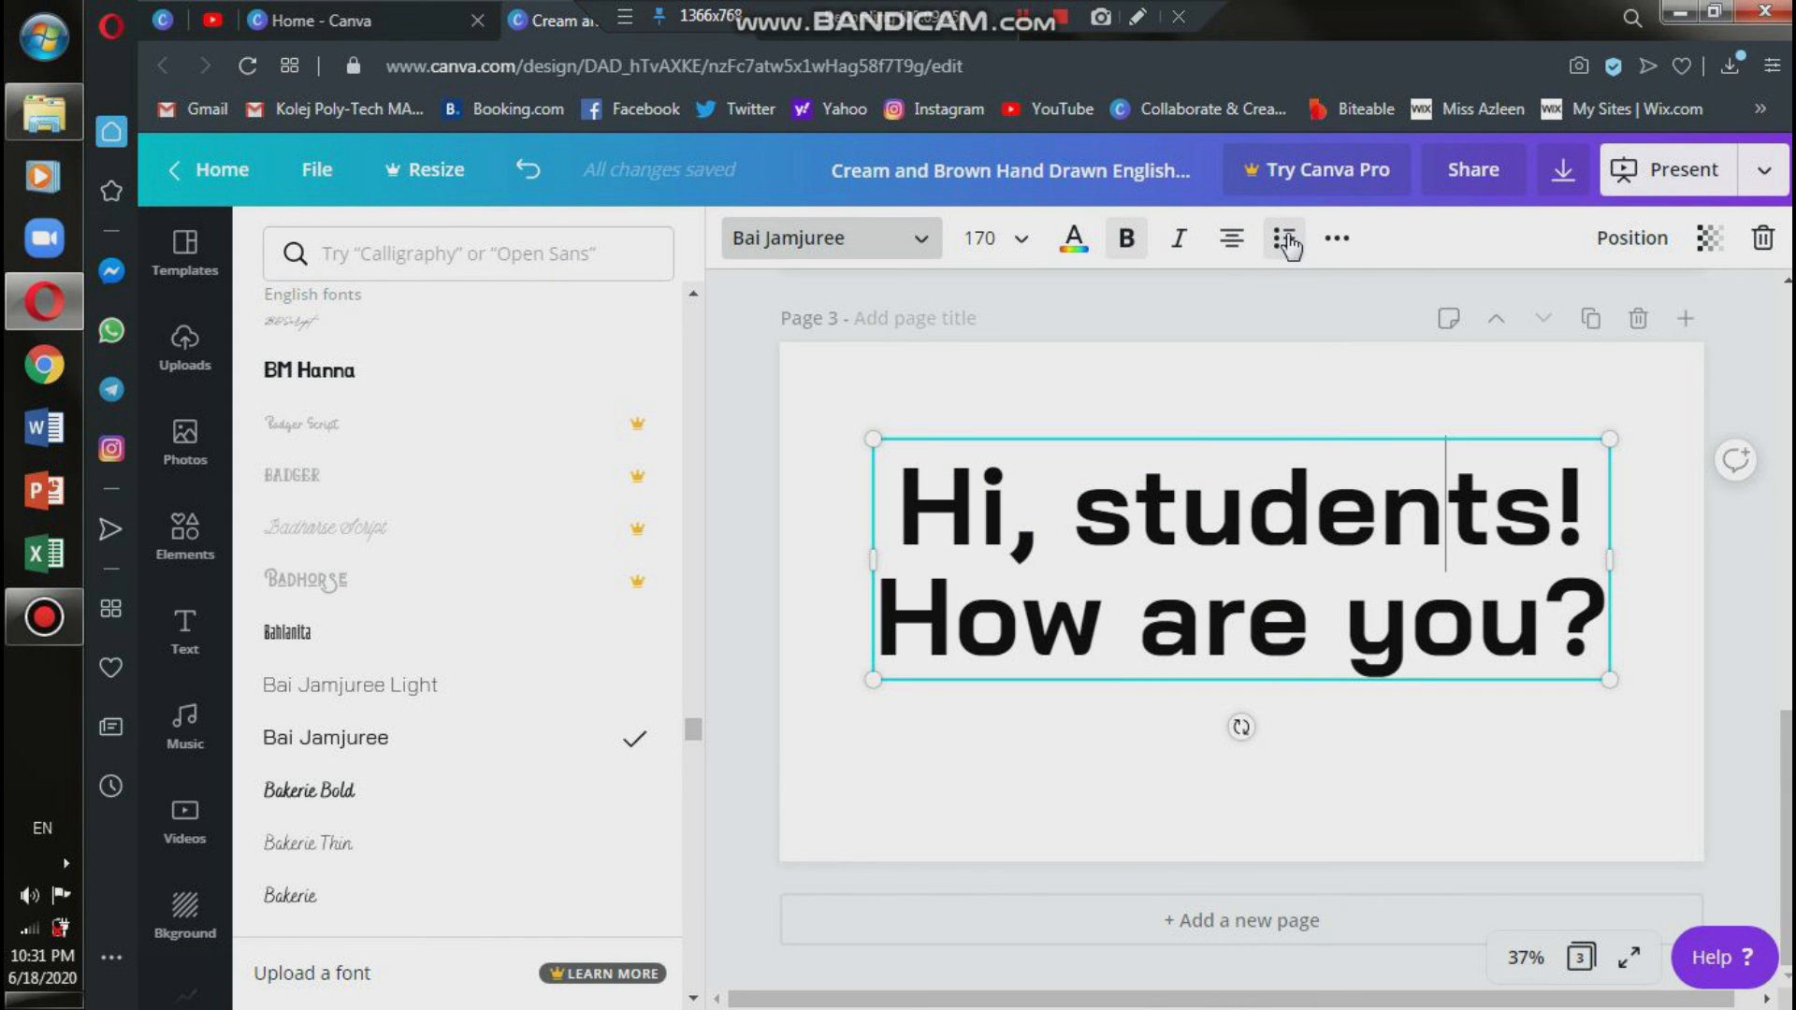
Try bulleted and numbered lists on the lines of the page 3 heading, and clear the list formatting.
{"action": "left_click", "coordinate": [1286, 242]}
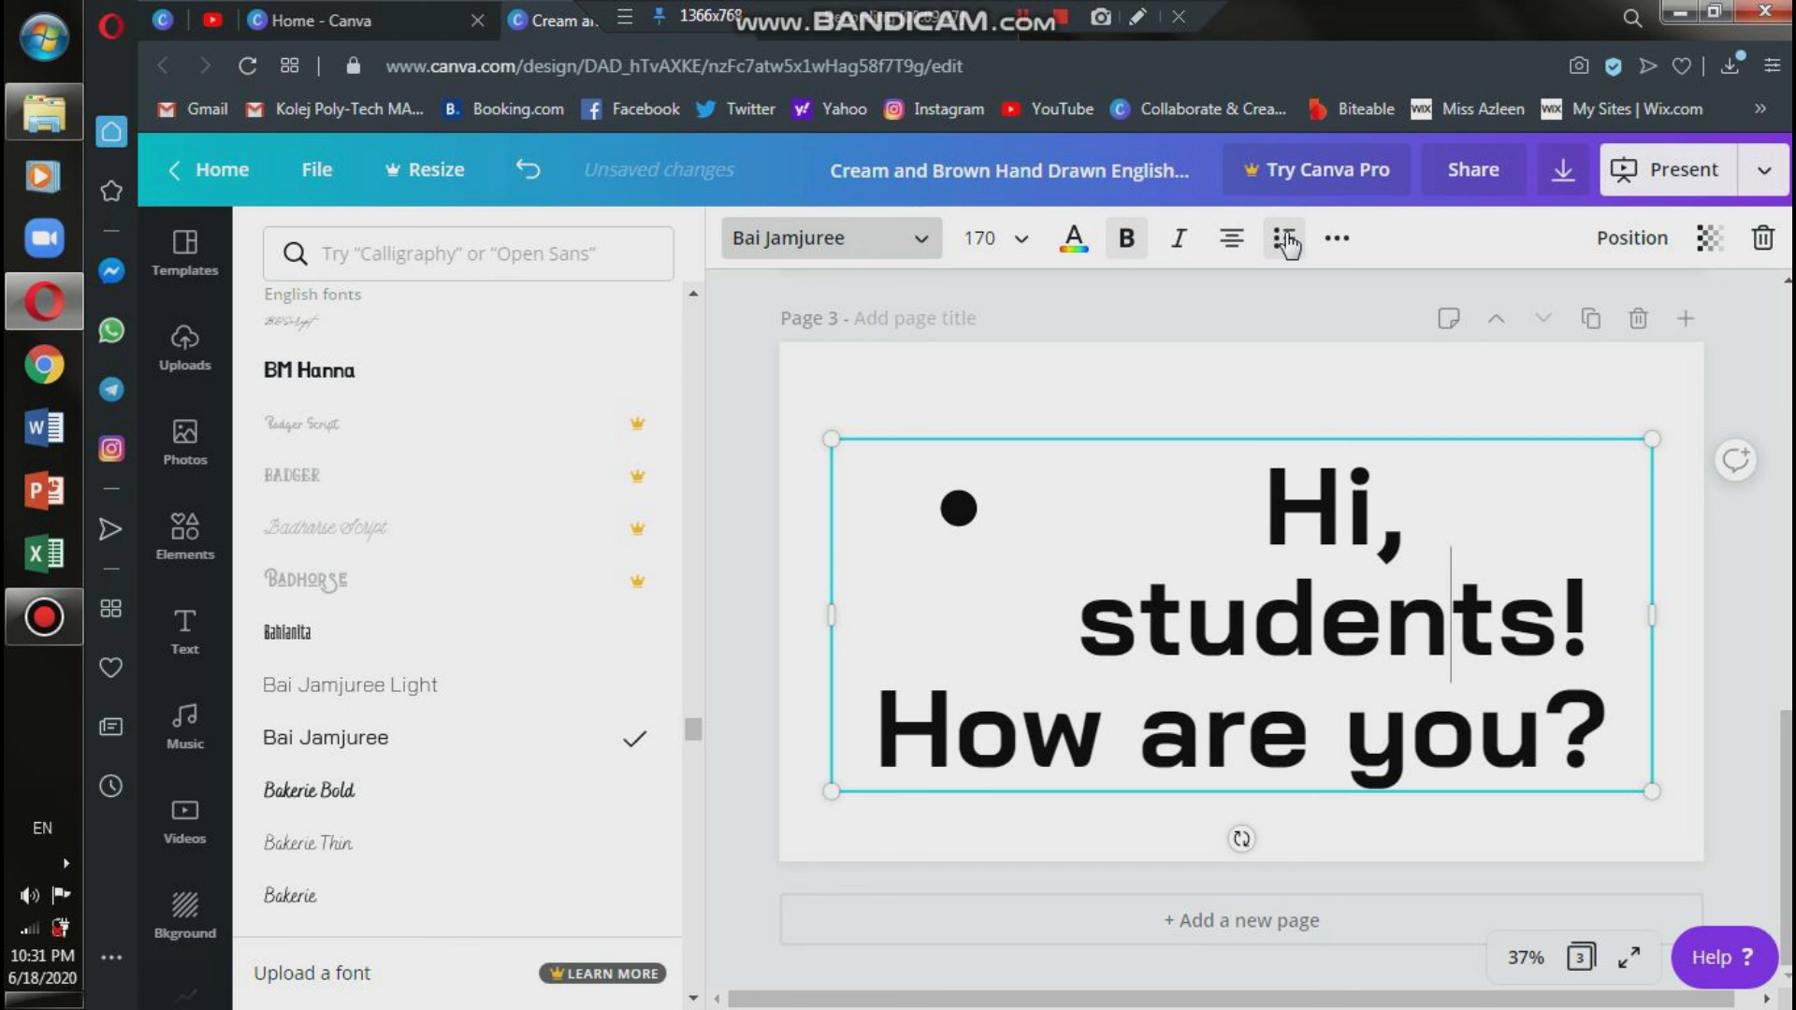
{"action": "left_click_drag", "start_coordinate": [1607, 738], "coordinate": [1235, 454]}
{"action": "left_click", "coordinate": [1277, 241]}
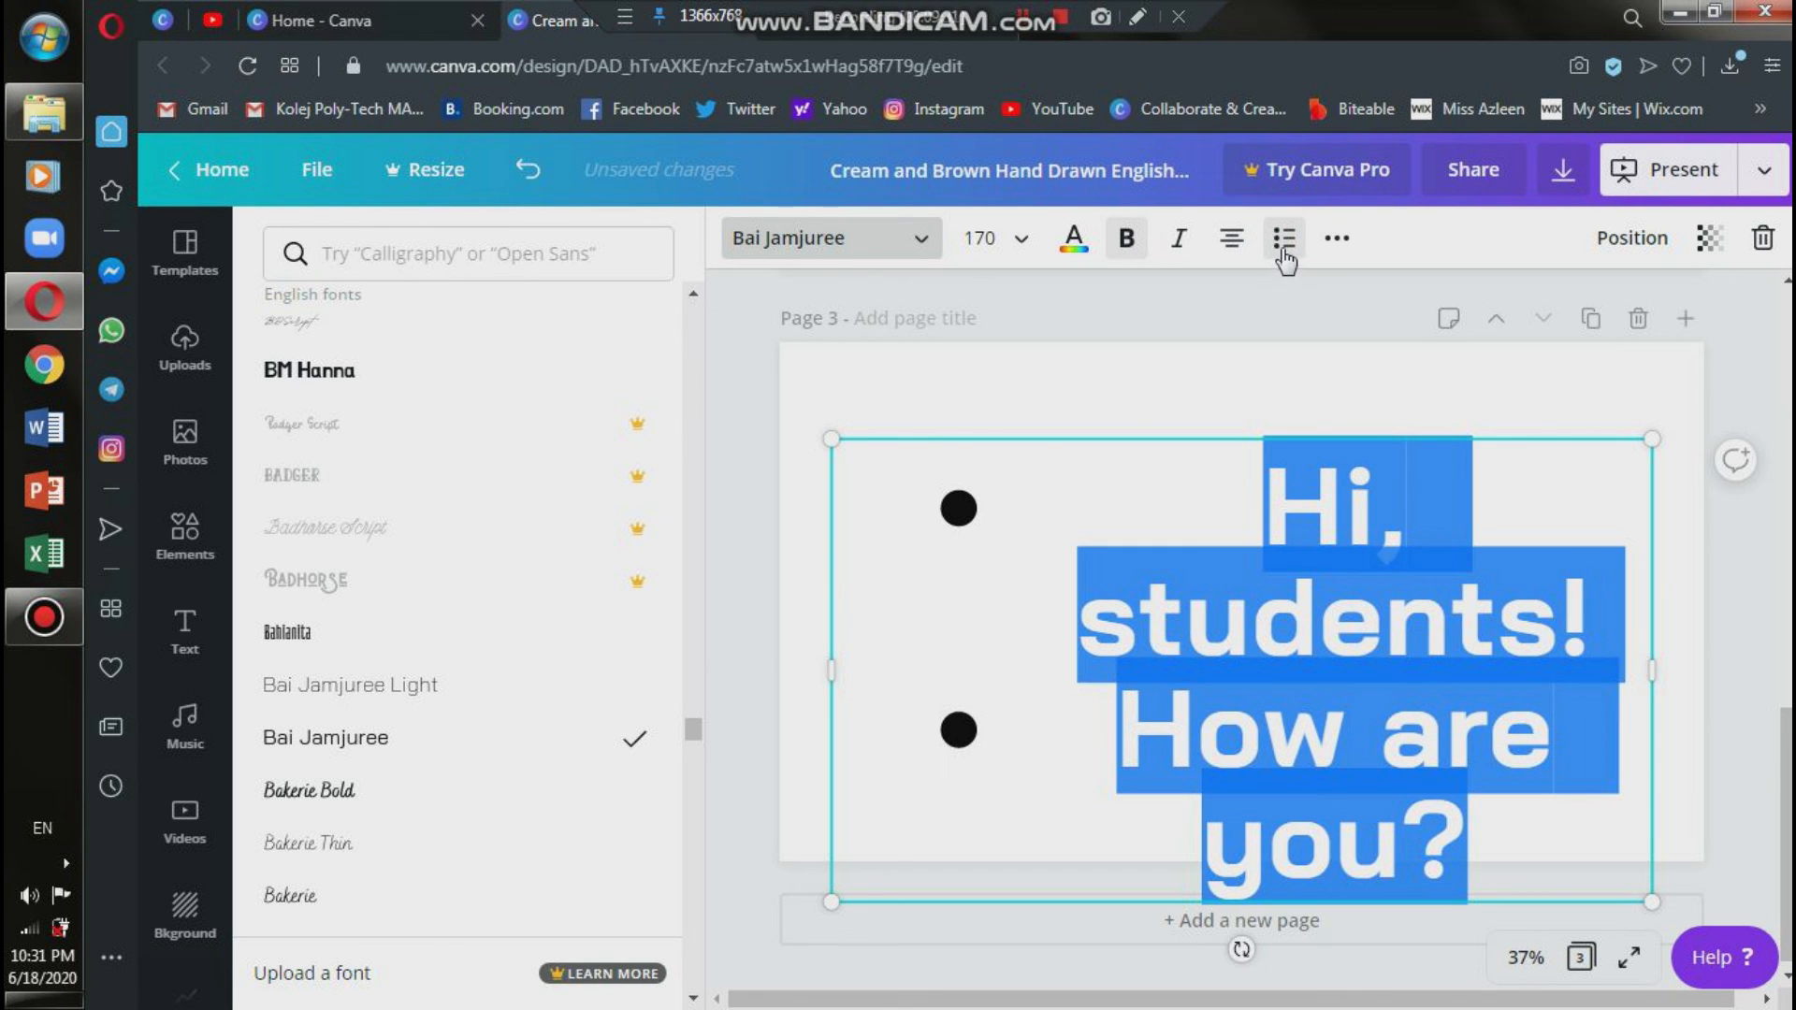
{"action": "left_click", "coordinate": [1283, 243]}
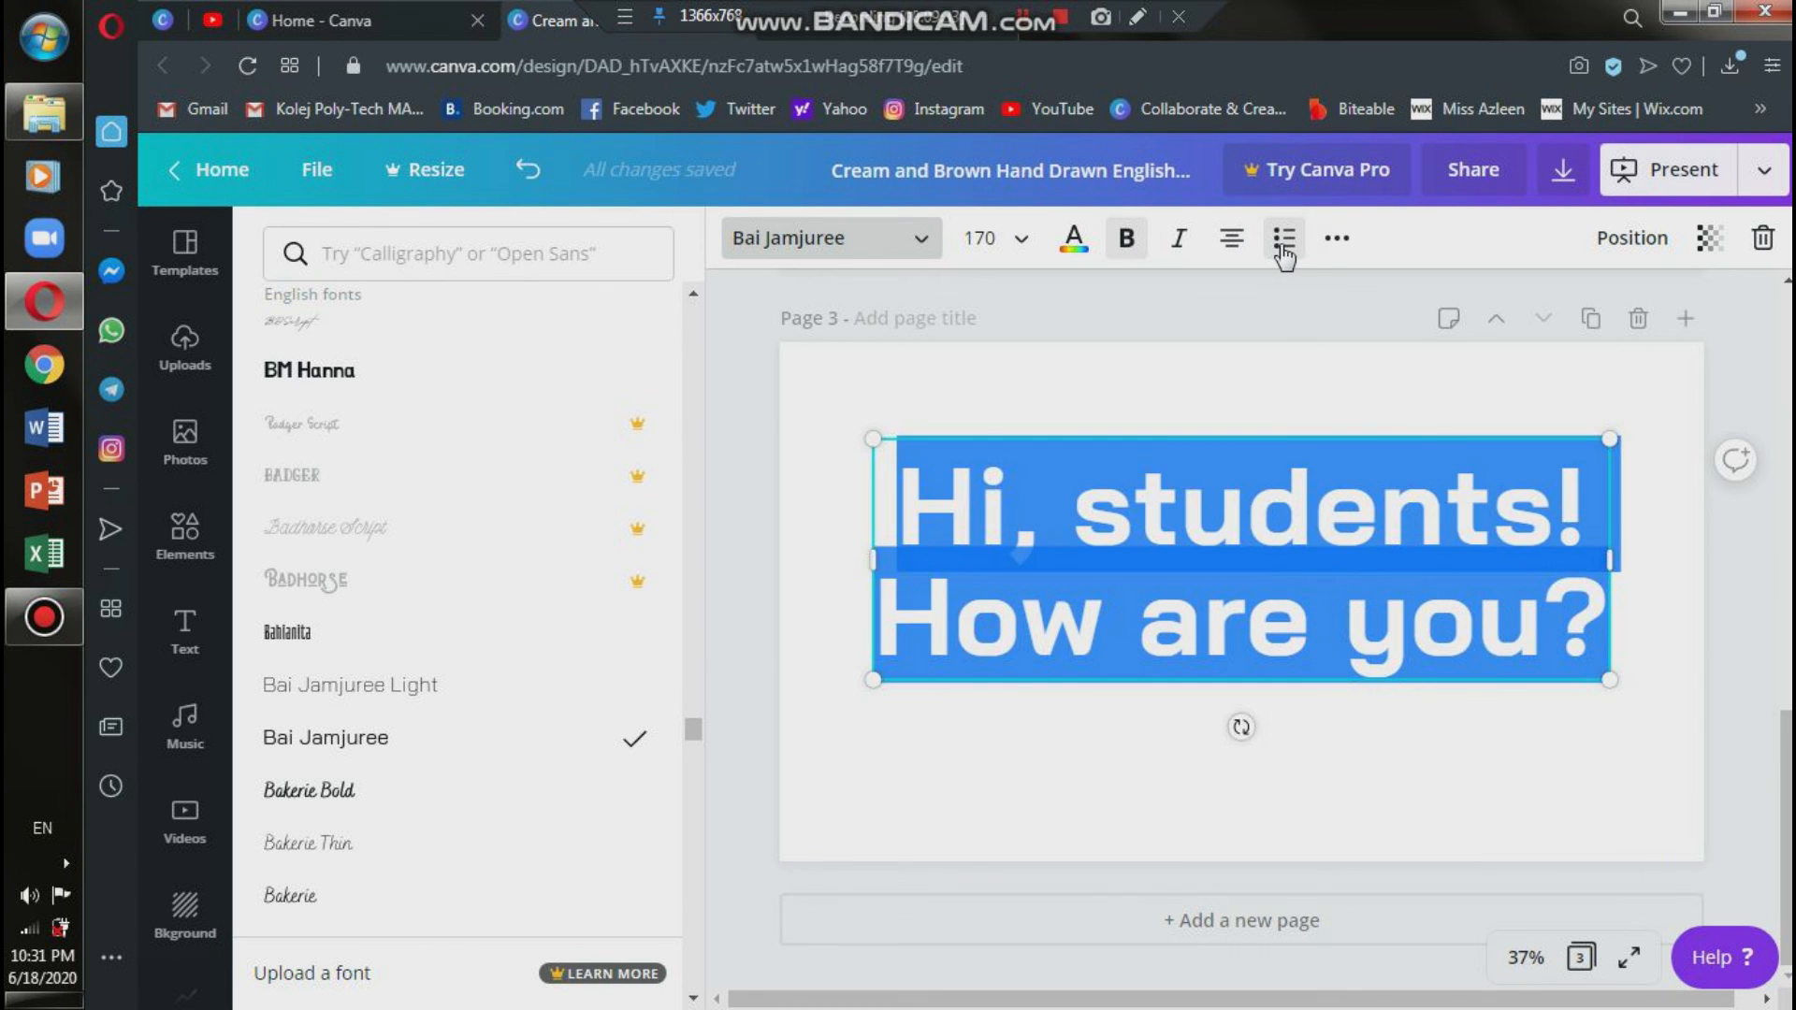
{"action": "left_click", "coordinate": [1282, 247]}
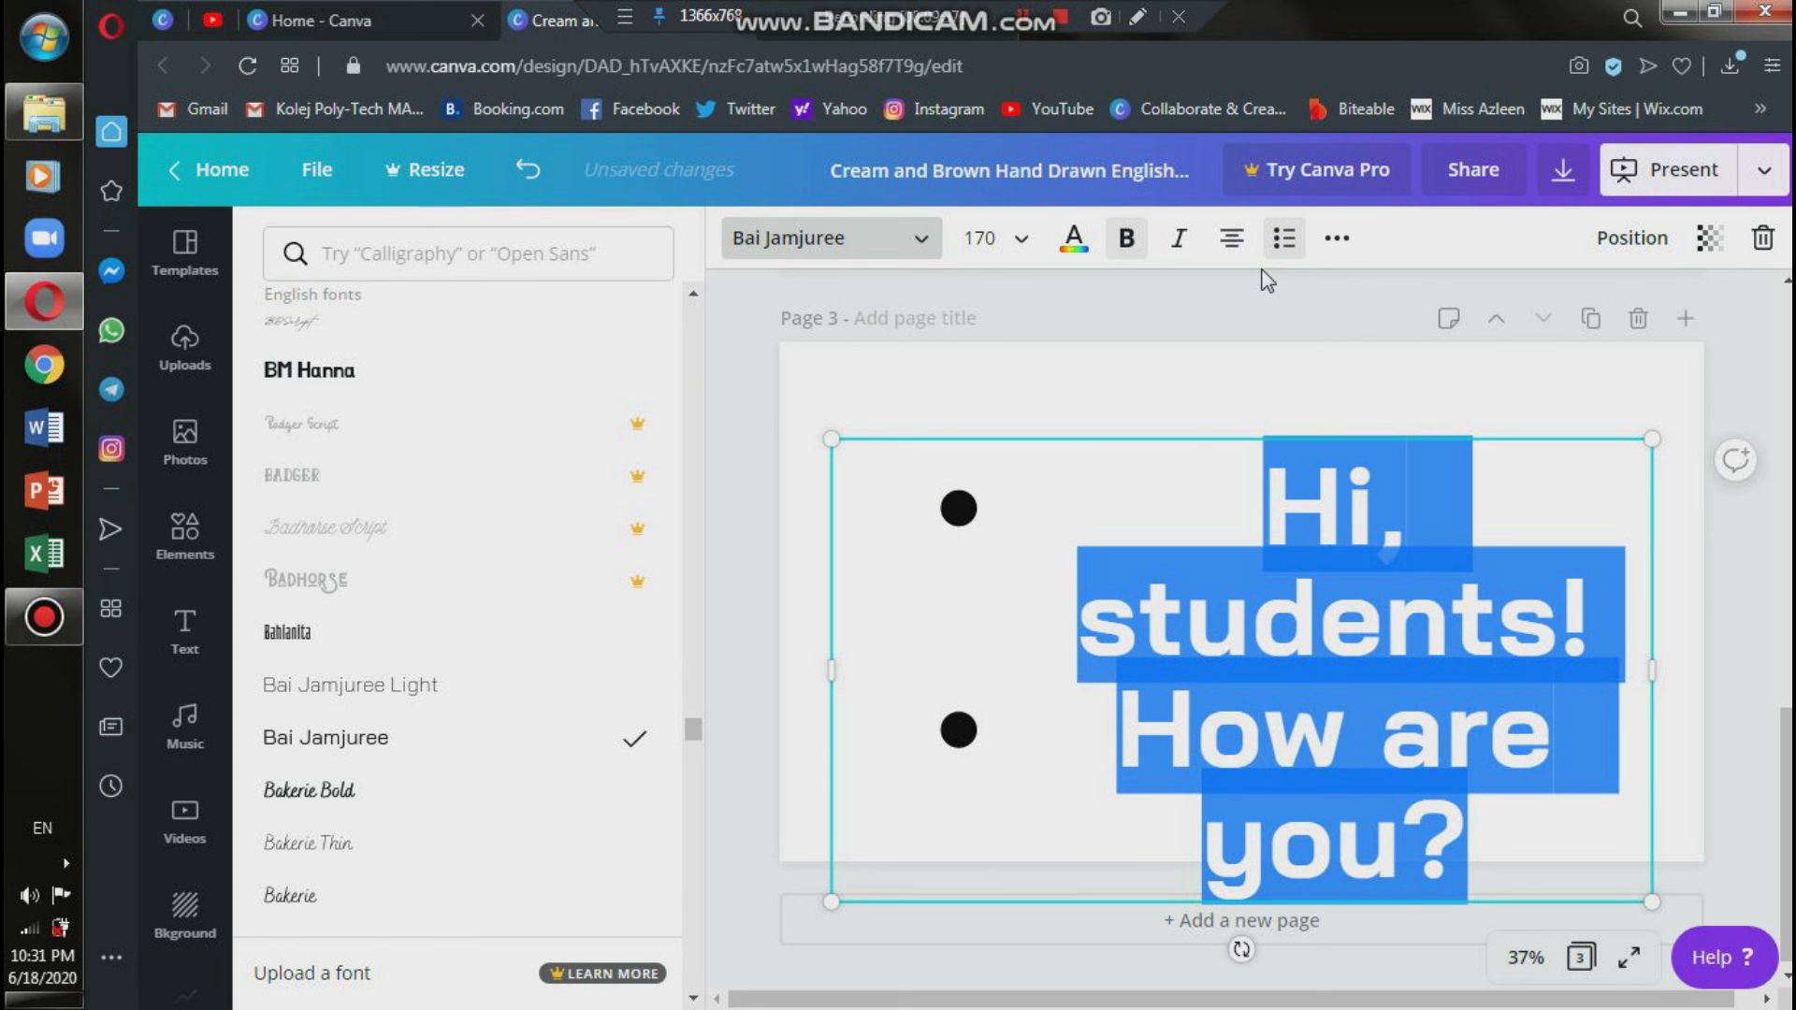
{"action": "left_click", "coordinate": [1280, 245]}
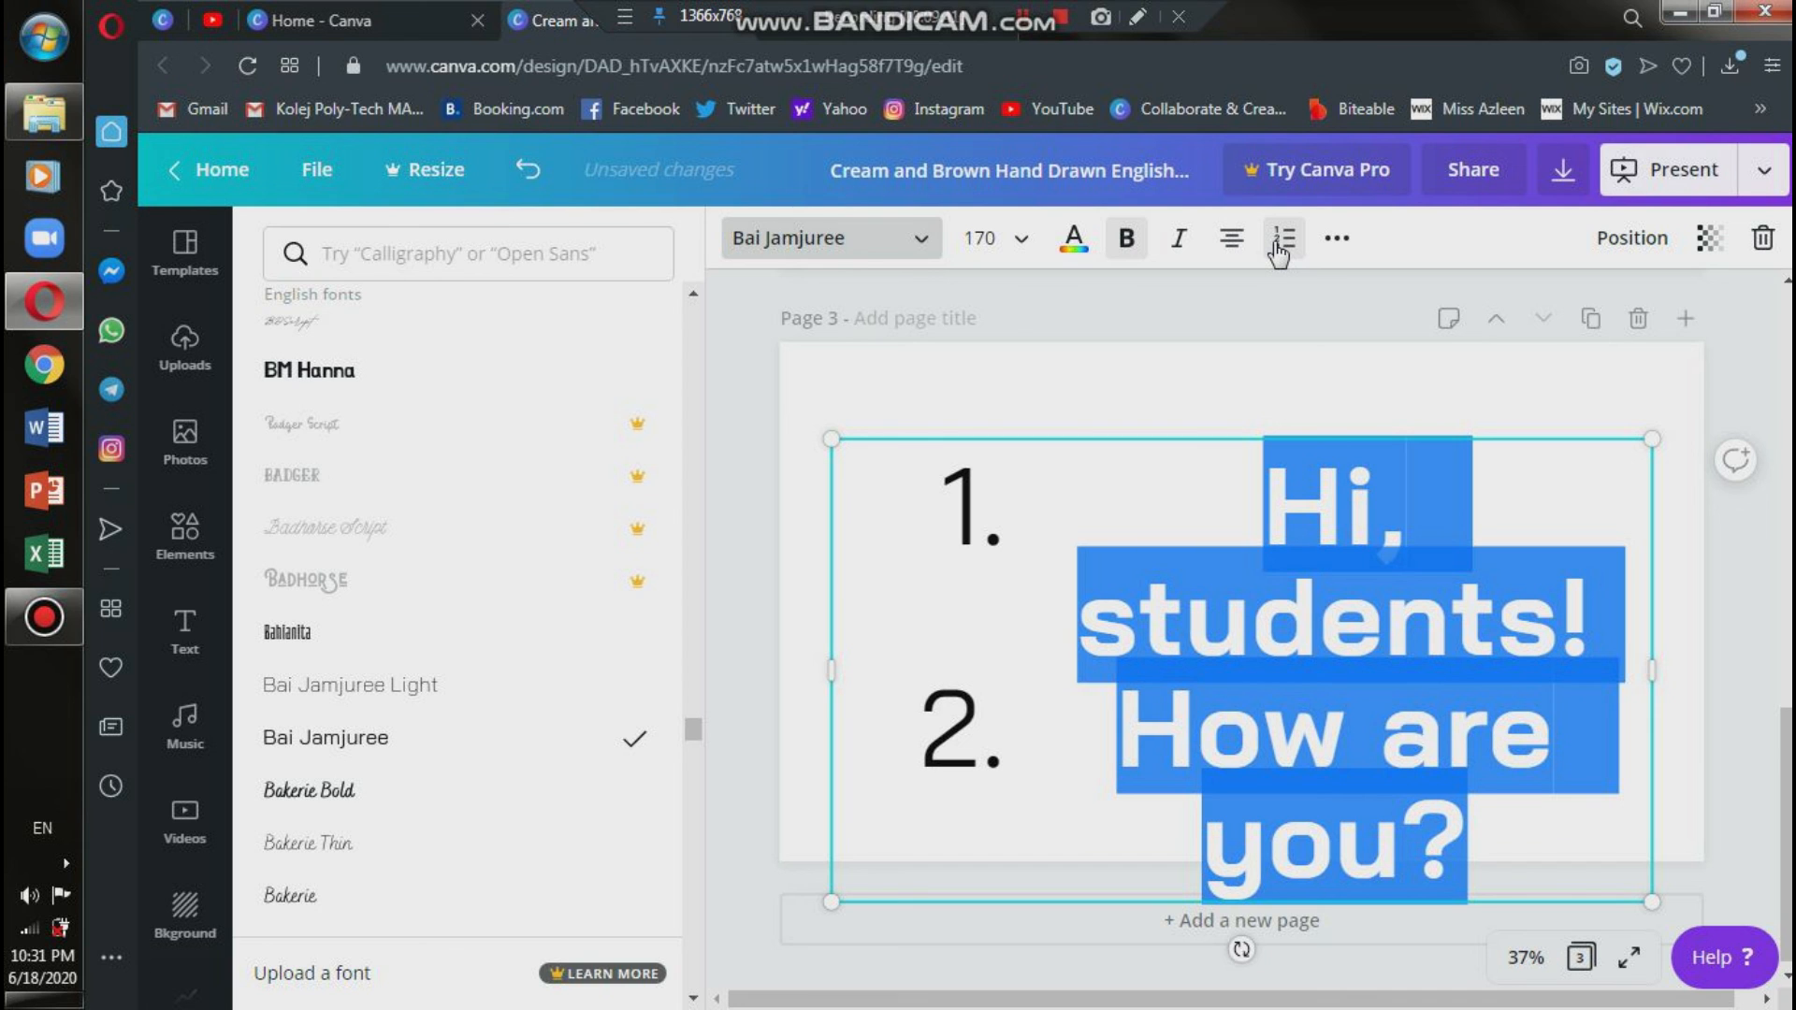
{"action": "left_click", "coordinate": [1280, 245]}
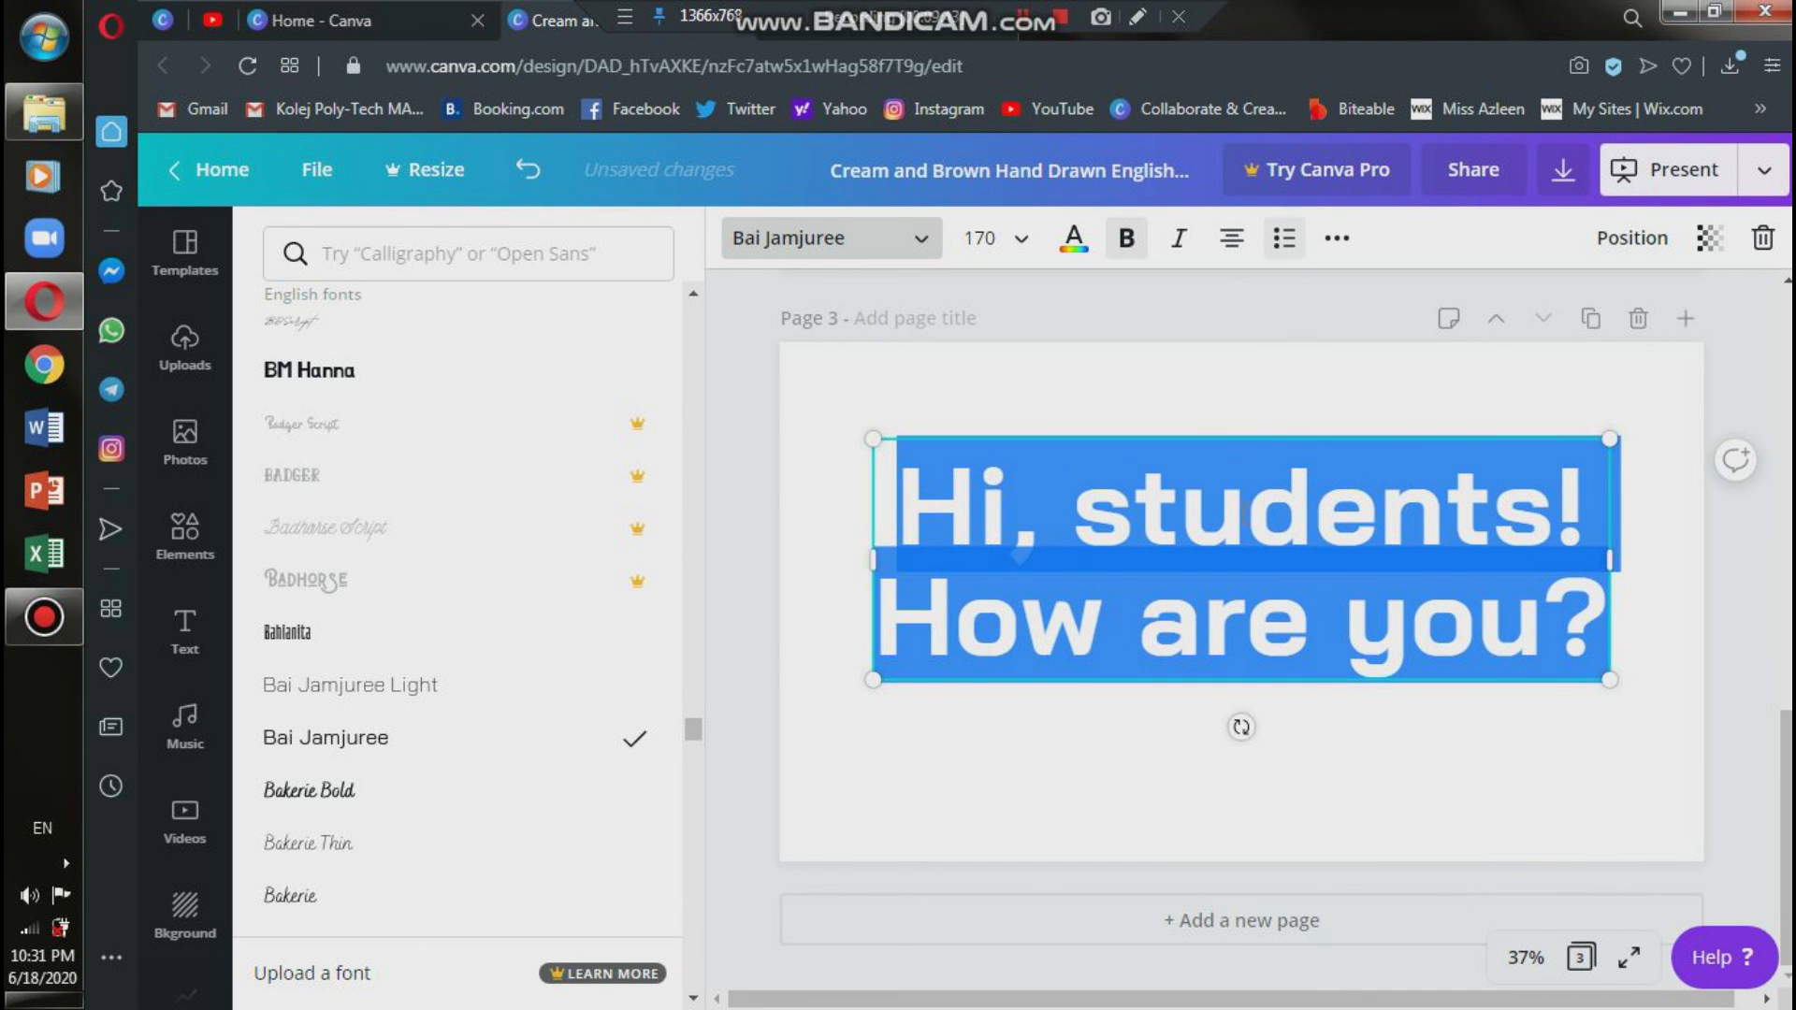
{"action": "left_click", "coordinate": [1354, 740]}
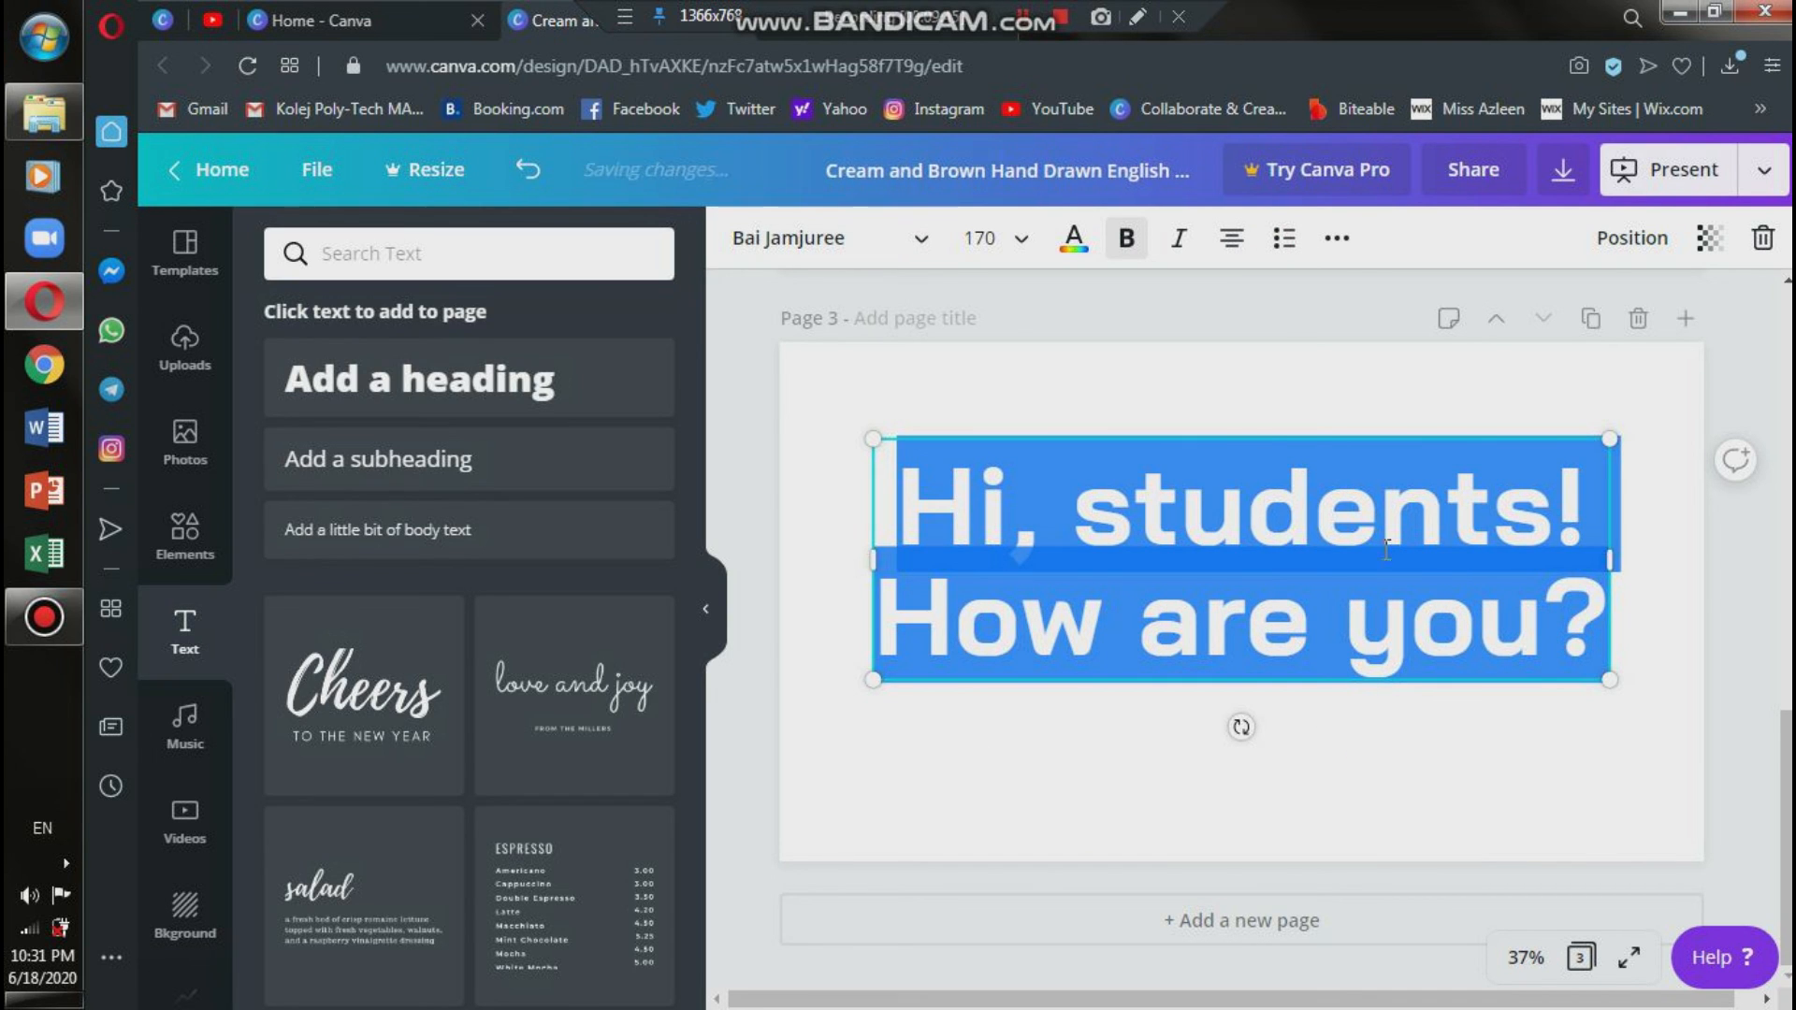
{"action": "left_click", "coordinate": [1319, 316]}
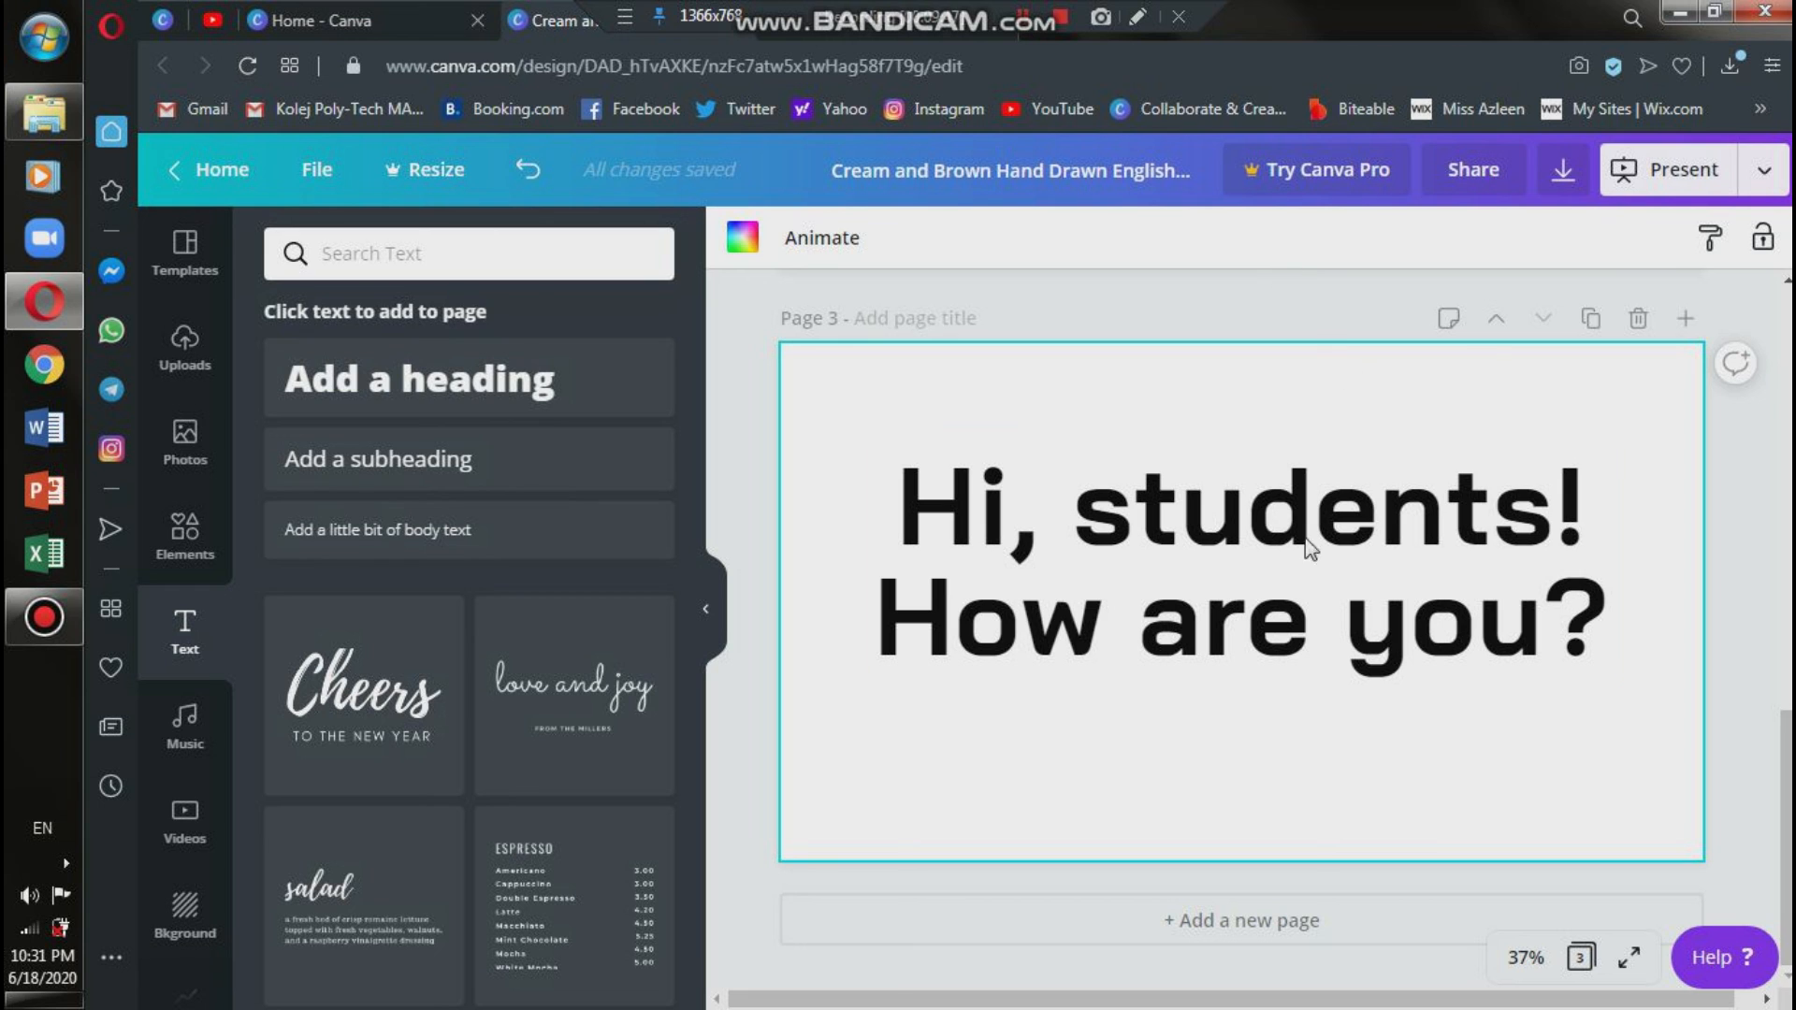
{"action": "left_click", "coordinate": [1335, 597]}
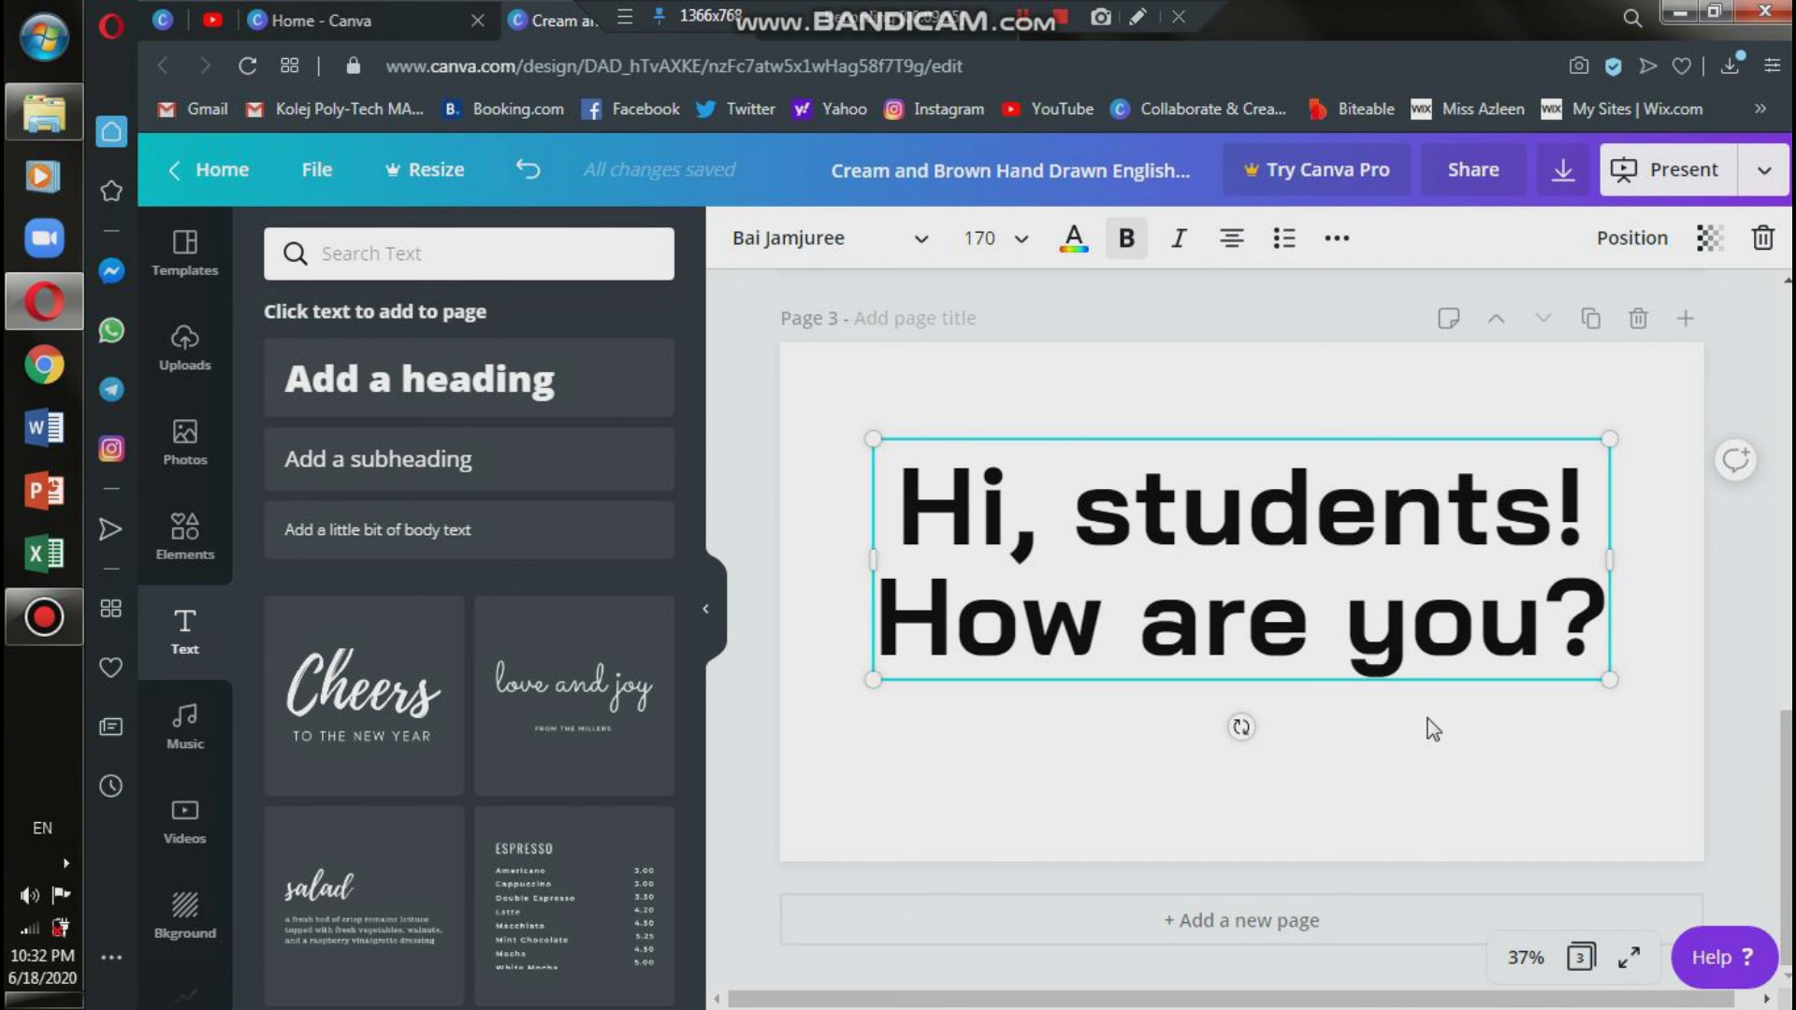
{"action": "scroll", "coordinate": [1422, 721], "scroll_direction": "up", "scroll_amount": 10}
{"action": "scroll", "coordinate": [1409, 708], "scroll_direction": "down", "scroll_amount": 10}
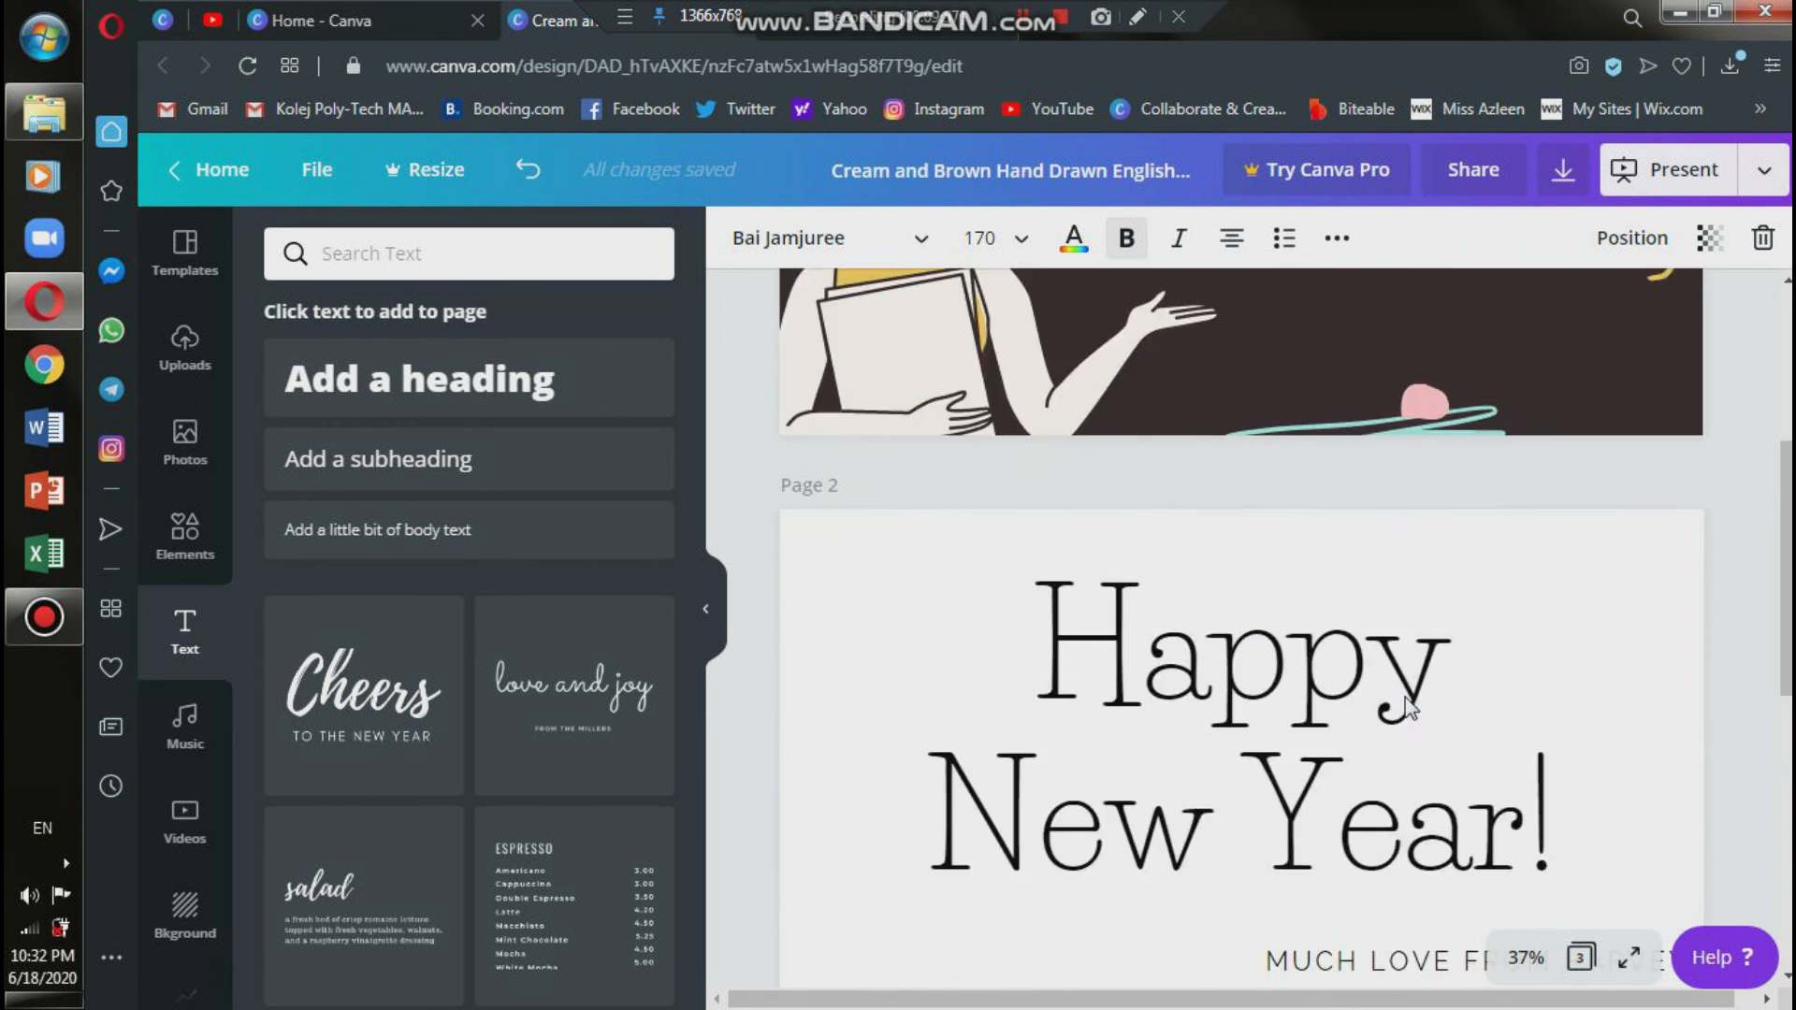